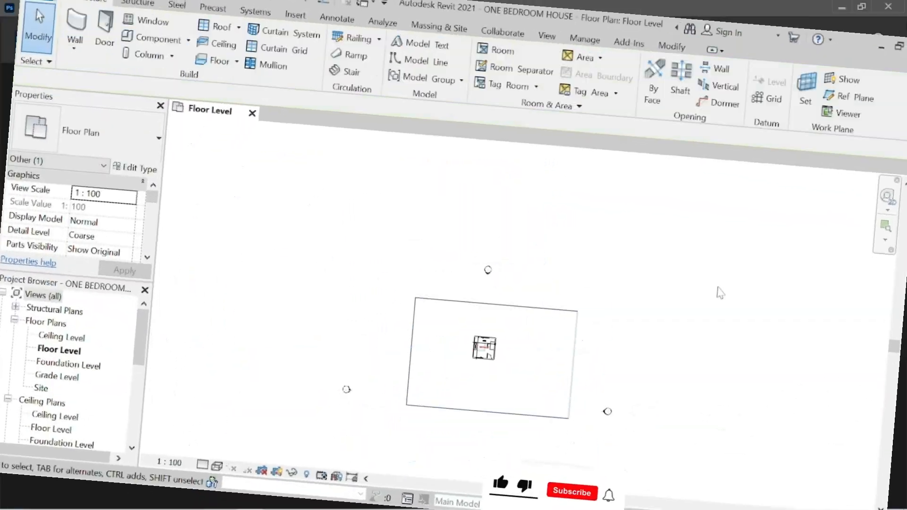
# Crop the Floor Level plan tightly around the bedroom.
pyautogui.click(575, 352)
pyautogui.moveTo(308, 326); pyautogui.dragTo(395, 326)
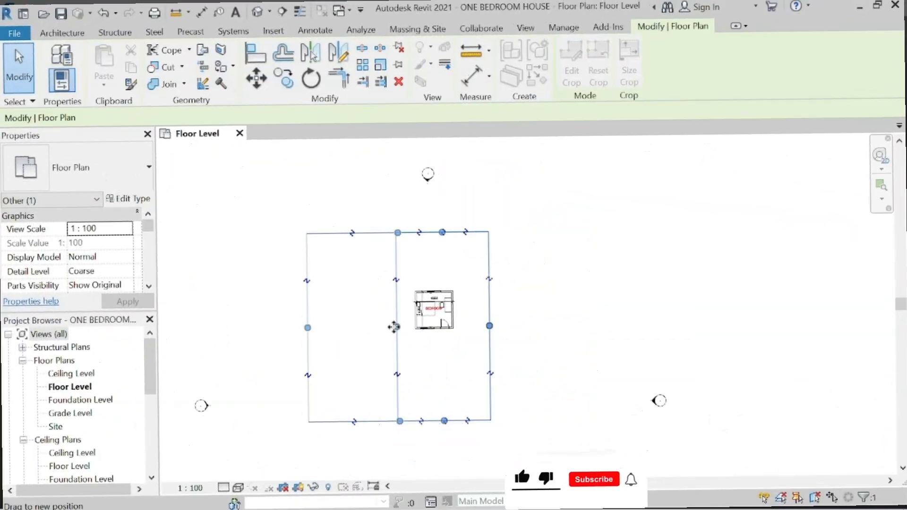
pyautogui.scroll(5, 441, 304)
pyautogui.moveTo(567, 316); pyautogui.dragTo(514, 312)
pyautogui.click(609, 307)
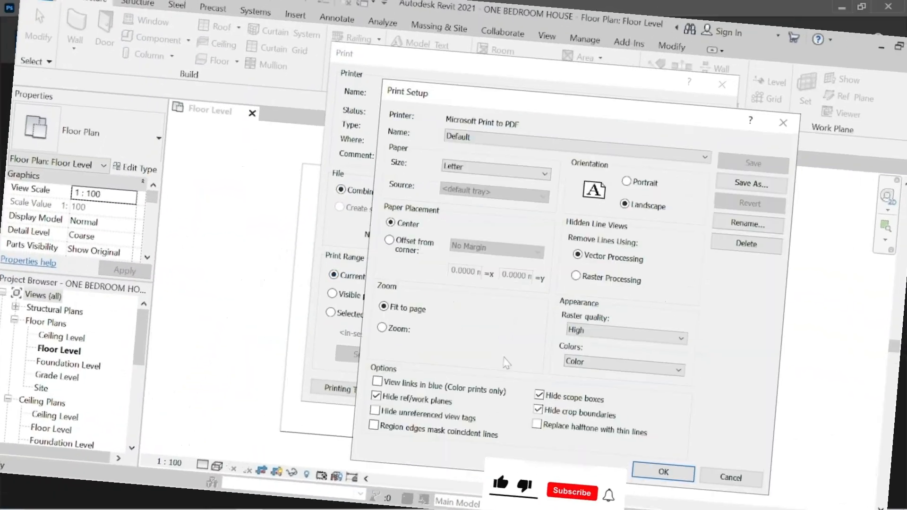
# Change the print paper size from Letter to A4 and enter the name 'My one bedroom house'.
pyautogui.click(496, 174)
pyautogui.click(489, 237)
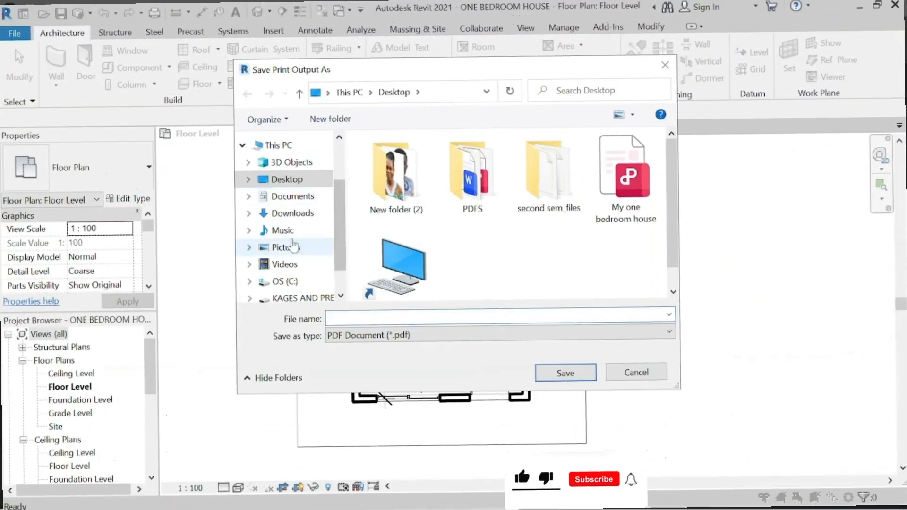
pyautogui.write('My one bedroom house')
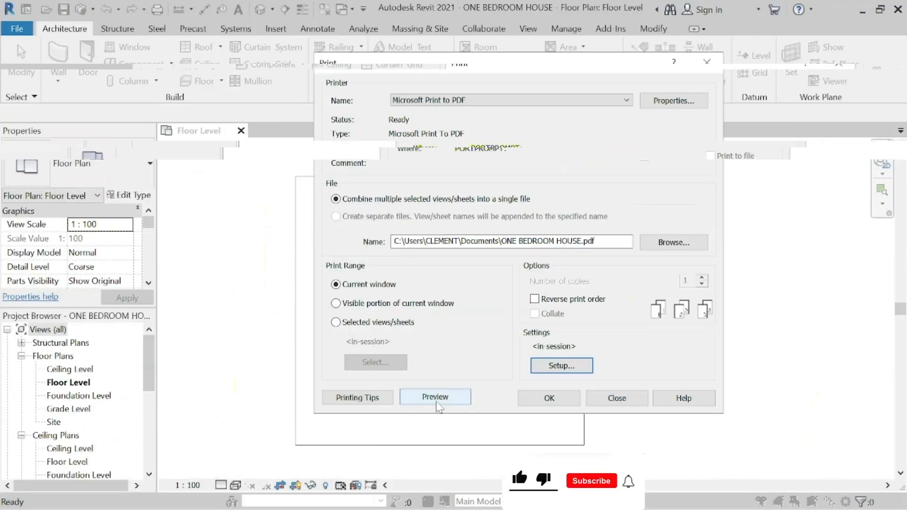
# Preview the bedroom plan and print it to a PDF named 'My One bedroom house'.
pyautogui.click(436, 400)
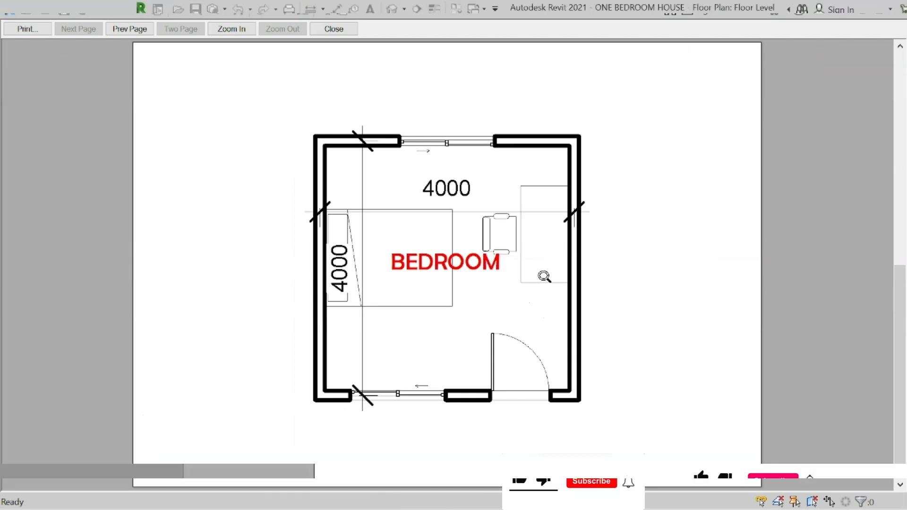
pyautogui.click(32, 31)
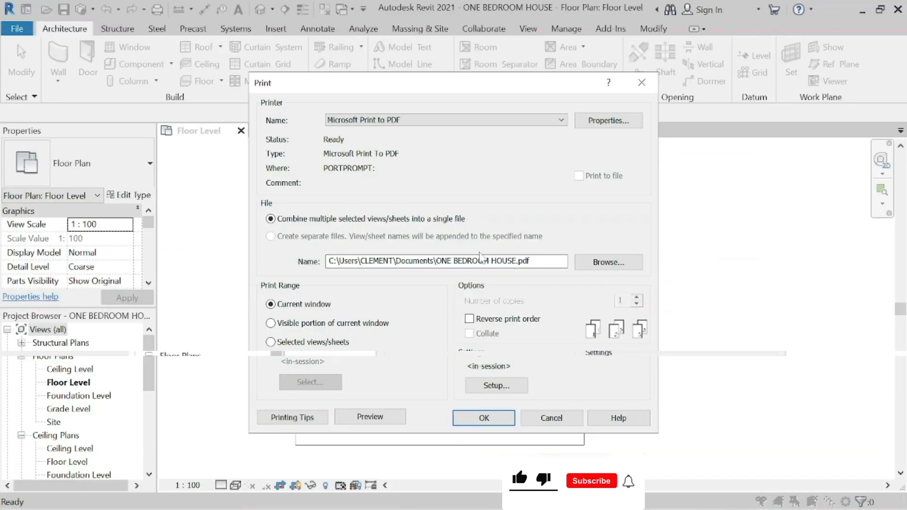
pyautogui.click(487, 414)
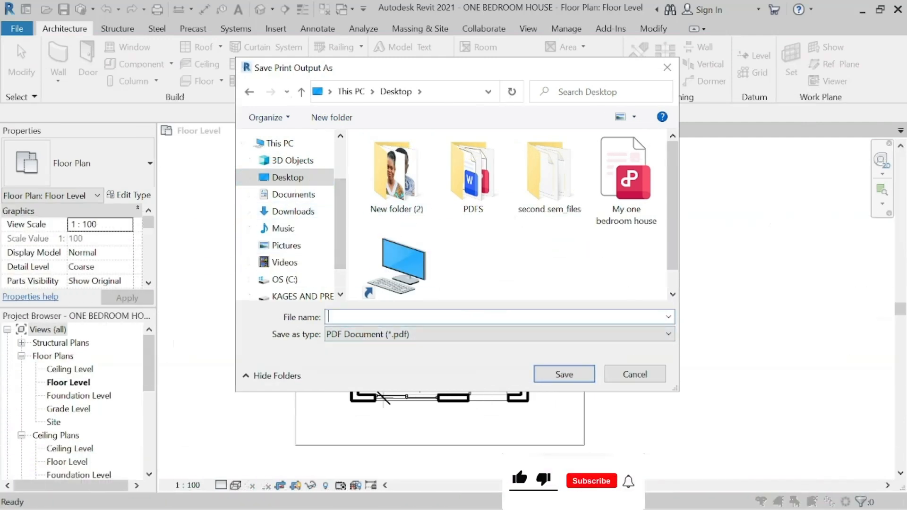
pyautogui.write('My One bedroom hous')
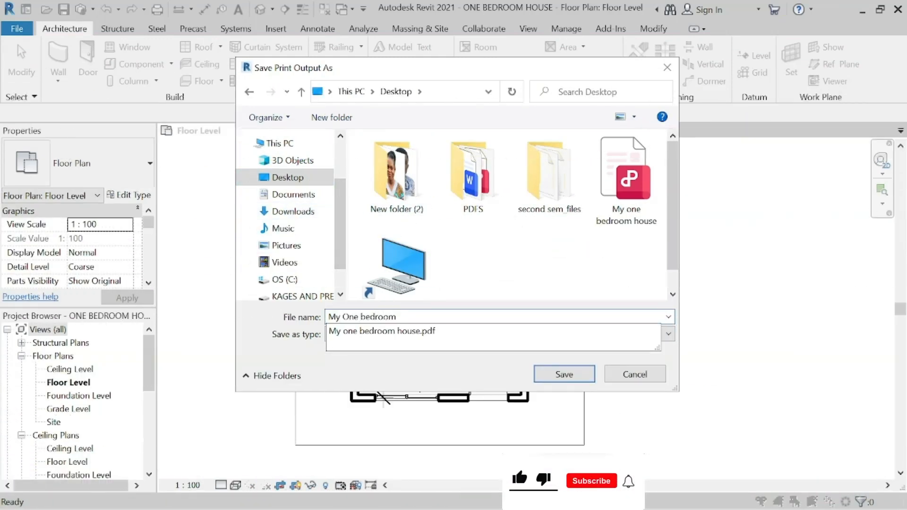
pyautogui.write('e')
pyautogui.press('Return')
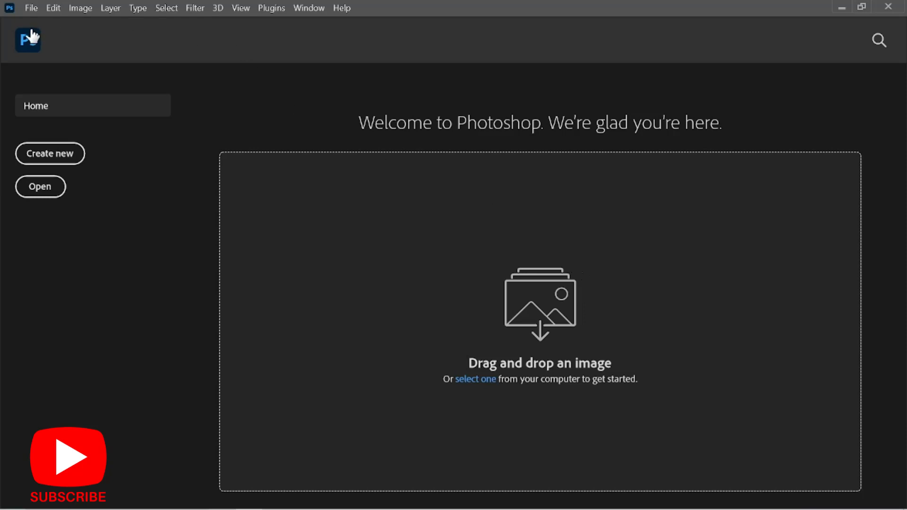
# Start a new Photoshop document and show the Print presets, with Letter at 8.5 × 11 in and 300 ppi.
pyautogui.click(33, 9)
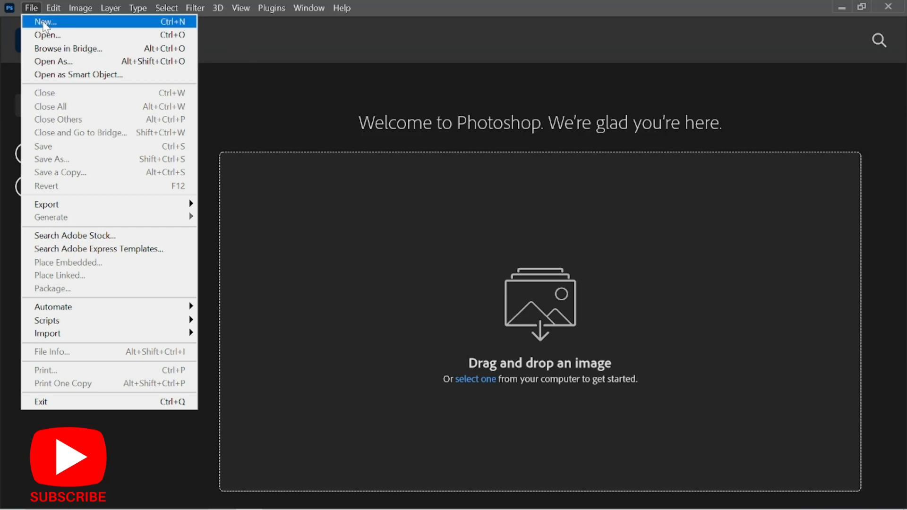
pyautogui.click(45, 23)
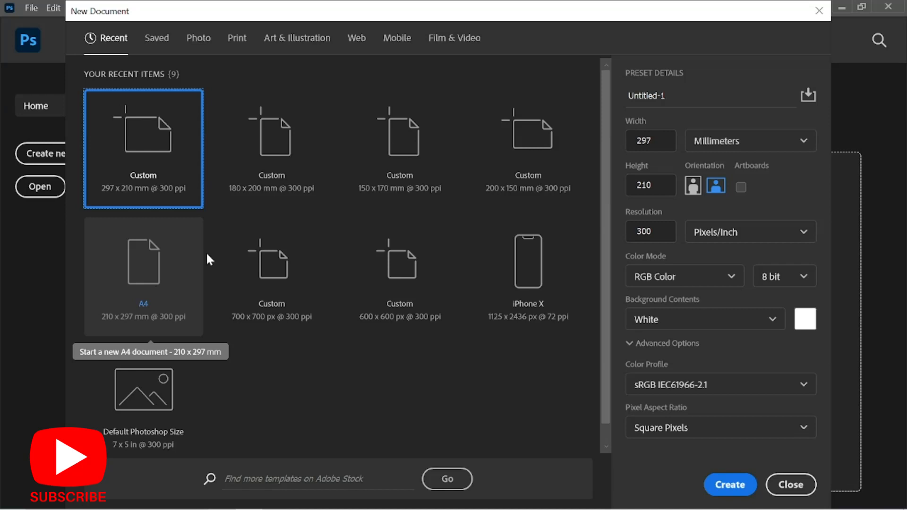
pyautogui.click(245, 47)
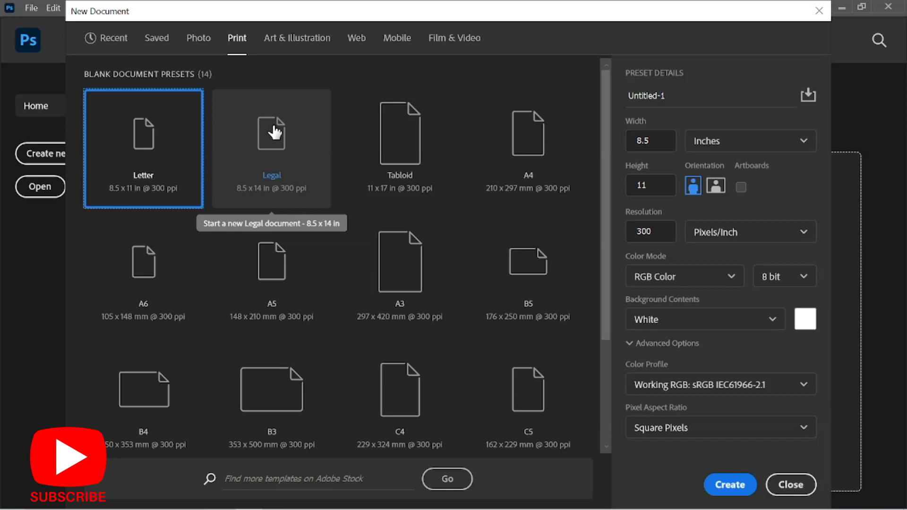
# Pick the A4 preset (210 × 297 mm, 300 ppi) and keep the width units in millimetres.
pyautogui.click(507, 141)
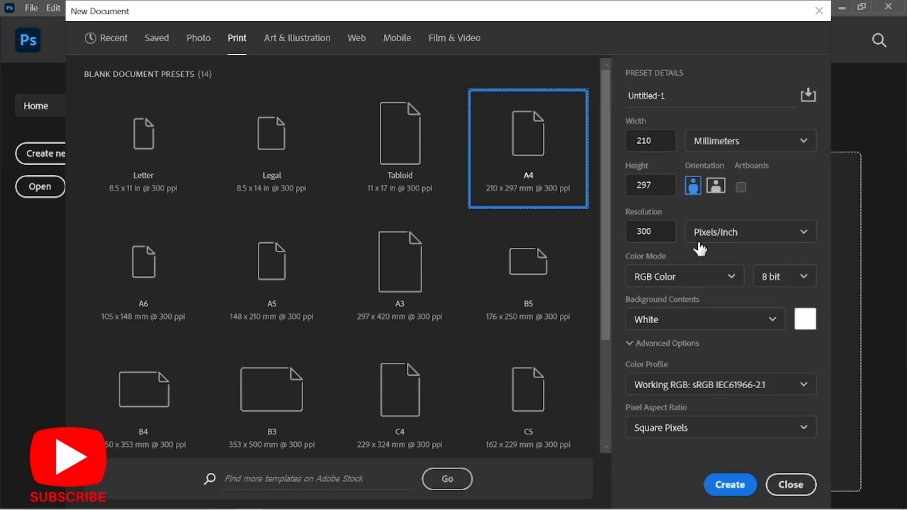
pyautogui.click(715, 143)
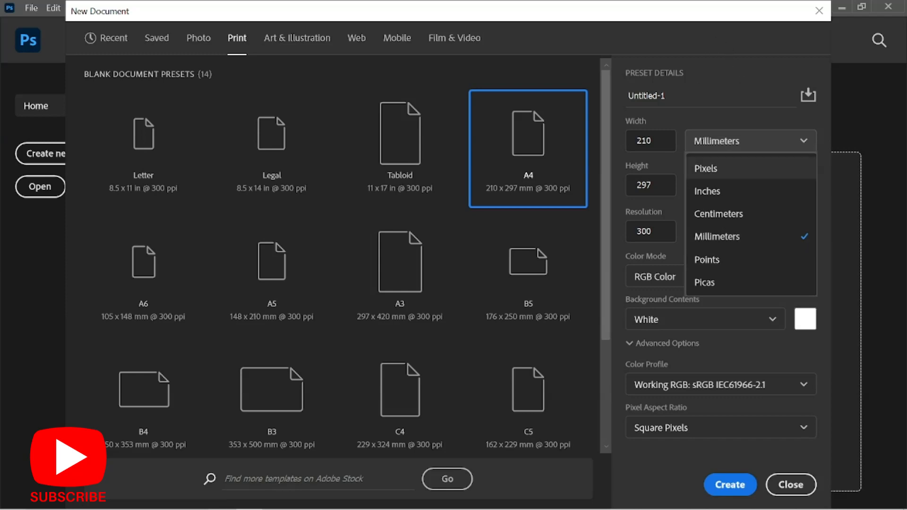
pyautogui.click(707, 97)
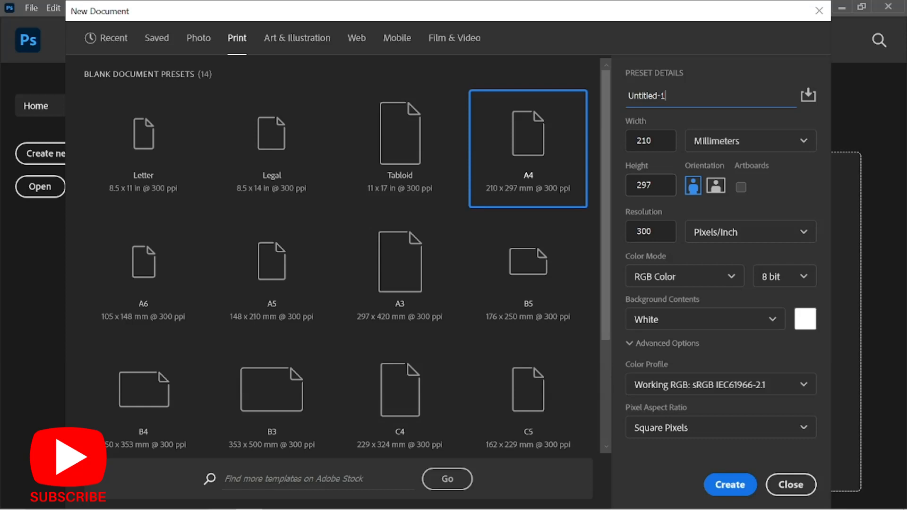
# Set the A4 page to landscape at 297 × 210 mm and keep RGB Color mode.
pyautogui.click(711, 189)
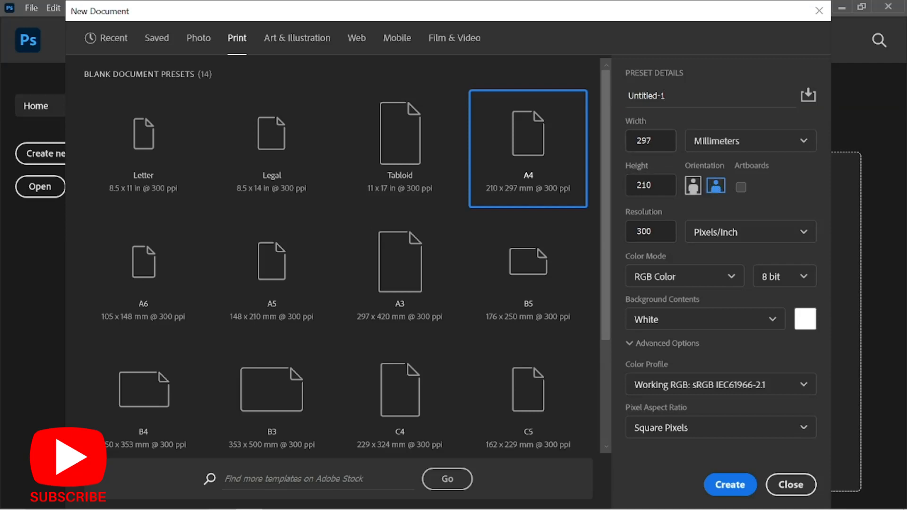
pyautogui.click(693, 186)
pyautogui.click(718, 188)
pyautogui.click(692, 186)
pyautogui.click(715, 188)
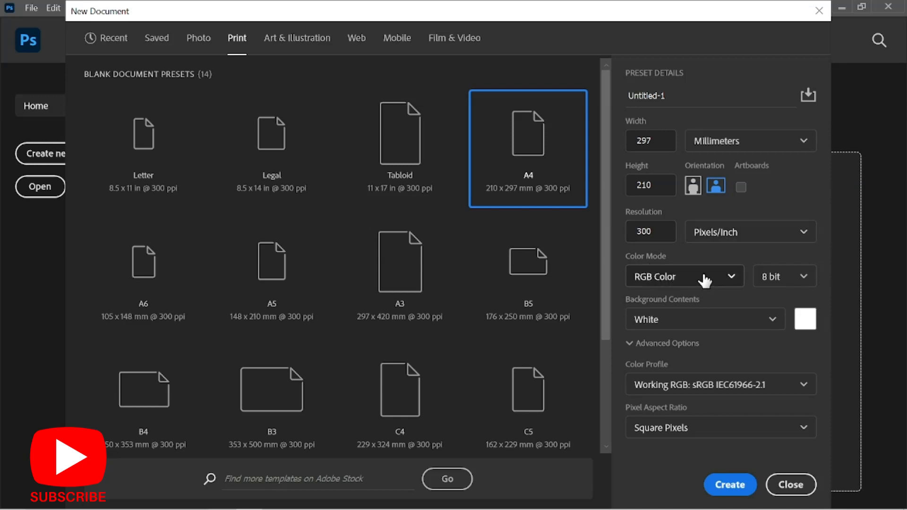
pyautogui.click(727, 279)
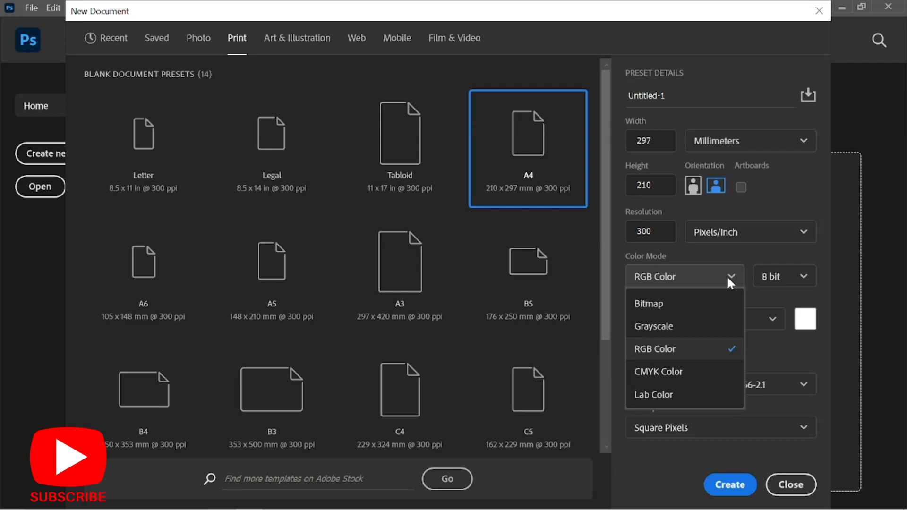
pyautogui.click(727, 247)
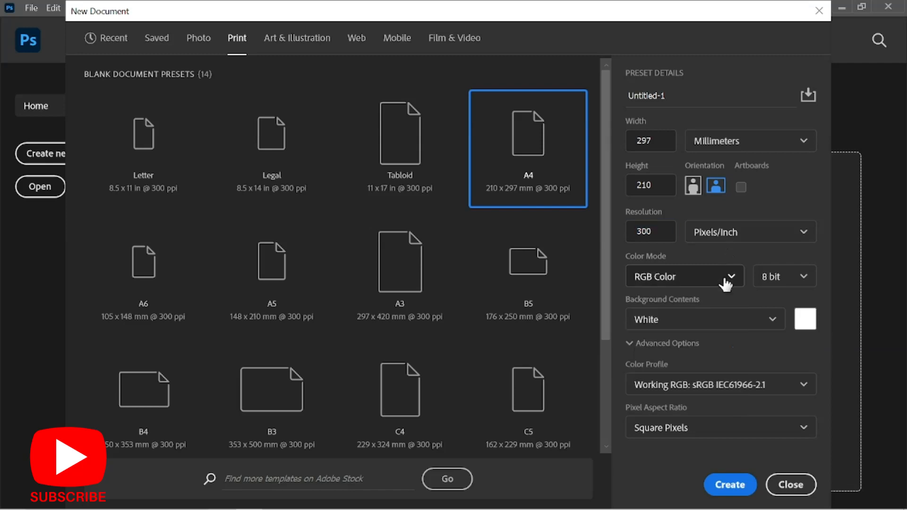
# Create the landscape A4 document at 297 × 210 mm and 300 ppi, redoing File > New to confirm it.
pyautogui.click(744, 490)
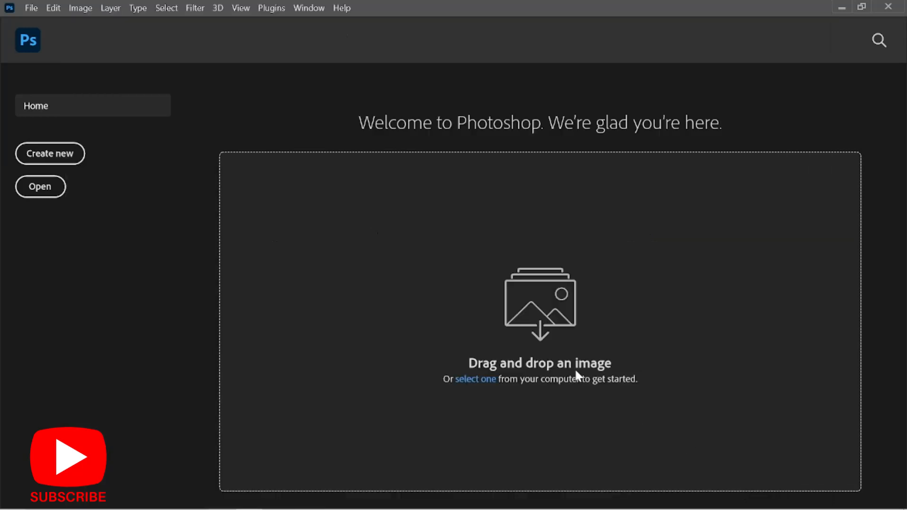
pyautogui.moveTo(542, 509)
pyautogui.click(32, 8)
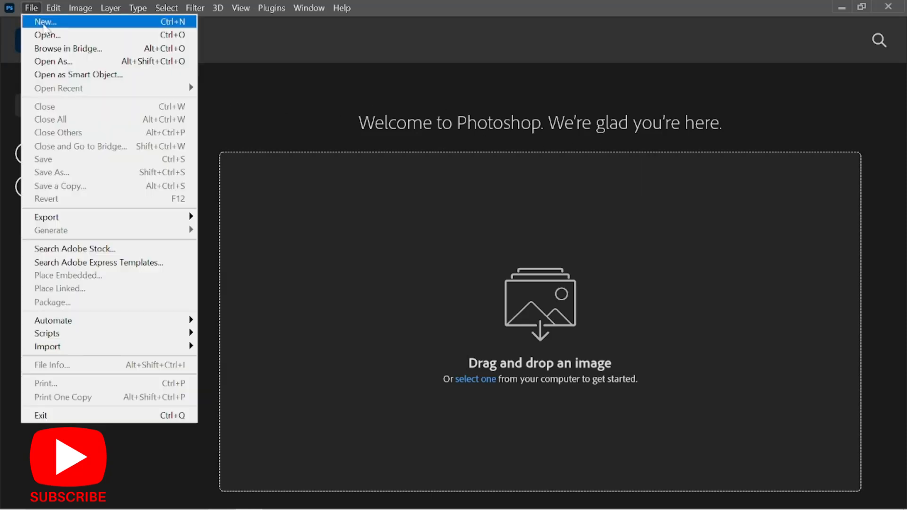
pyautogui.click(151, 71)
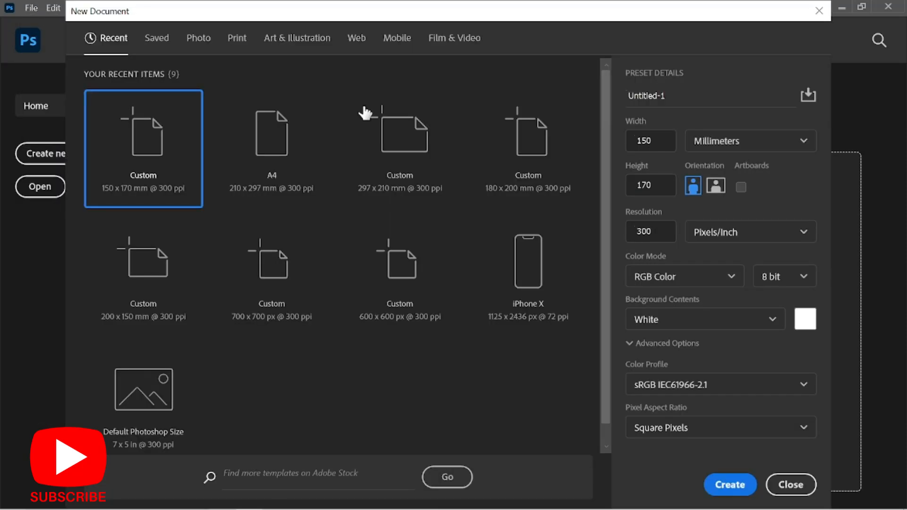
pyautogui.click(237, 47)
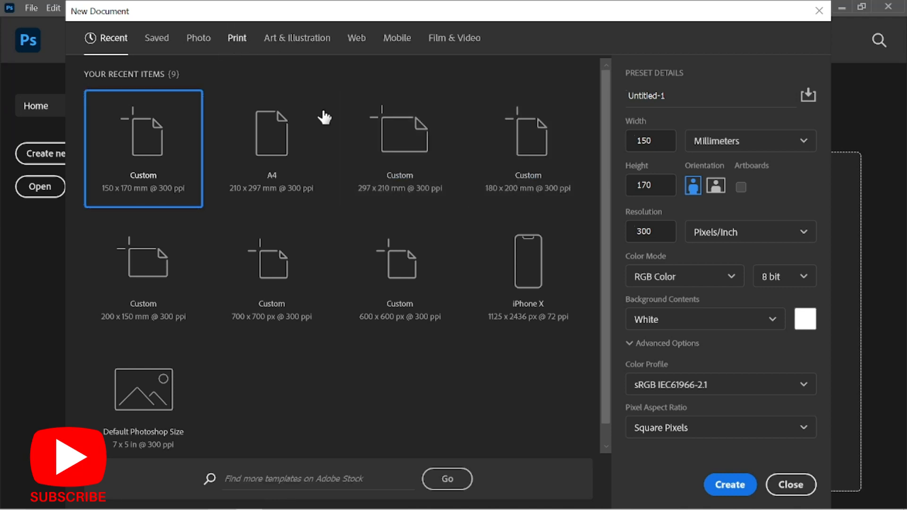
pyautogui.click(556, 194)
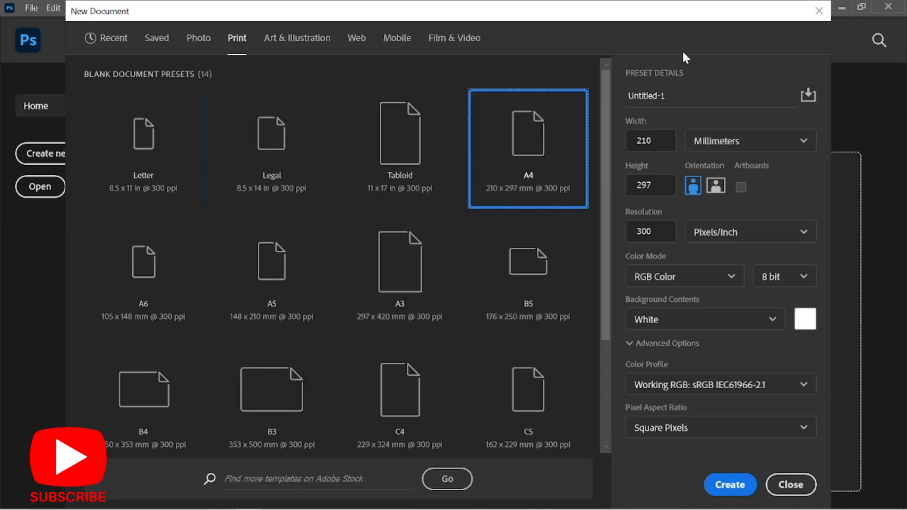
pyautogui.click(716, 186)
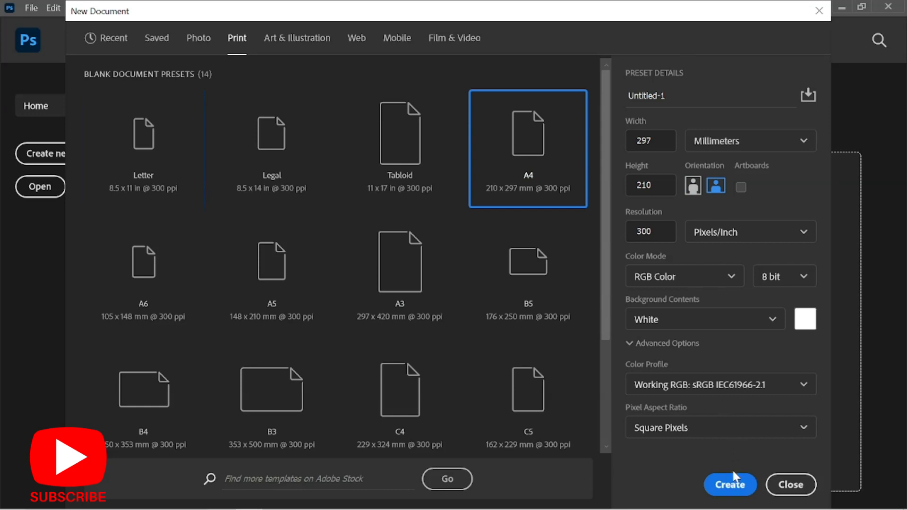
pyautogui.click(730, 484)
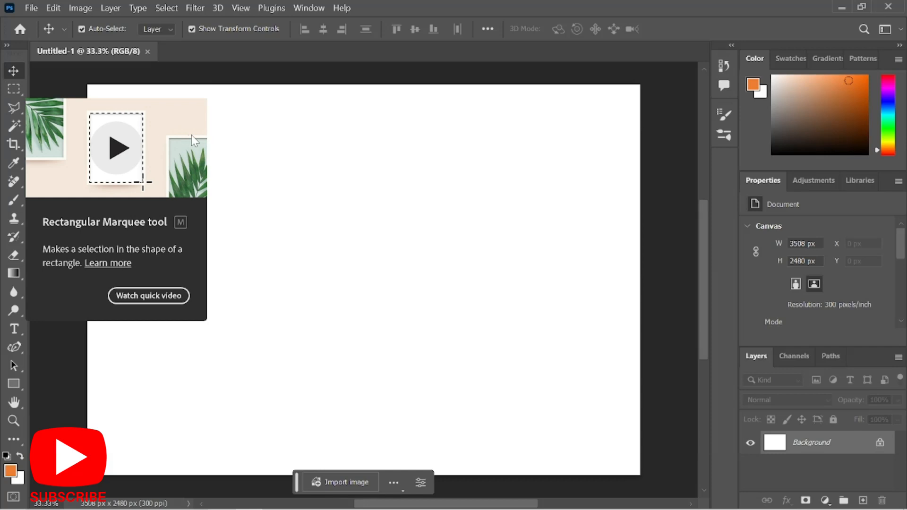
pyautogui.click(17, 89)
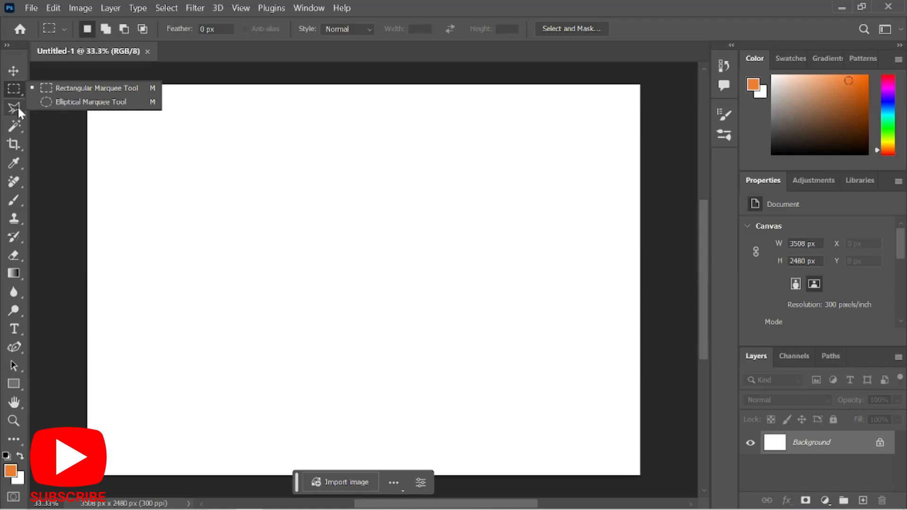
pyautogui.click(18, 108)
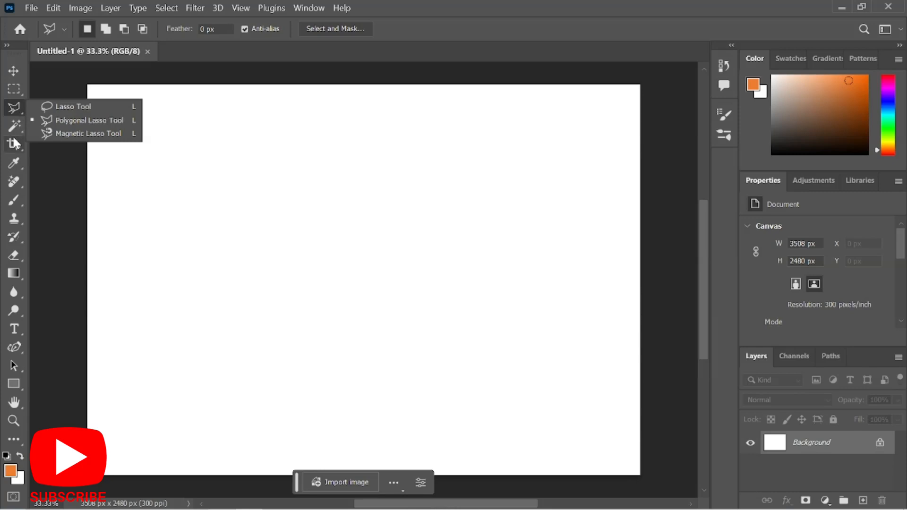
pyautogui.click(17, 127)
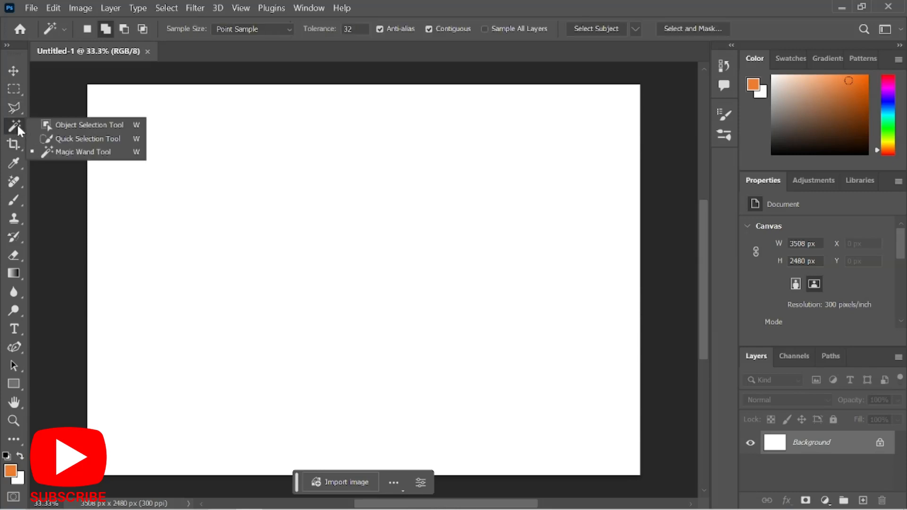
pyautogui.click(16, 142)
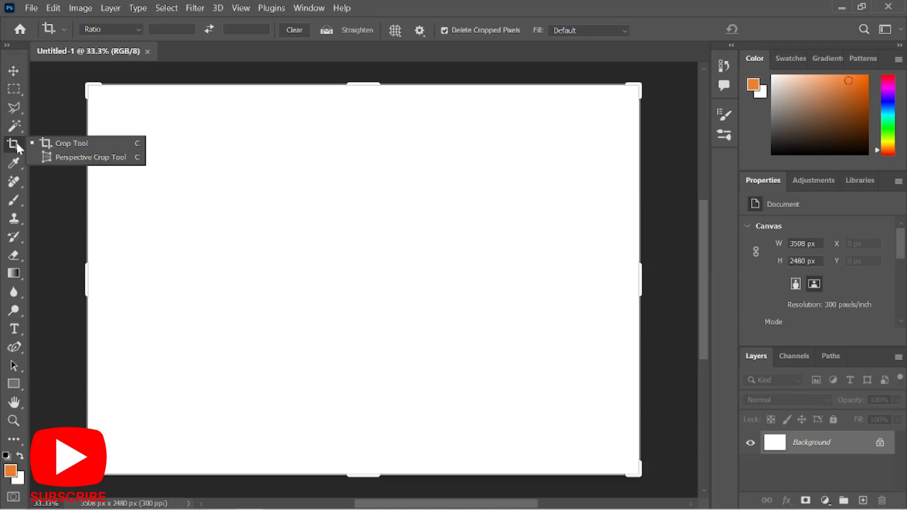
pyautogui.click(13, 160)
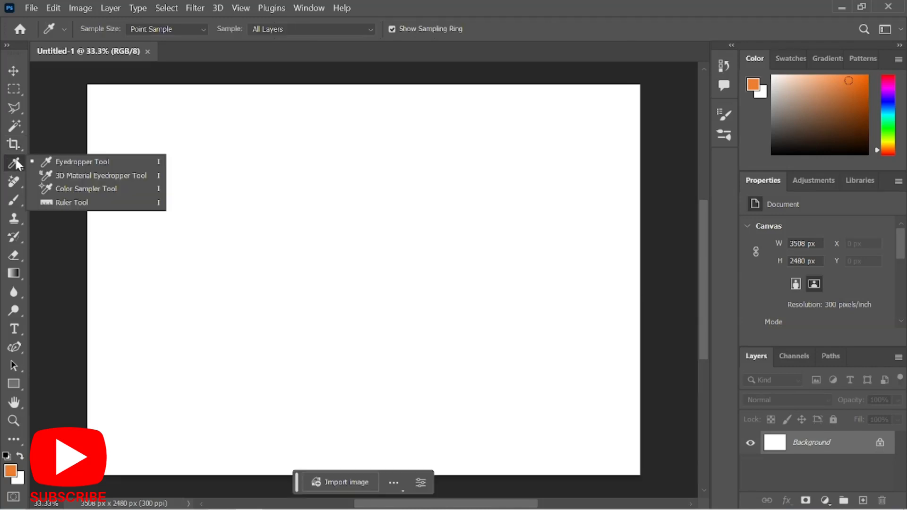
pyautogui.click(17, 189)
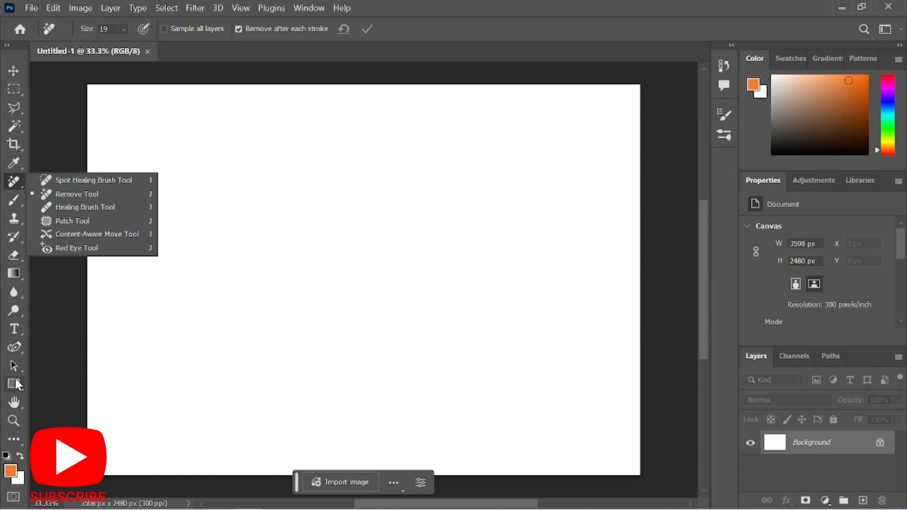
pyautogui.click(18, 332)
pyautogui.click(19, 332)
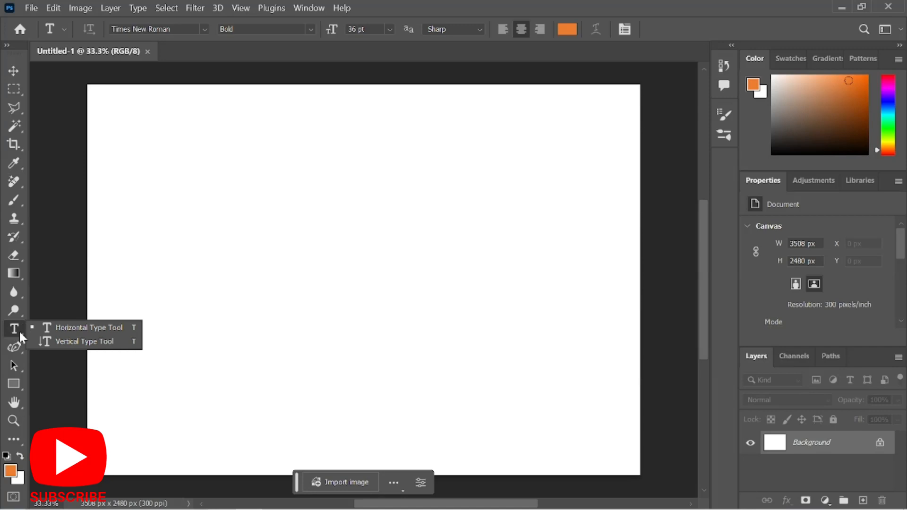
pyautogui.click(11, 387)
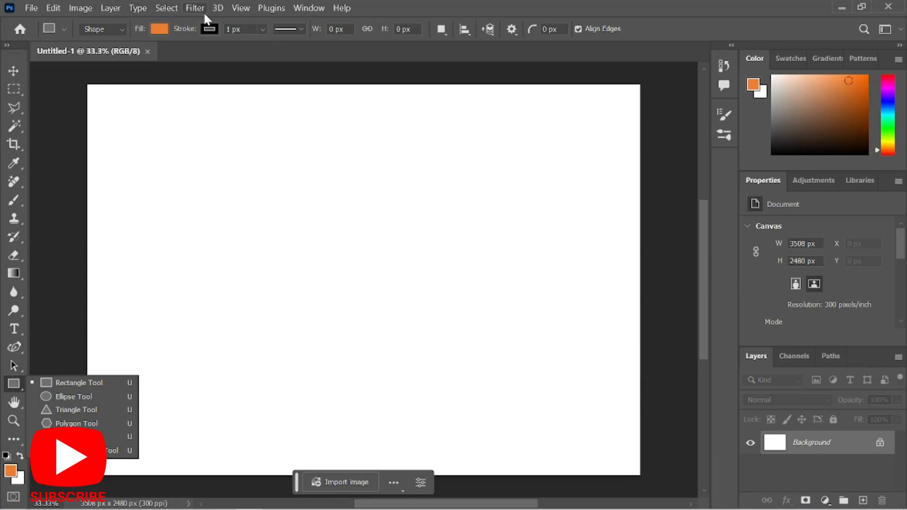
pyautogui.press('v')
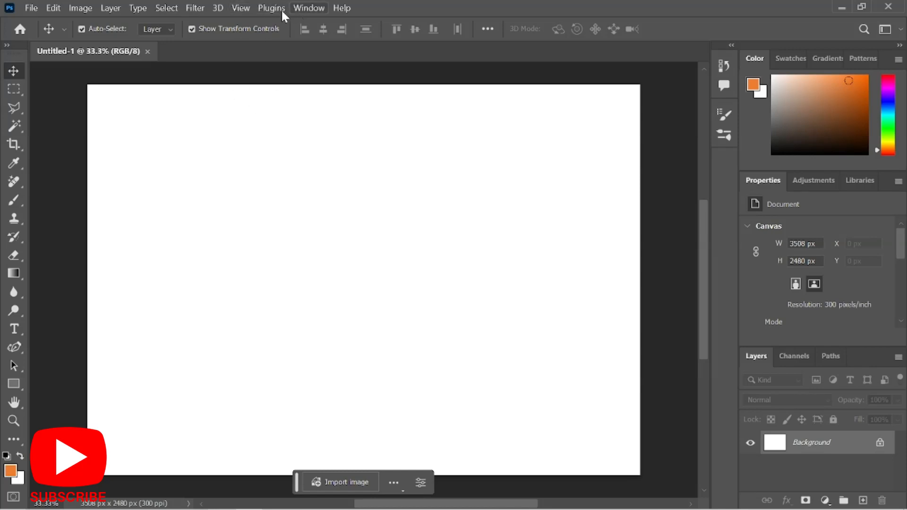
# Turn on the canvas grid through View > Show > Grid, then browse the Guides options.
pyautogui.click(242, 9)
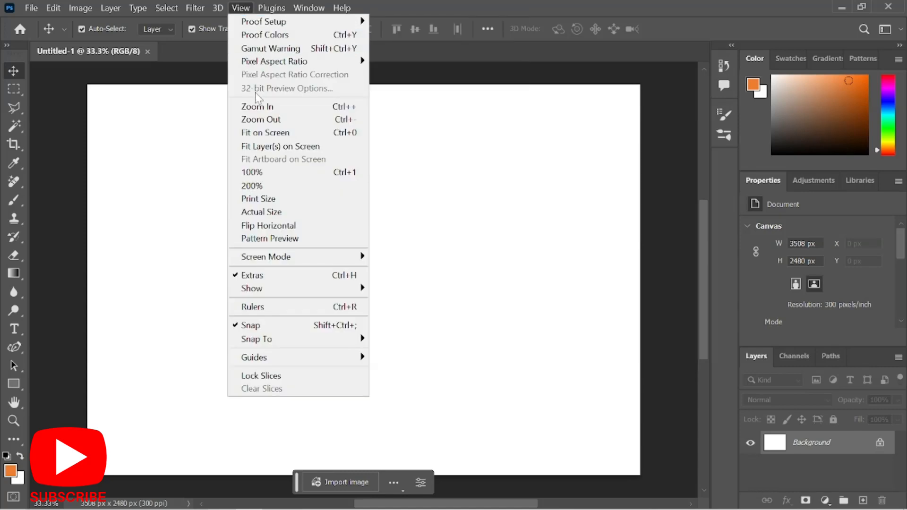
pyautogui.moveTo(291, 295)
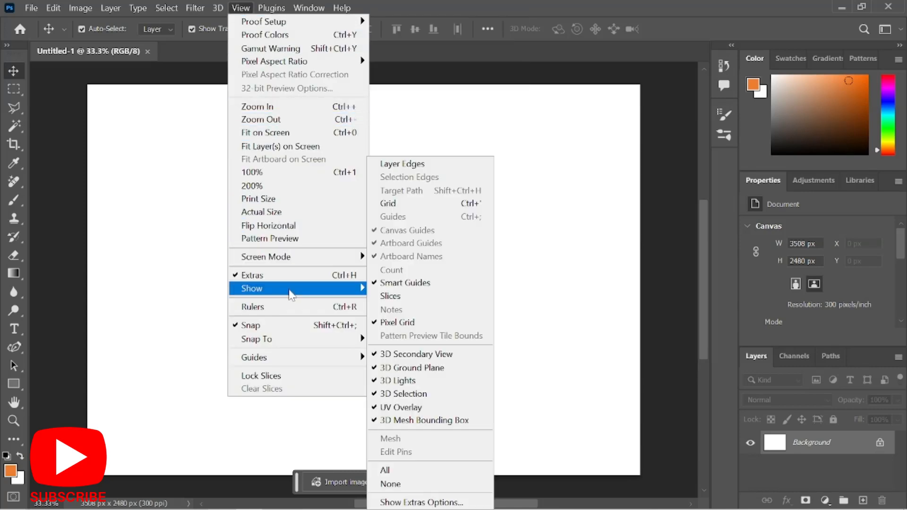
pyautogui.click(410, 204)
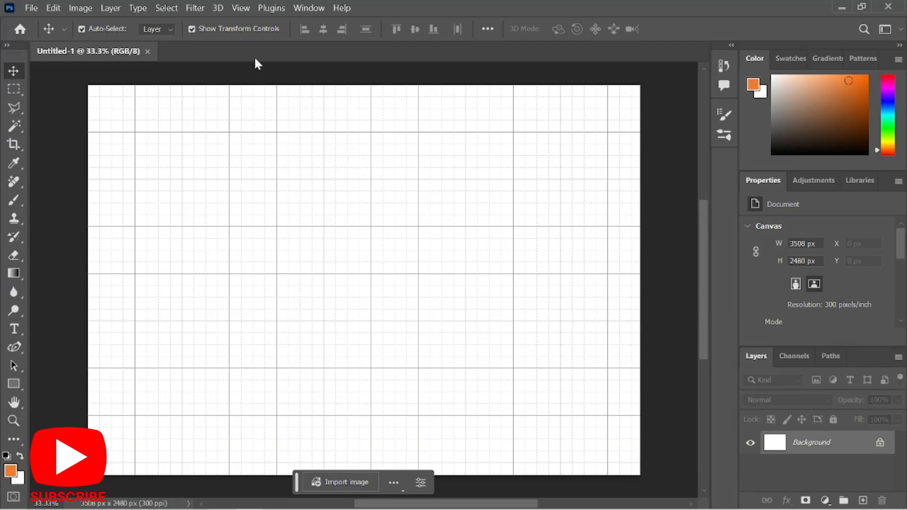
pyautogui.click(244, 3)
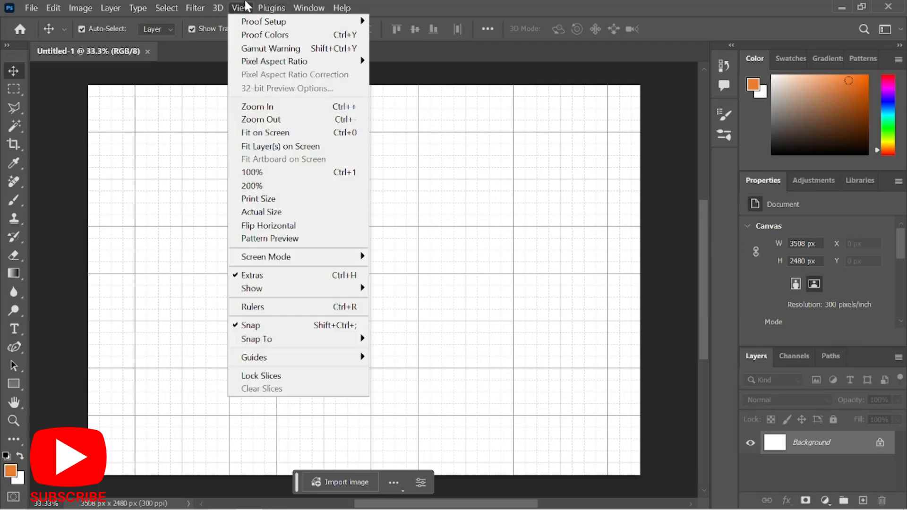
pyautogui.moveTo(313, 296)
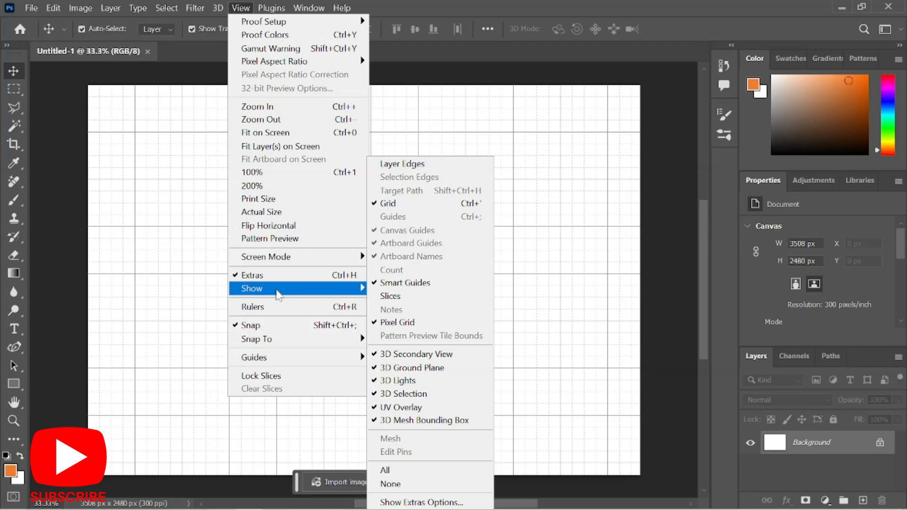
pyautogui.moveTo(280, 358)
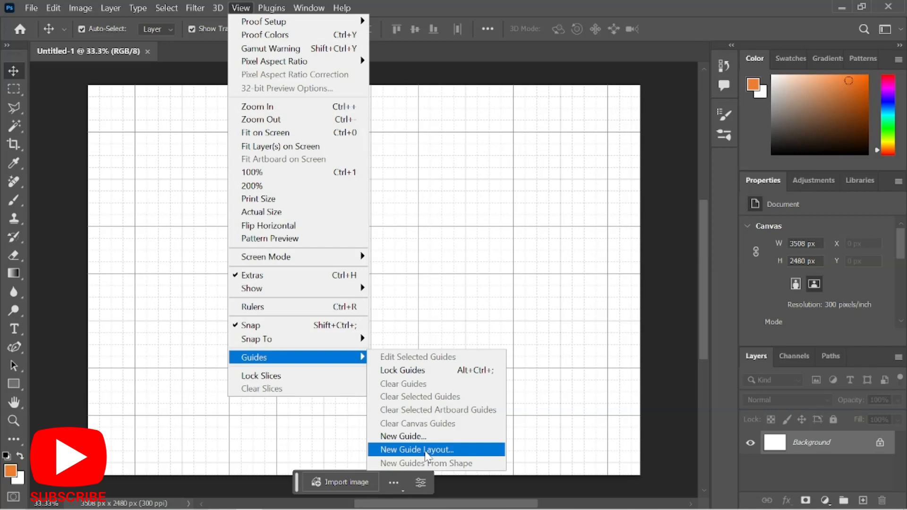
# Add a horizontal guide at 0 px with New Guide.
pyautogui.click(423, 436)
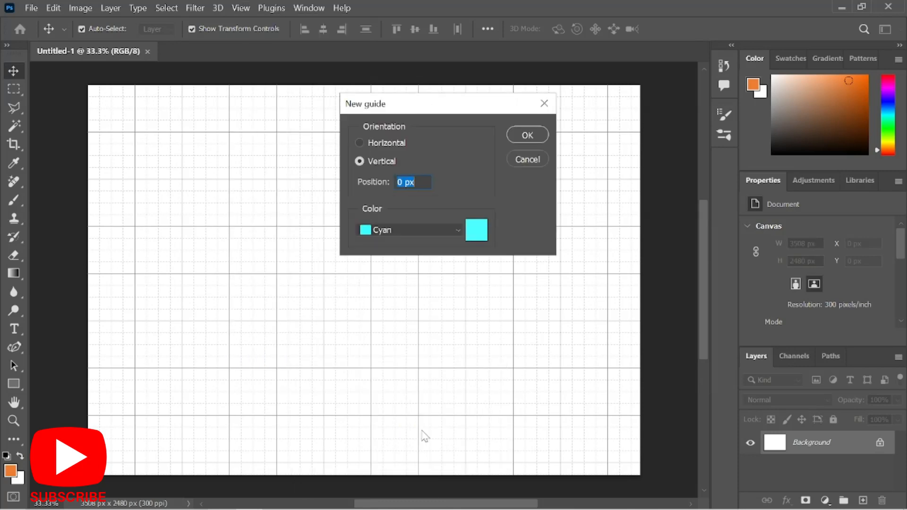
pyautogui.moveTo(390, 110); pyautogui.dragTo(428, 111)
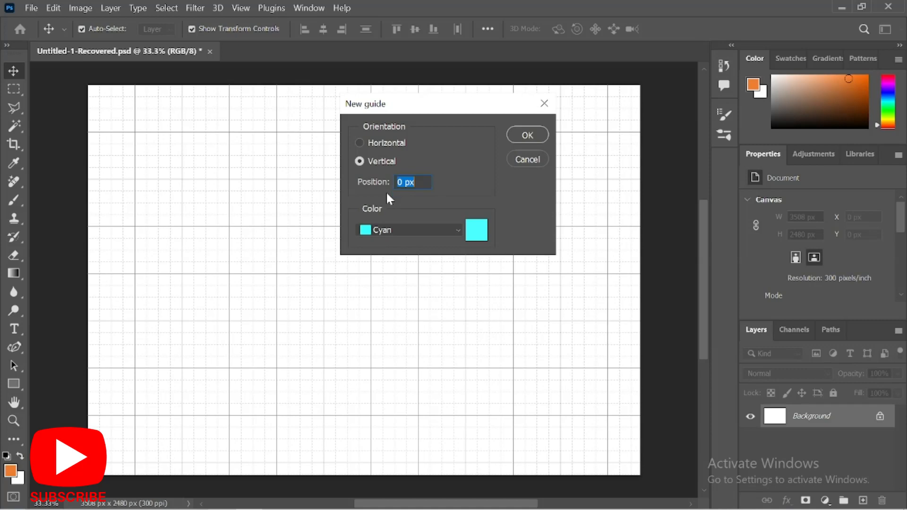
pyautogui.click(373, 144)
pyautogui.click(527, 136)
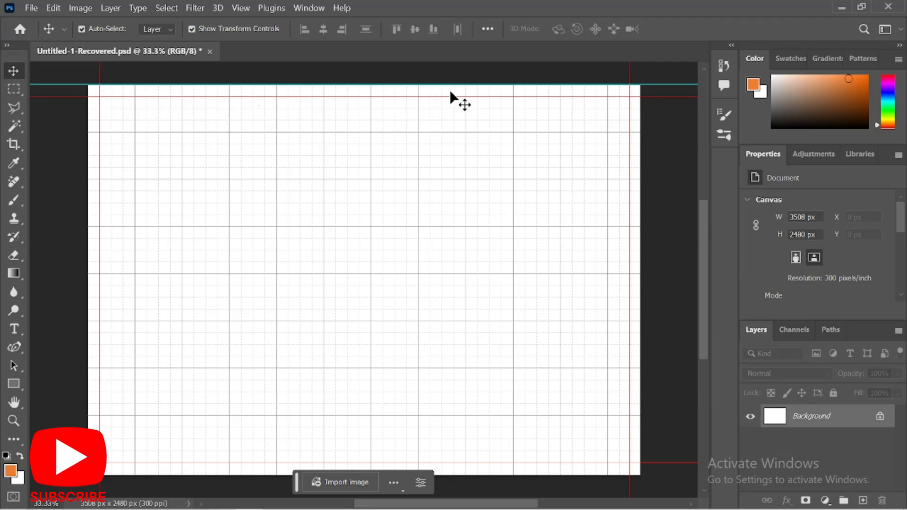
# Delete the four leftover red guides at the top, left, right and bottom.
pyautogui.click(483, 97)
pyautogui.click(484, 98)
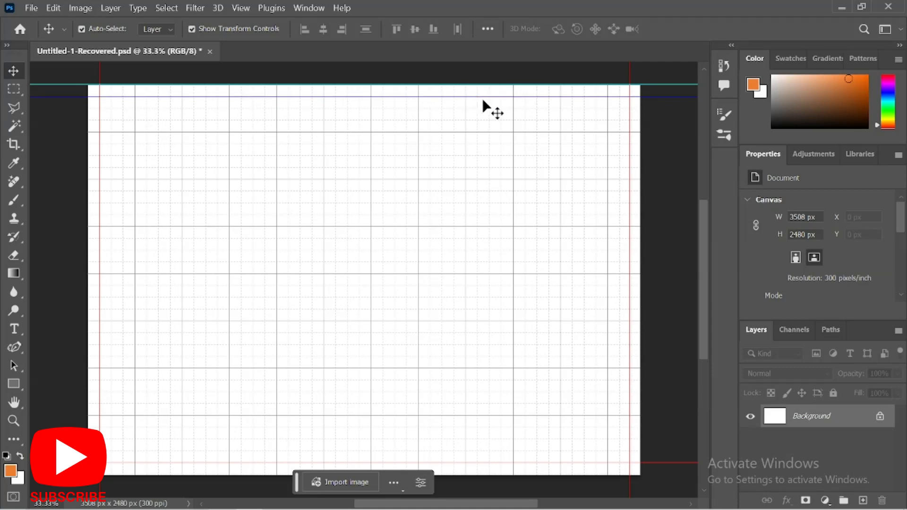
pyautogui.press('Delete')
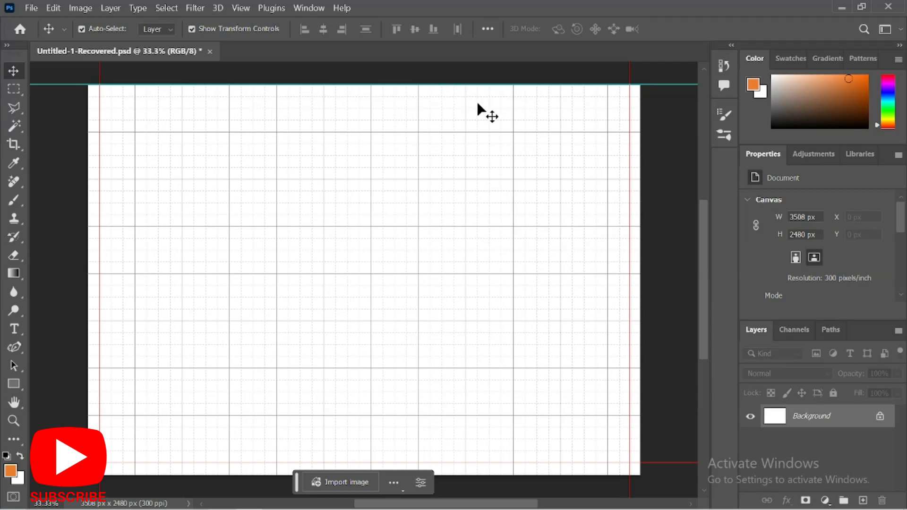
pyautogui.click(100, 129)
pyautogui.press('Delete')
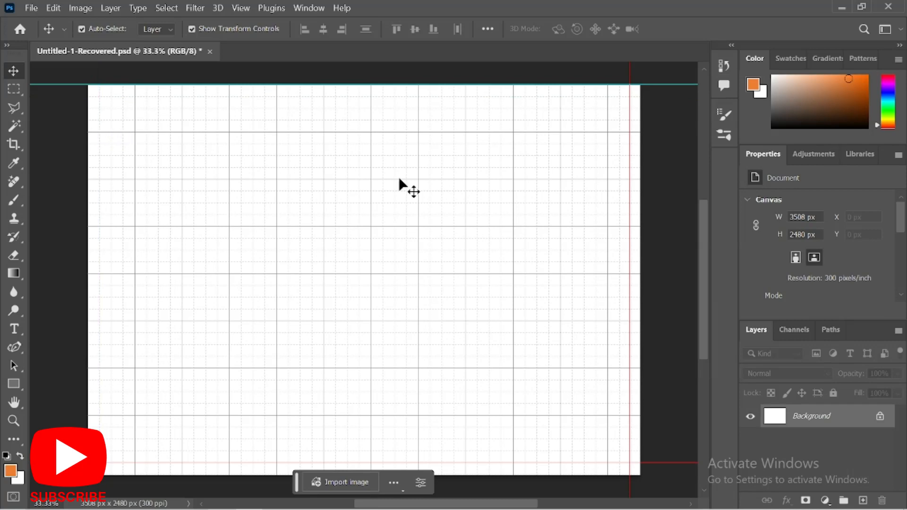
pyautogui.click(630, 164)
pyautogui.press('Delete')
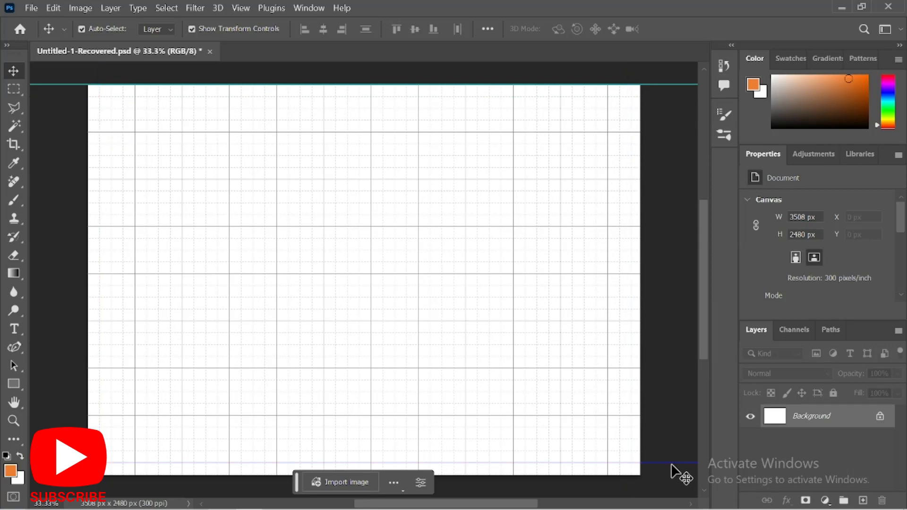
pyautogui.click(671, 462)
pyautogui.press('Delete')
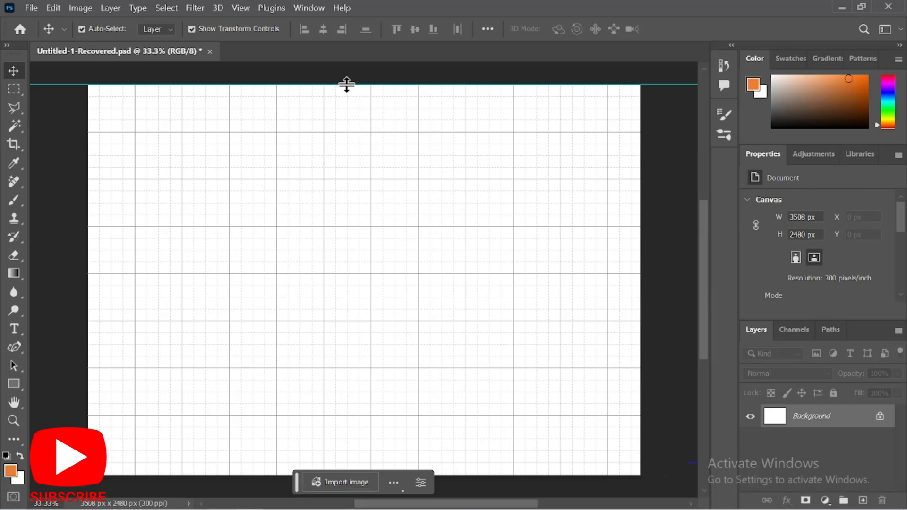
# Drag the top horizontal guide down to 75 px below the canvas edge.
pyautogui.hscroll(-4, 343, 80)
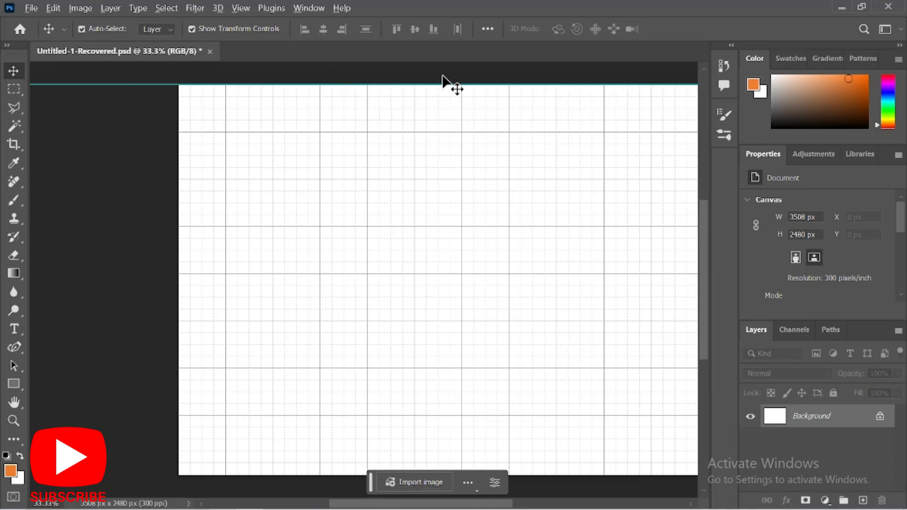
pyautogui.scroll(3, 444, 81)
pyautogui.scroll(3, 442, 101)
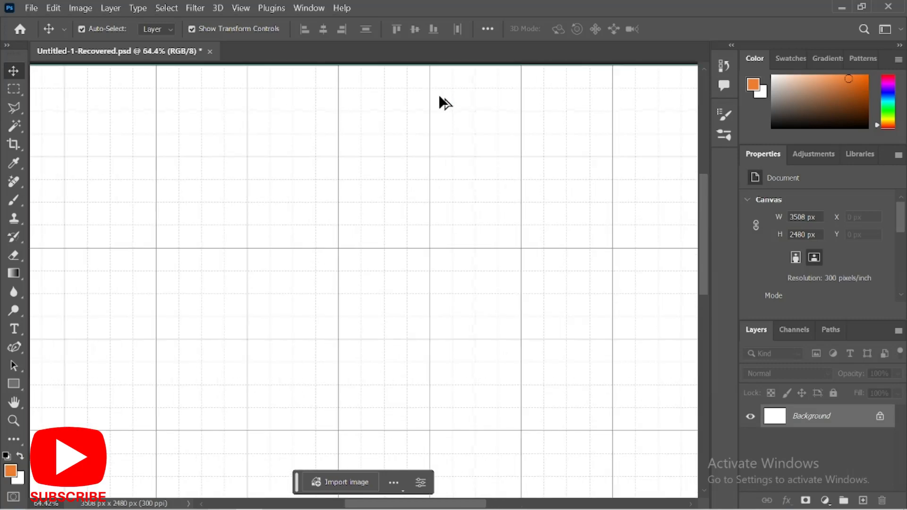
pyautogui.scroll(2, 441, 101)
pyautogui.moveTo(445, 136); pyautogui.dragTo(444, 153)
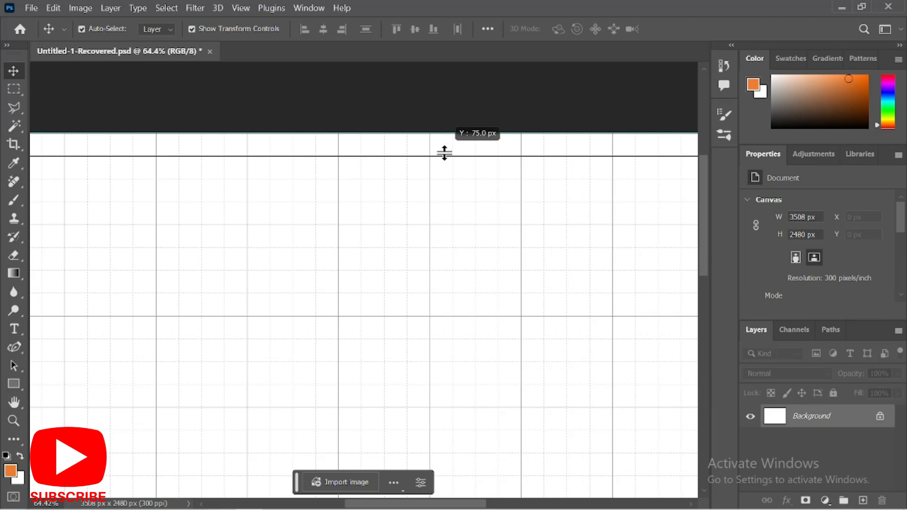
pyautogui.moveTo(444, 153); pyautogui.dragTo(444, 153)
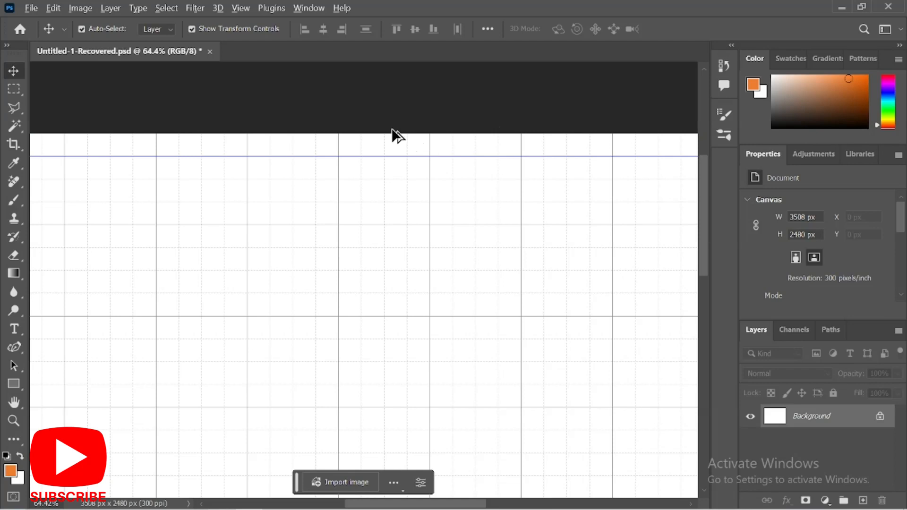
pyautogui.scroll(-5, 392, 129)
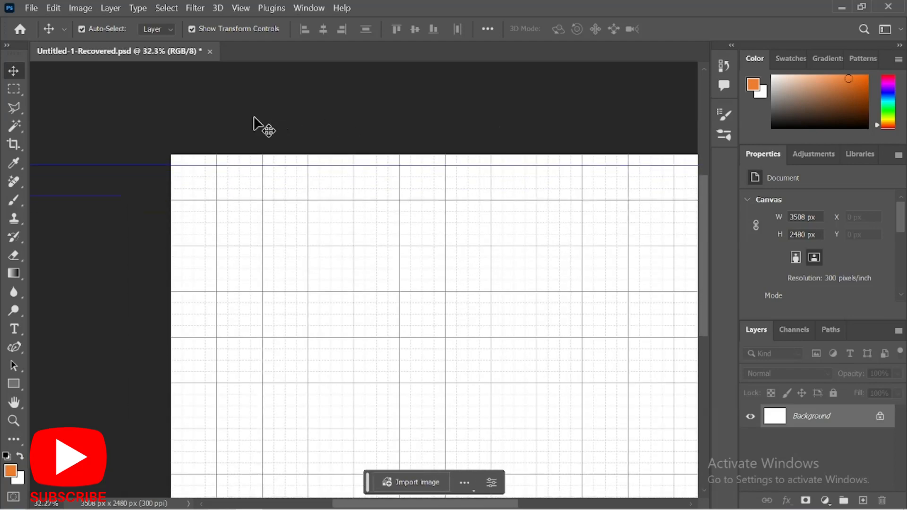
pyautogui.scroll(-1, 221, 115)
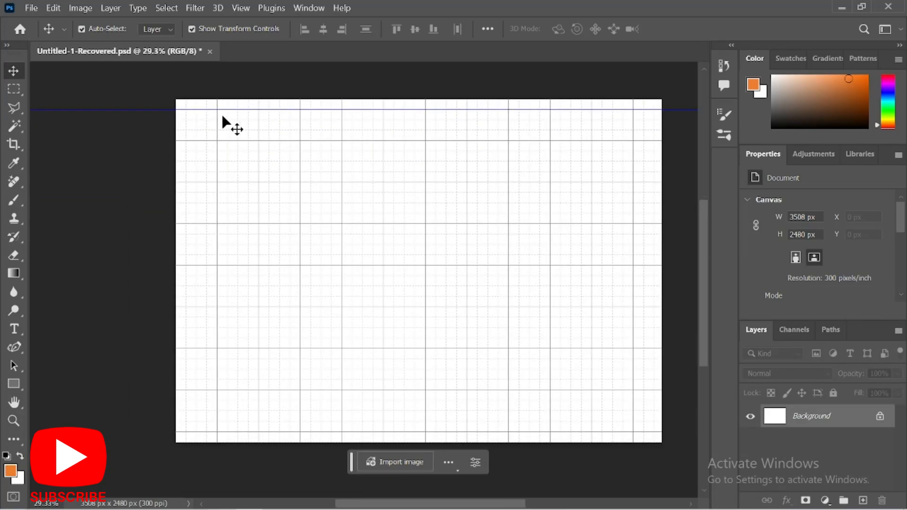
# Add a horizontal guide and drag it to the bottom edge at 2480 px.
pyautogui.click(235, 8)
pyautogui.moveTo(329, 289)
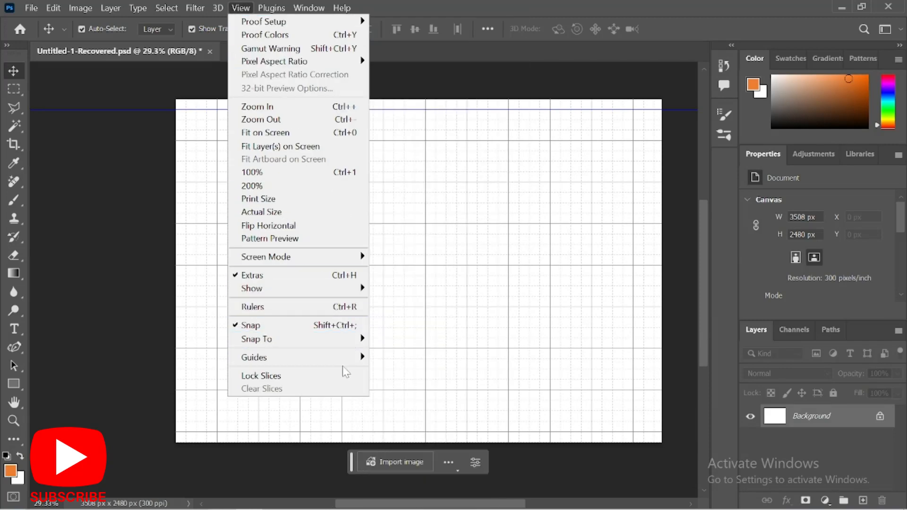
pyautogui.moveTo(349, 358)
pyautogui.click(425, 431)
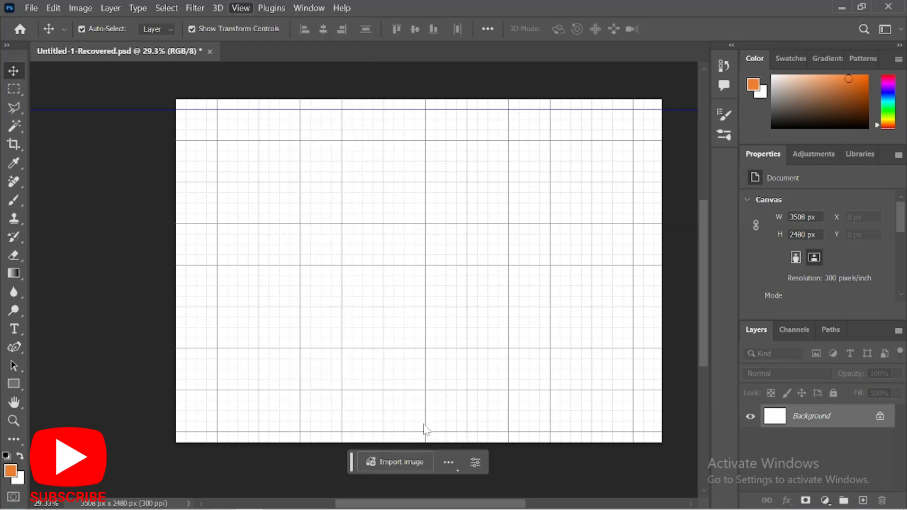
pyautogui.click(527, 136)
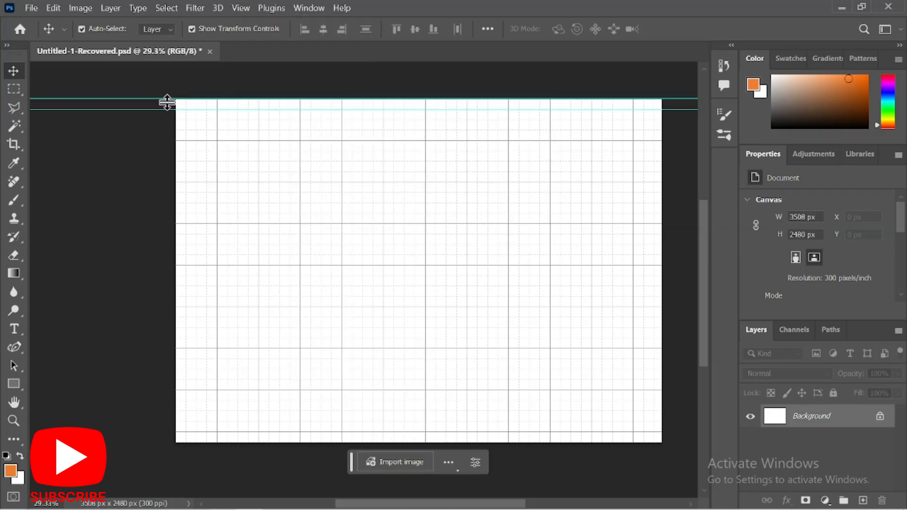
pyautogui.moveTo(166, 99); pyautogui.dragTo(265, 431)
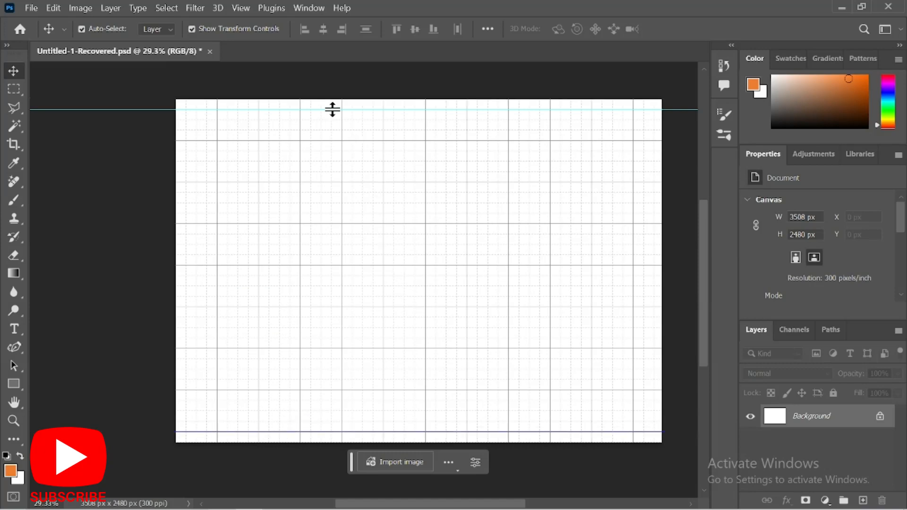
# Add a vertical guide at 0 px and nudge it just inside the left edge.
pyautogui.click(241, 2)
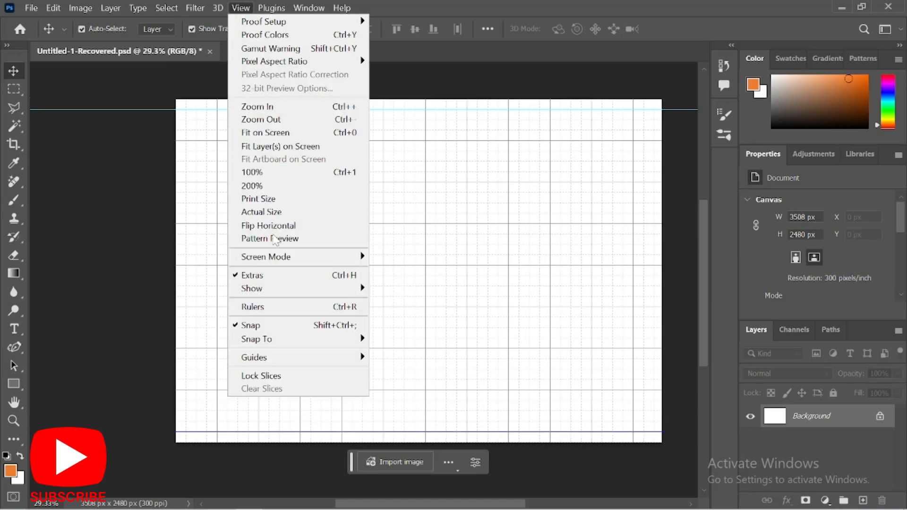
pyautogui.moveTo(291, 260)
pyautogui.moveTo(323, 357)
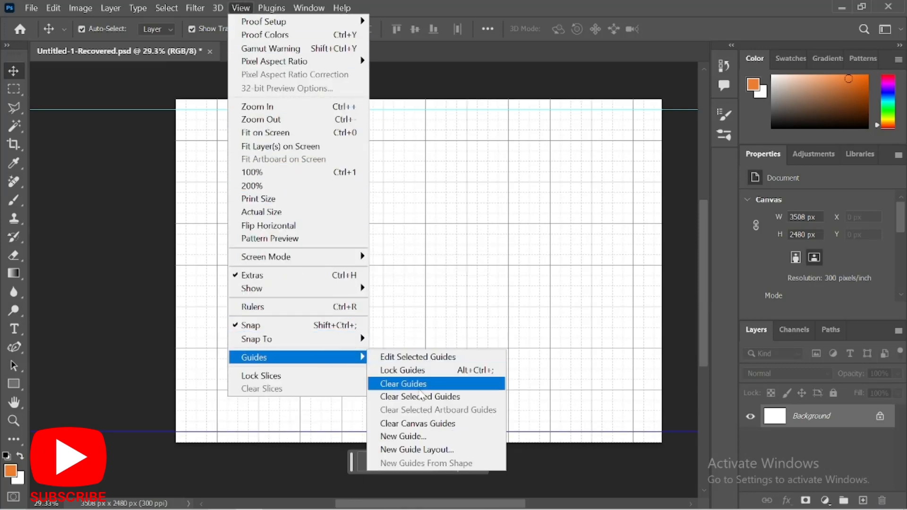
pyautogui.click(410, 438)
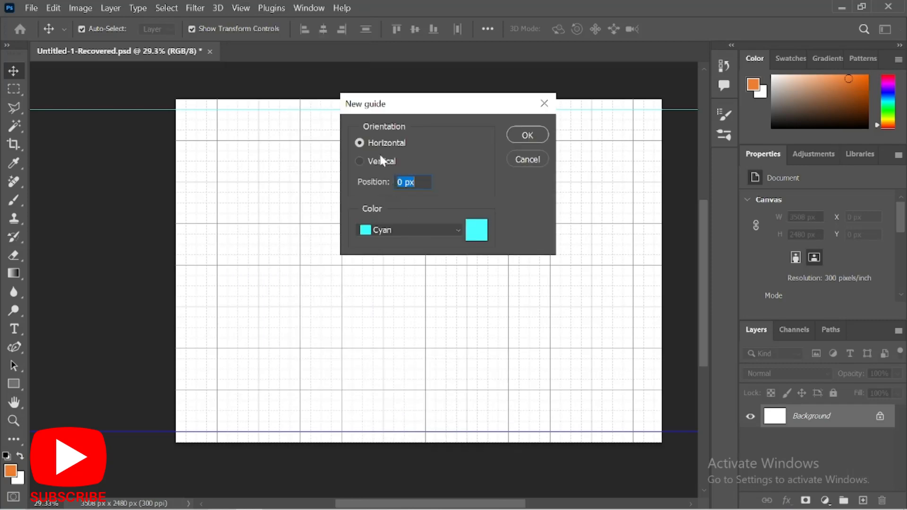
pyautogui.click(532, 136)
pyautogui.moveTo(175, 265); pyautogui.dragTo(185, 265)
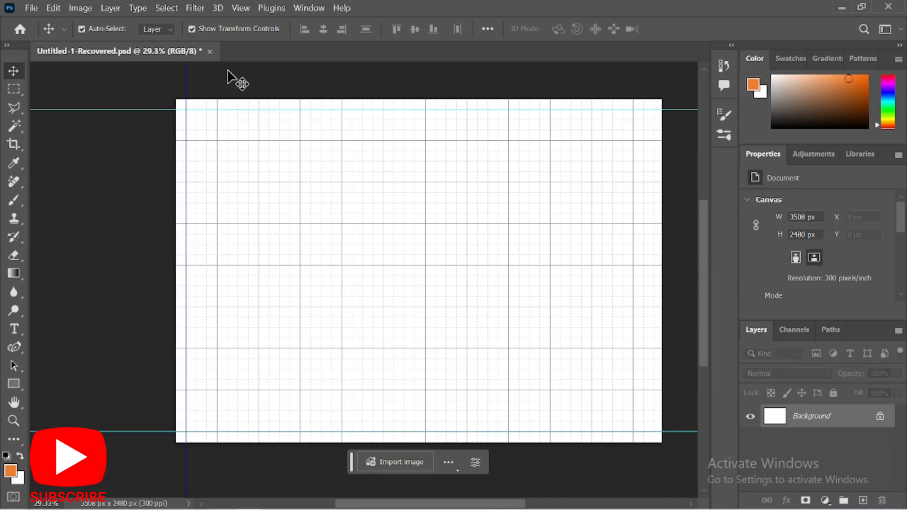
# Add another vertical guide and drag it to 3450 px near the right edge.
pyautogui.click(241, 8)
pyautogui.moveTo(298, 358)
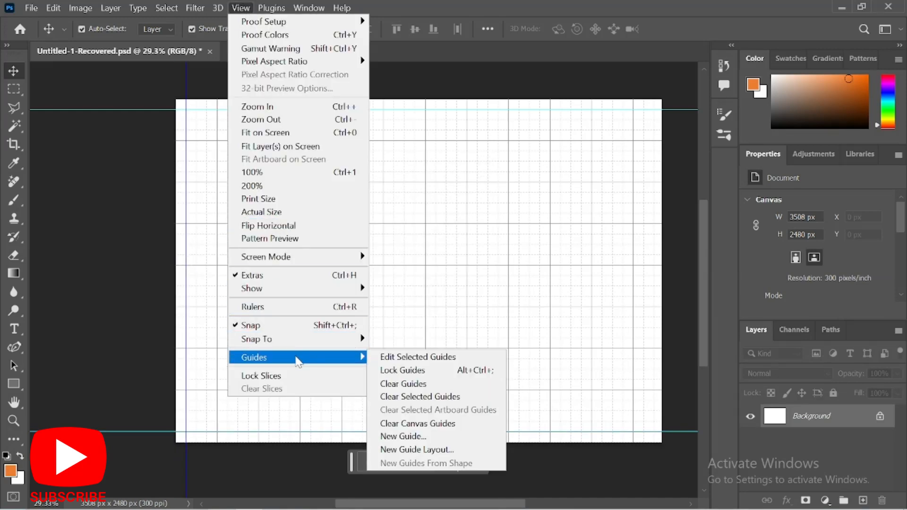
pyautogui.click(398, 441)
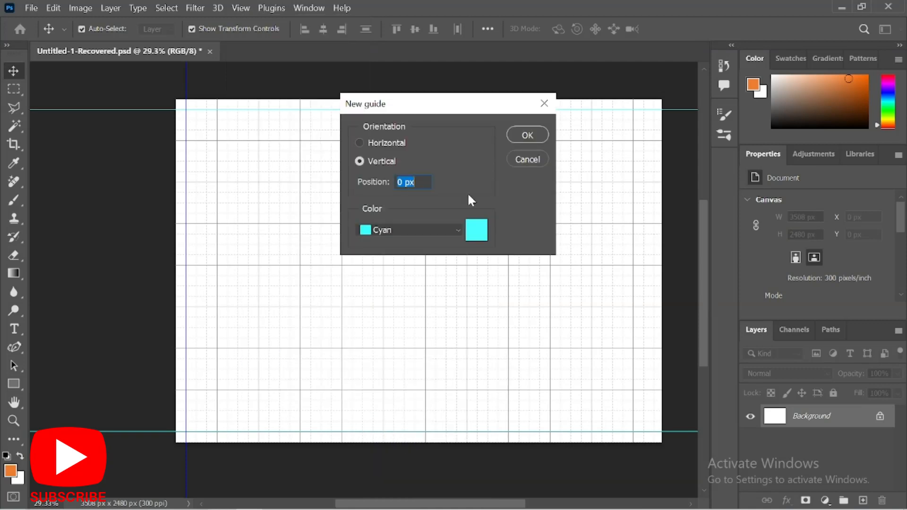
pyautogui.click(531, 134)
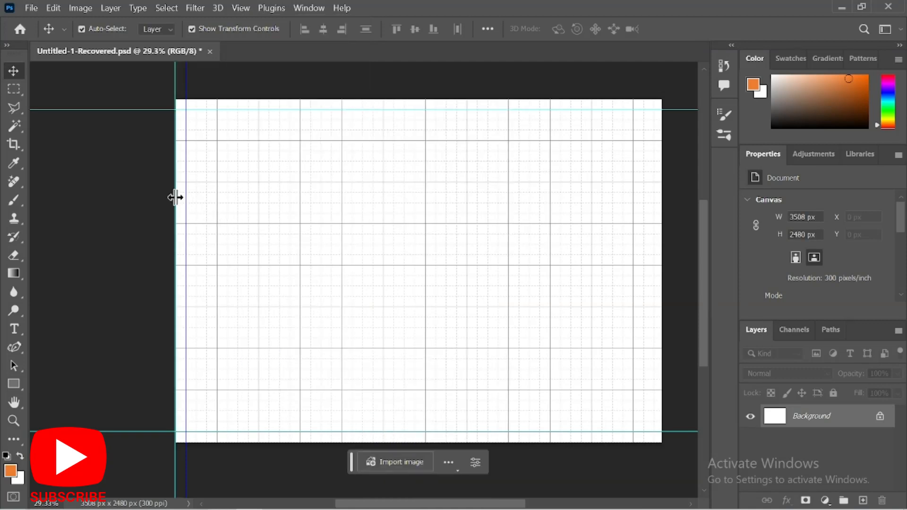
pyautogui.moveTo(176, 196); pyautogui.dragTo(650, 237)
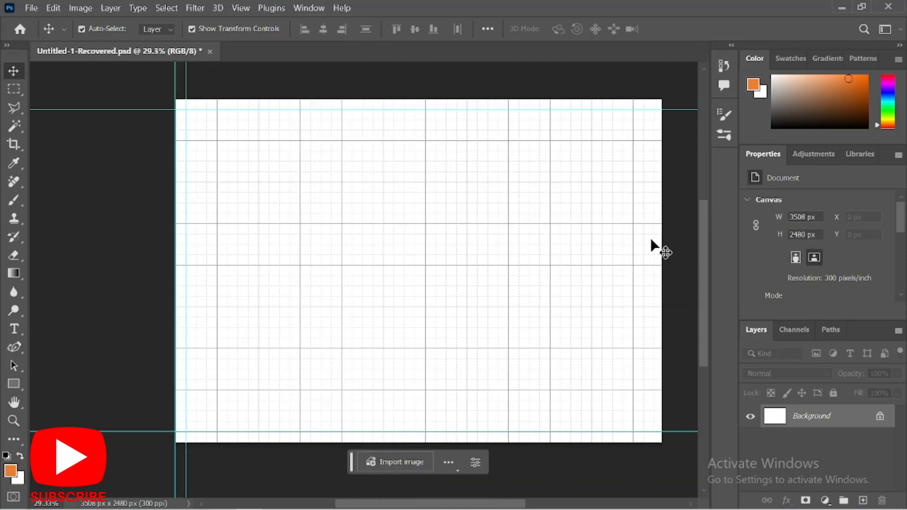
# Zoom in to check the right-hand guide's placement near 3450 px, then zoom back out.
pyautogui.scroll(3, 656, 252)
pyautogui.scroll(1, 656, 254)
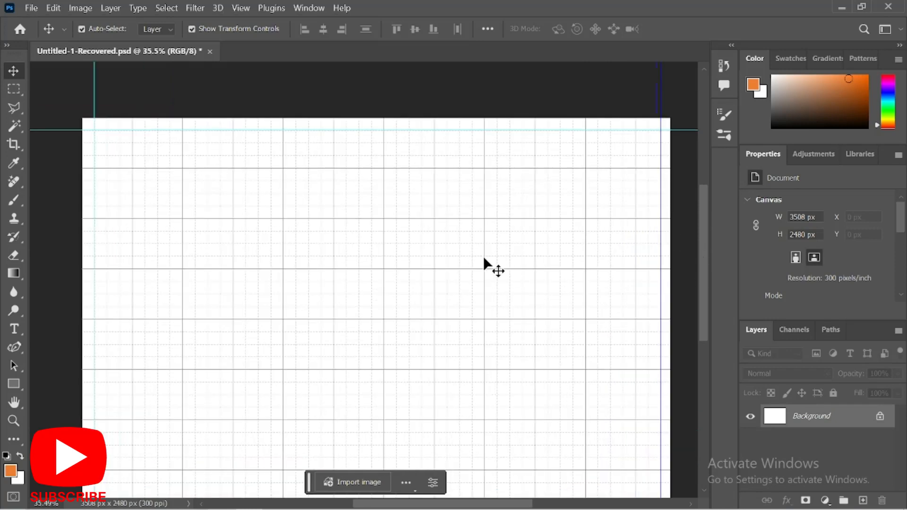
pyautogui.scroll(-2, 304, 184)
pyautogui.scroll(2, 690, 339)
pyautogui.scroll(3, 690, 340)
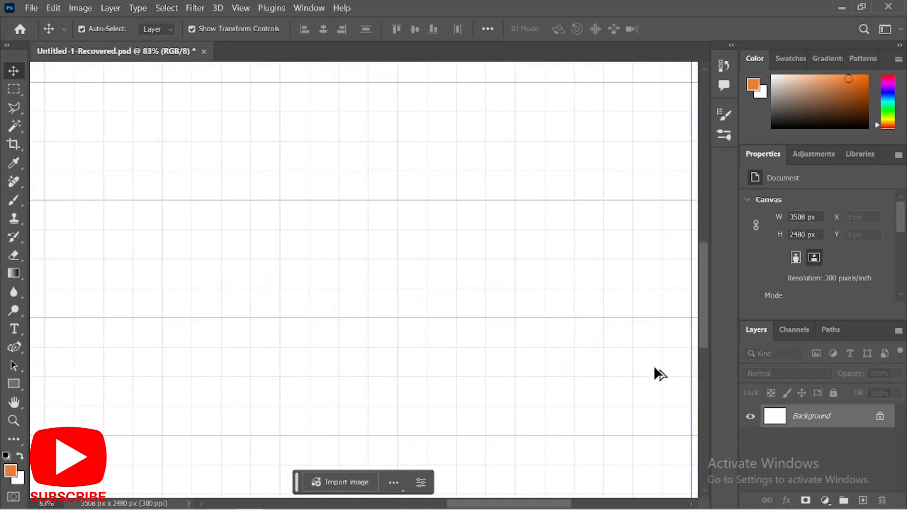
pyautogui.moveTo(543, 505); pyautogui.dragTo(599, 504)
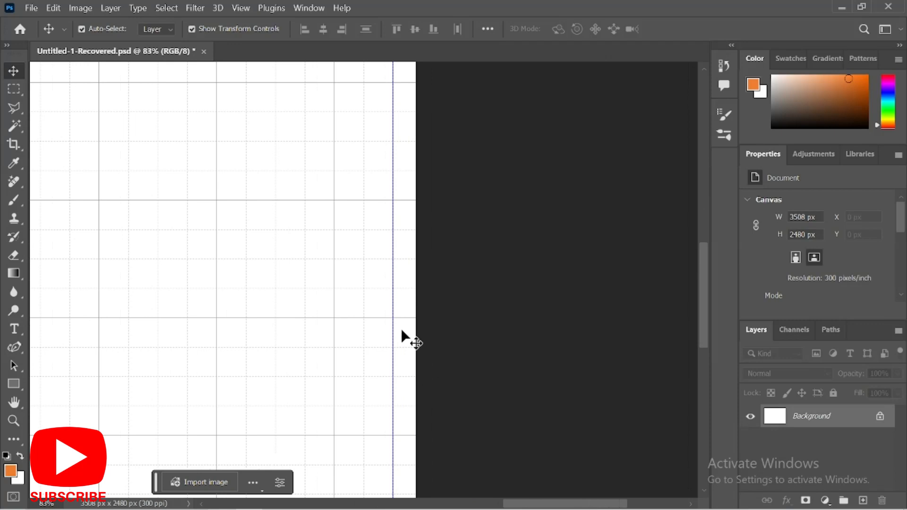
pyautogui.scroll(1, 383, 283)
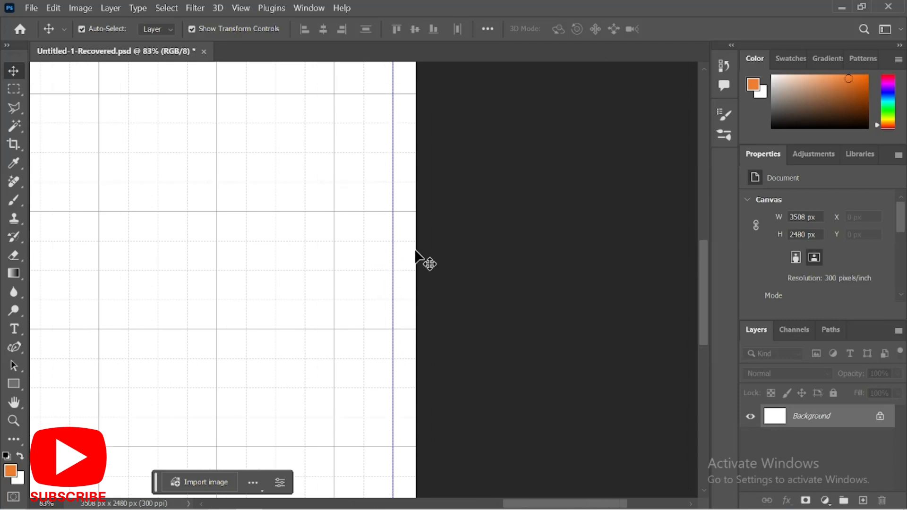
pyautogui.moveTo(393, 253); pyautogui.dragTo(385, 254)
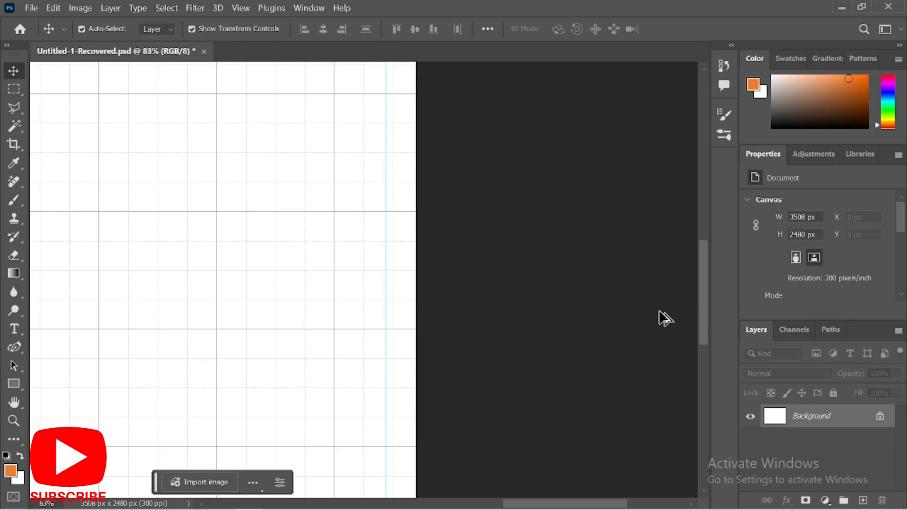
pyautogui.scroll(-5, 593, 255)
pyautogui.scroll(-2, 369, 265)
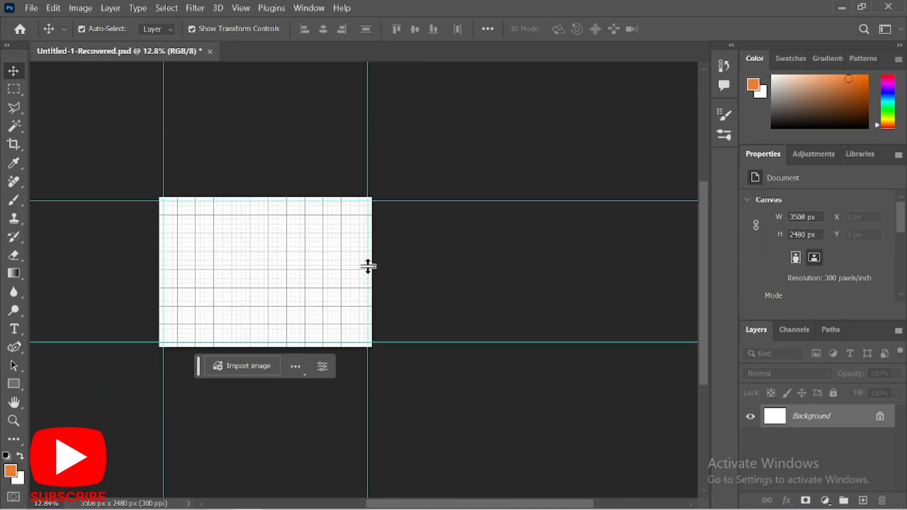
pyautogui.scroll(4, 104, 305)
pyautogui.scroll(1, 345, 254)
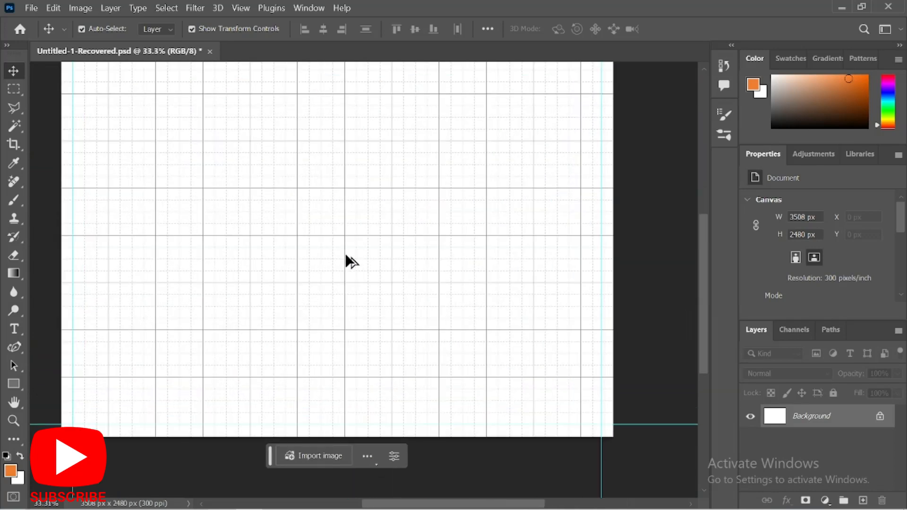
pyautogui.scroll(-1, 344, 254)
pyautogui.press('z')
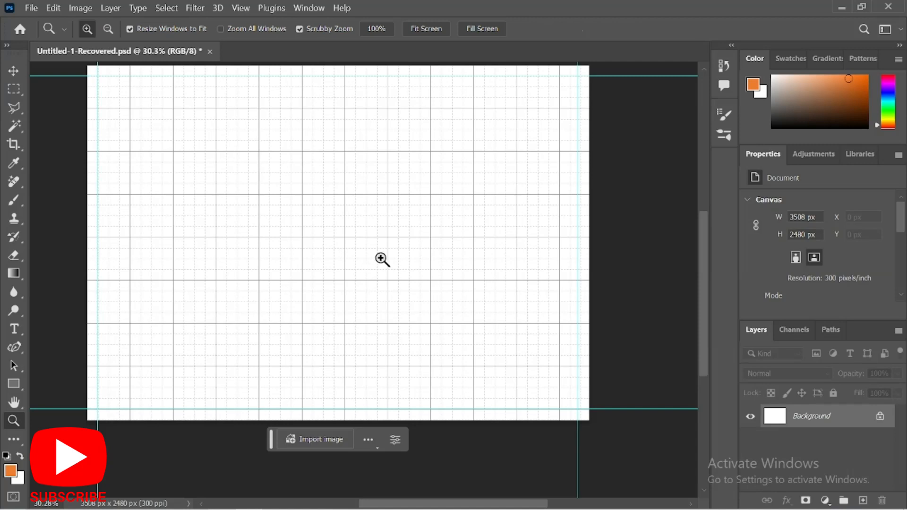
# Fit the whole guided A4 sheet in the window and return to the Move tool.
pyautogui.click(426, 28)
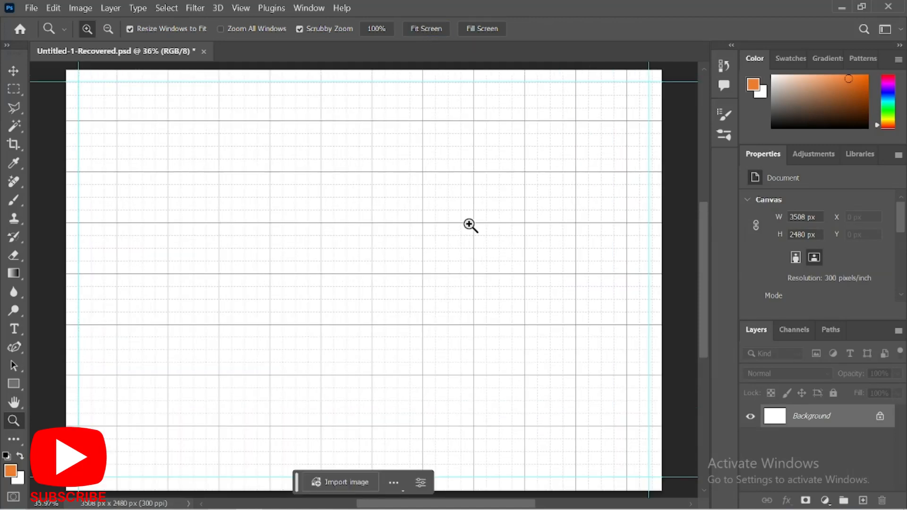
pyautogui.press('v')
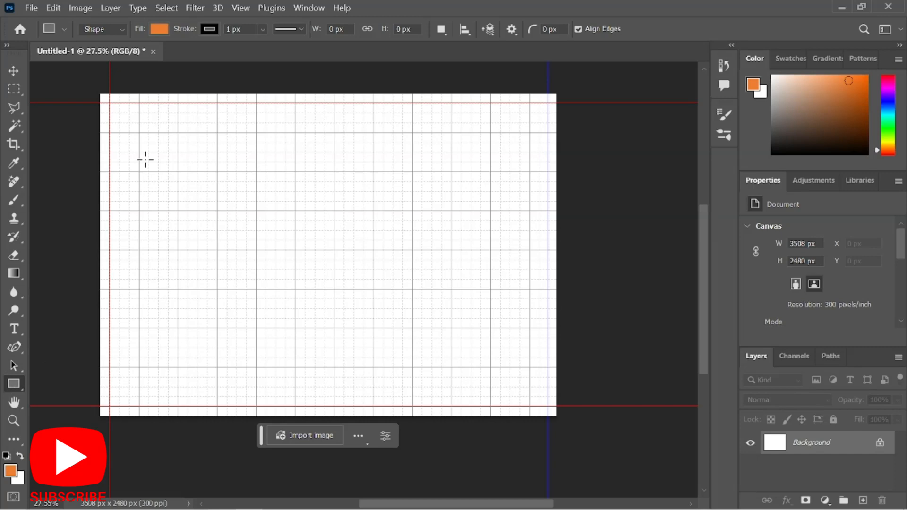
# Draw a 3366 × 2325 px orange rectangle with no outline between the margin guide corners.
pyautogui.moveTo(110, 103); pyautogui.dragTo(545, 404)
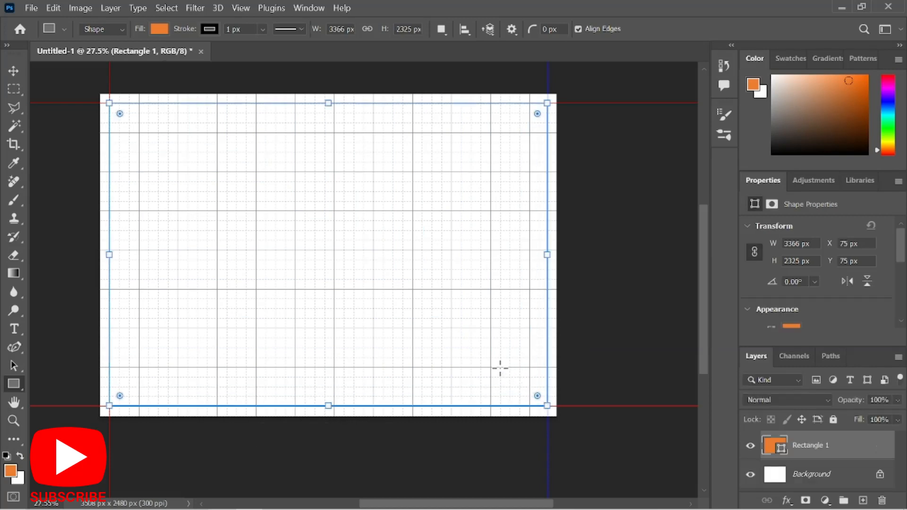
pyautogui.hotkey('ctrl', 'z')
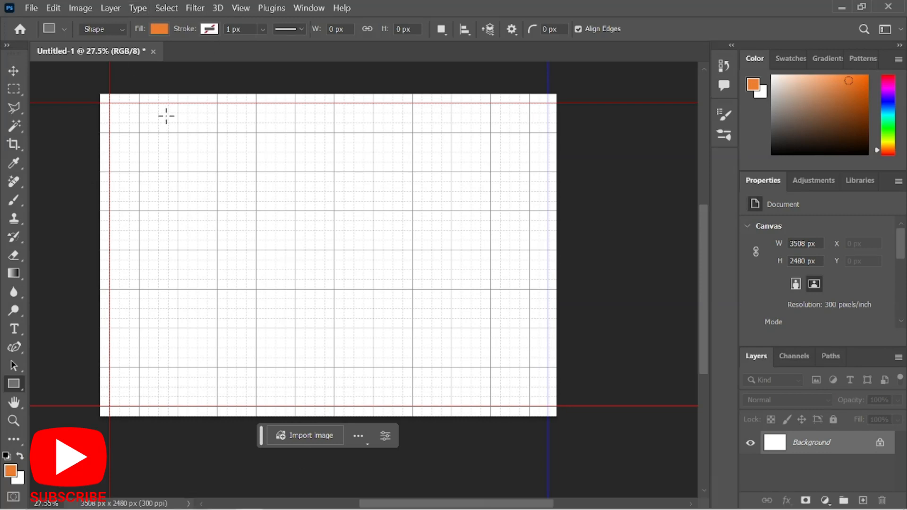
pyautogui.click(209, 29)
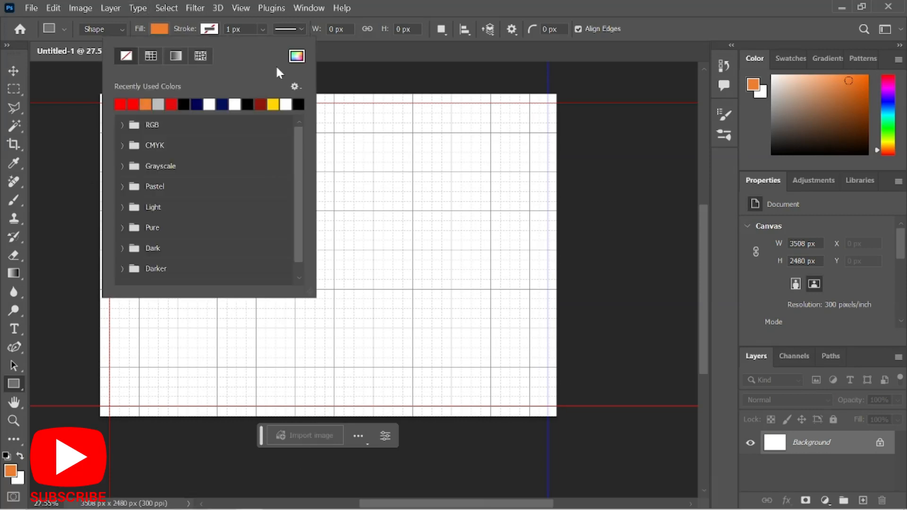
pyautogui.click(298, 104)
pyautogui.click(605, 142)
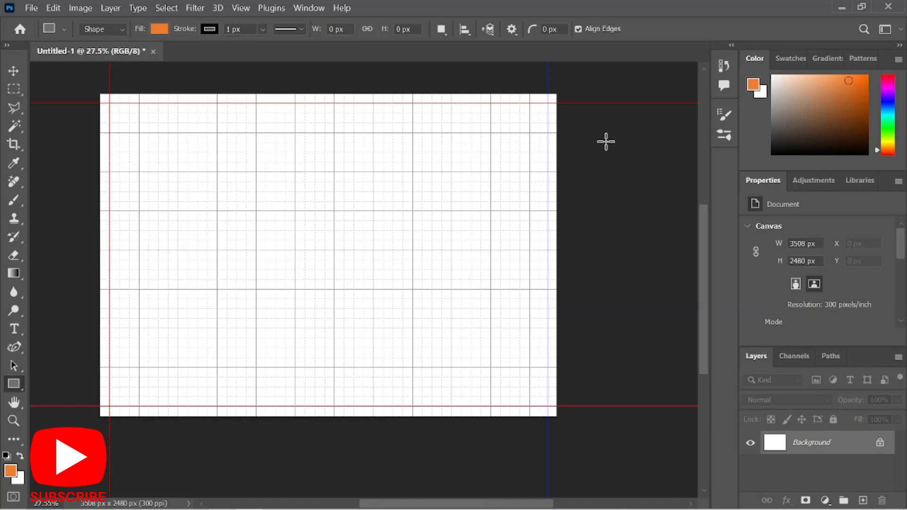
pyautogui.click(582, 158)
pyautogui.click(527, 96)
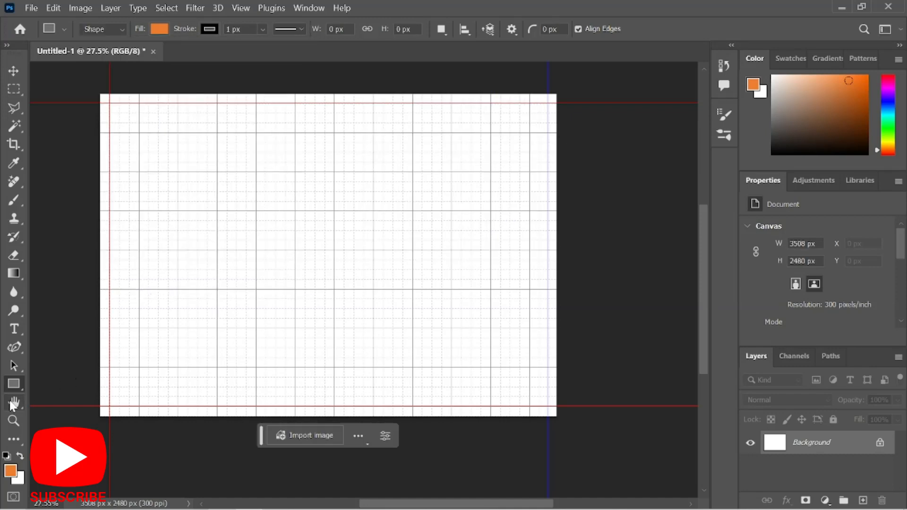
pyautogui.click(210, 32)
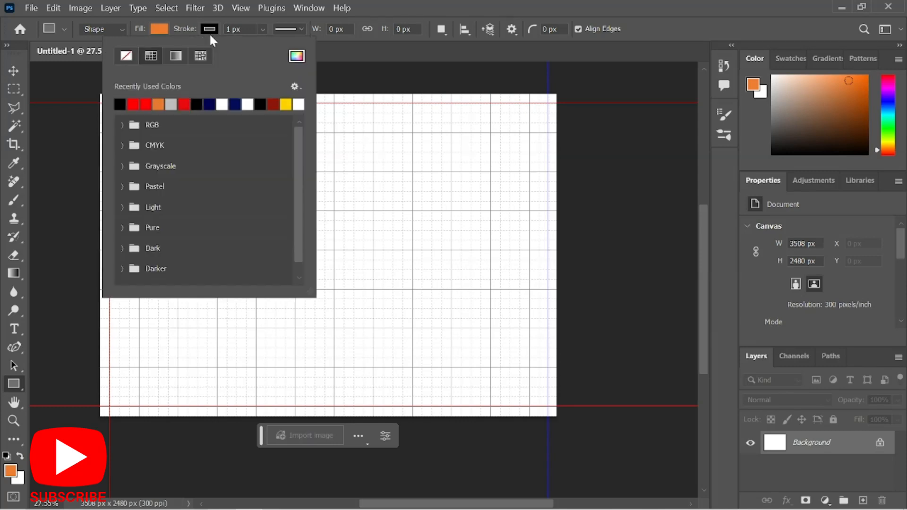
pyautogui.click(132, 59)
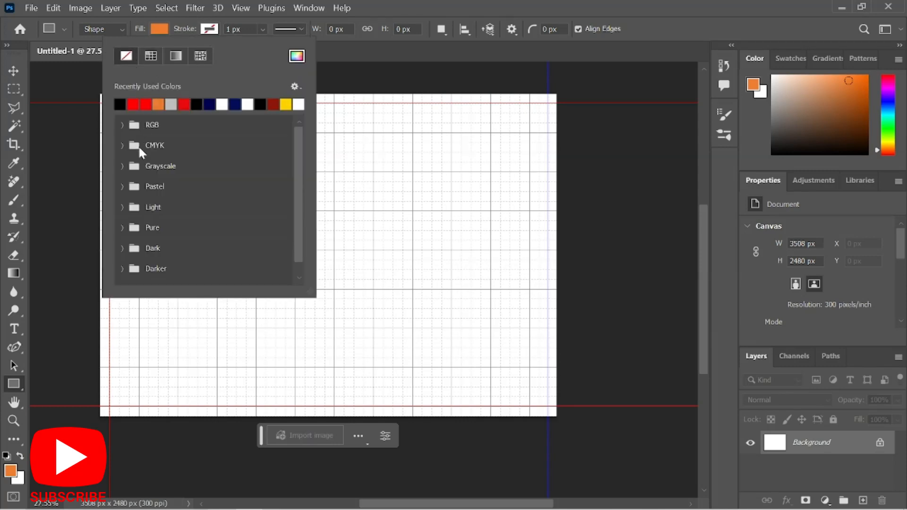
pyautogui.click(339, 273)
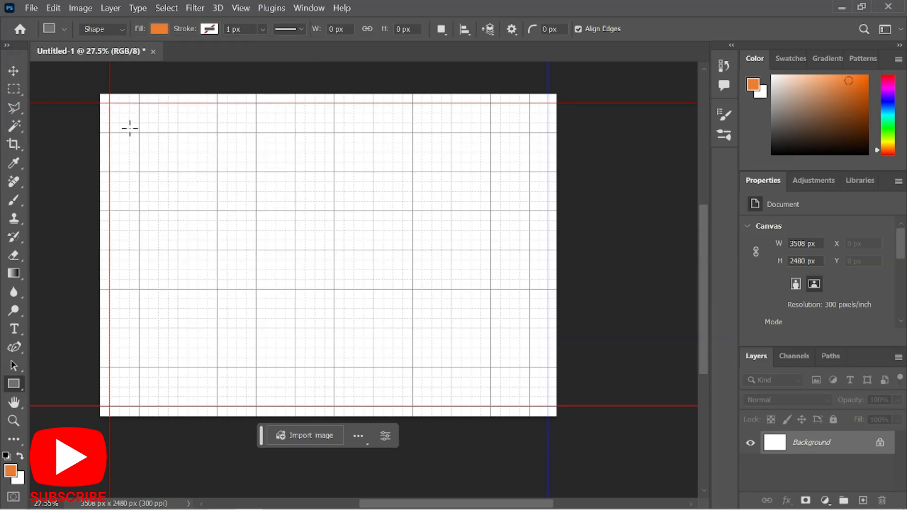
pyautogui.moveTo(109, 102); pyautogui.dragTo(547, 405)
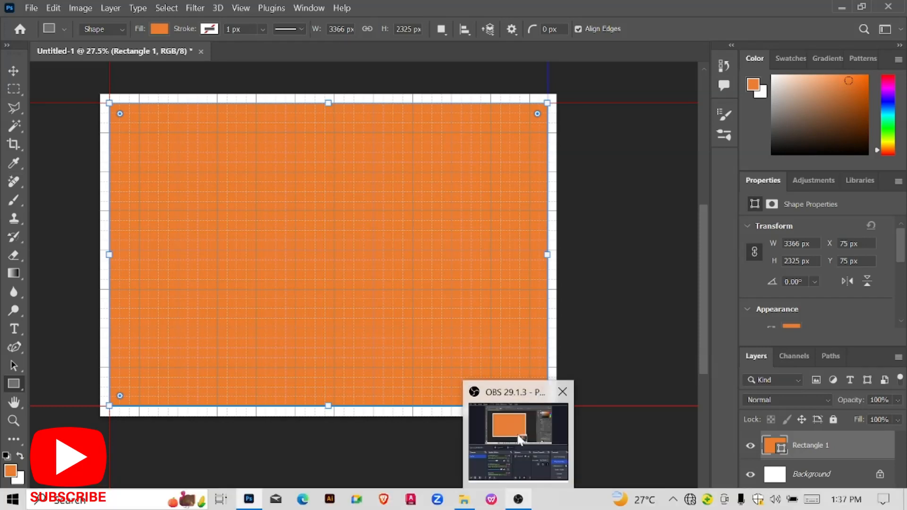
# Change Rectangle 1's fill colour to white (ffffff).
pyautogui.doubleClick(774, 446)
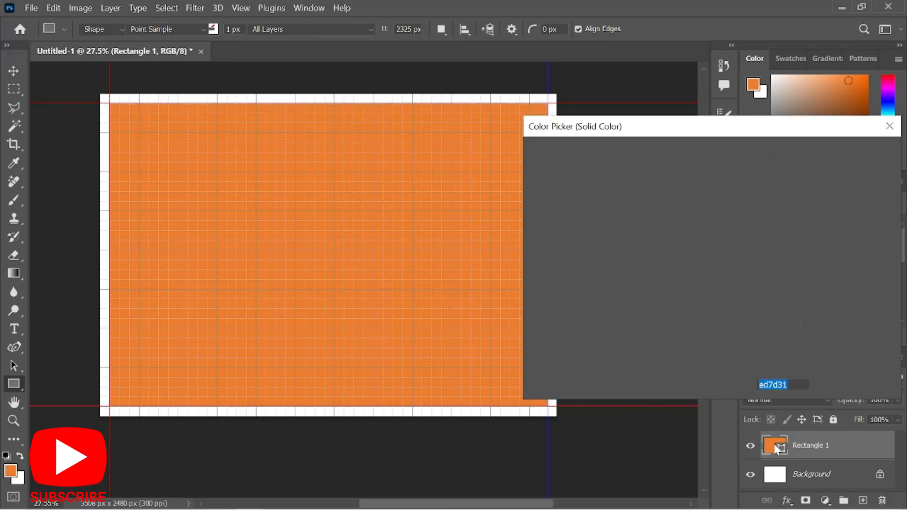
pyautogui.click(663, 244)
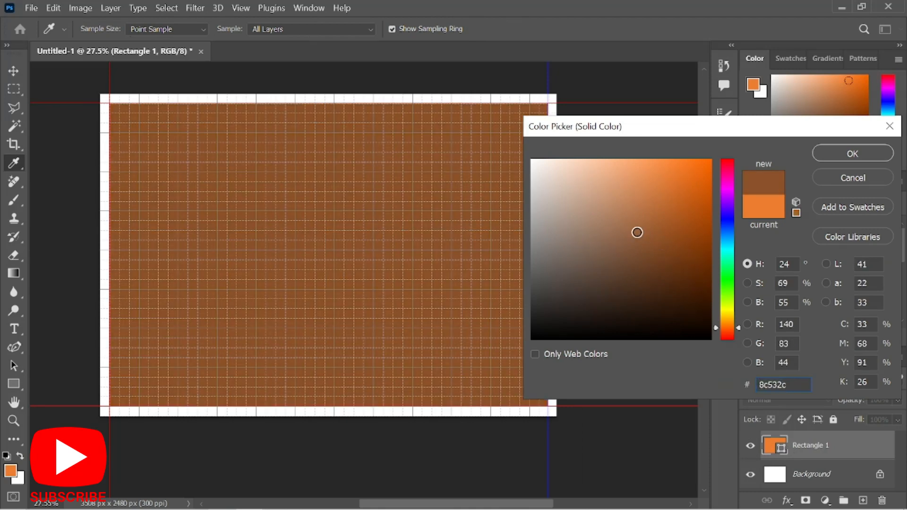
pyautogui.moveTo(664, 244); pyautogui.dragTo(491, 159)
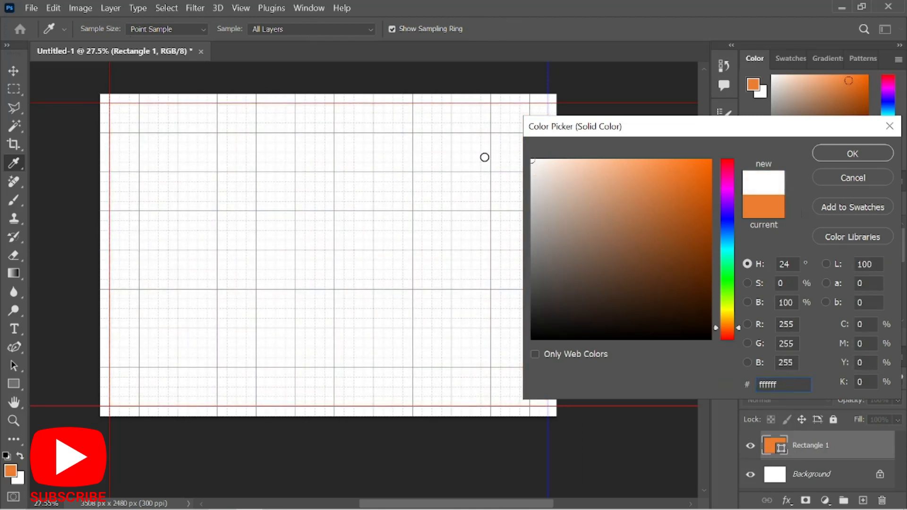
pyautogui.click(853, 148)
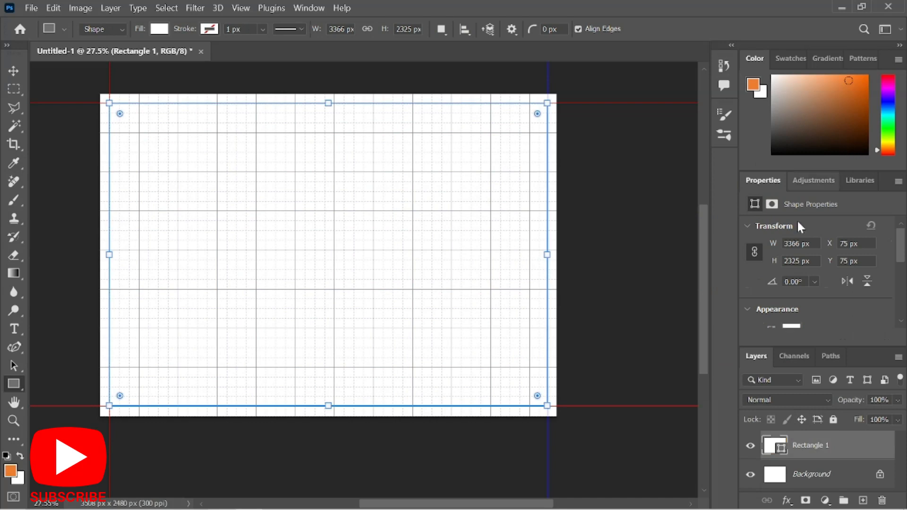
pyautogui.scroll(-1, 795, 281)
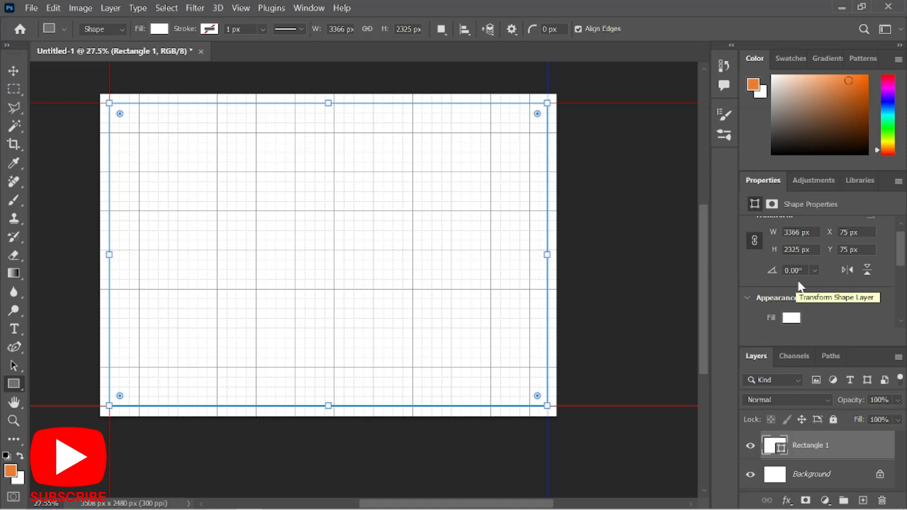
pyautogui.scroll(-3, 801, 301)
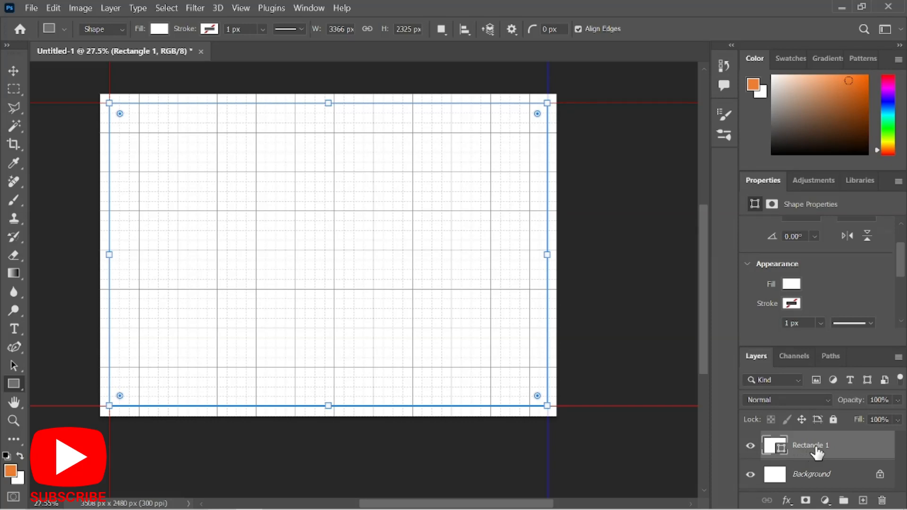
# Give Rectangle 1 a 13 px black (000000) Stroke layer effect as the page border.
pyautogui.doubleClick(855, 449)
pyautogui.moveTo(211, 148)
pyautogui.mouseDown()
pyautogui.moveTo(394, 131)
pyautogui.moveTo(590, 63)
pyautogui.moveTo(646, 61)
pyautogui.mouseUp()
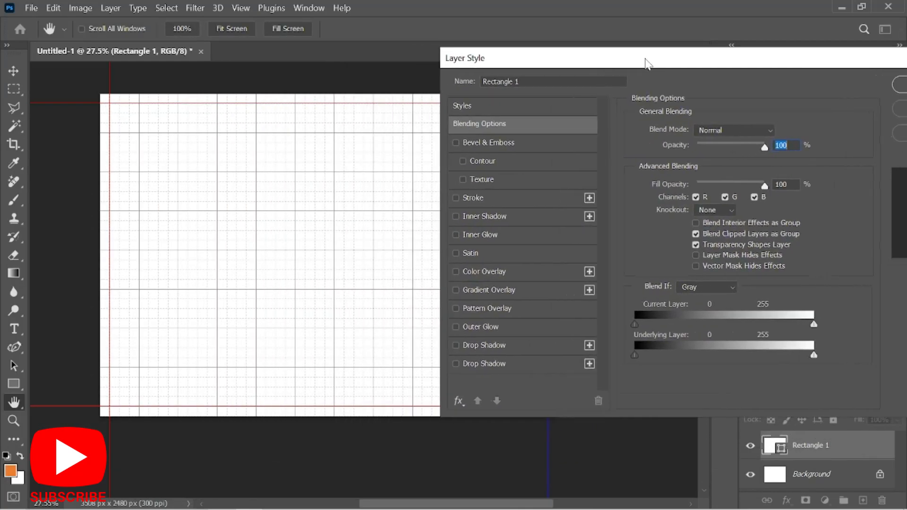
pyautogui.click(493, 198)
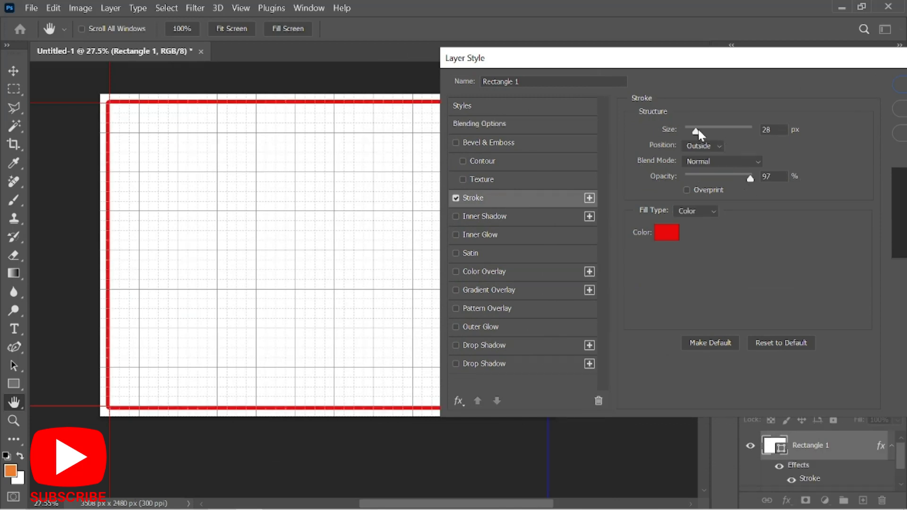
pyautogui.moveTo(697, 130); pyautogui.dragTo(692, 127)
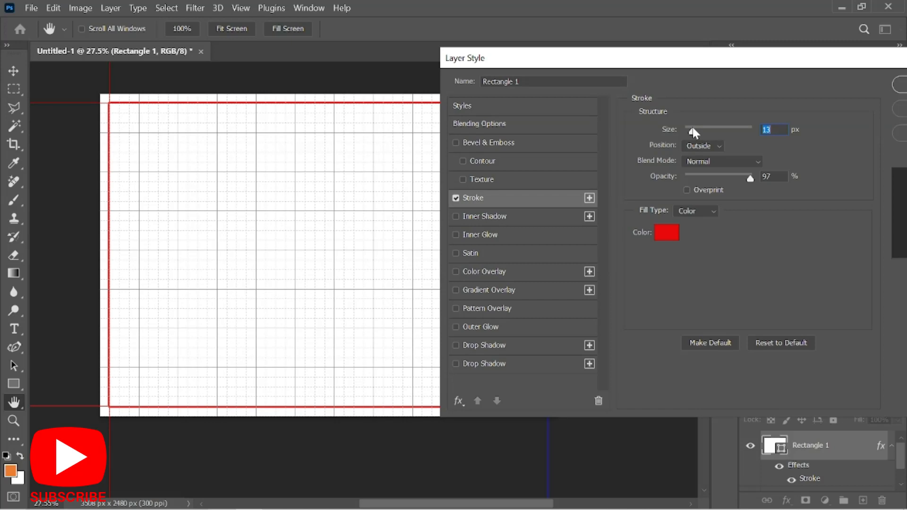
pyautogui.click(667, 231)
pyautogui.moveTo(600, 289); pyautogui.dragTo(447, 427)
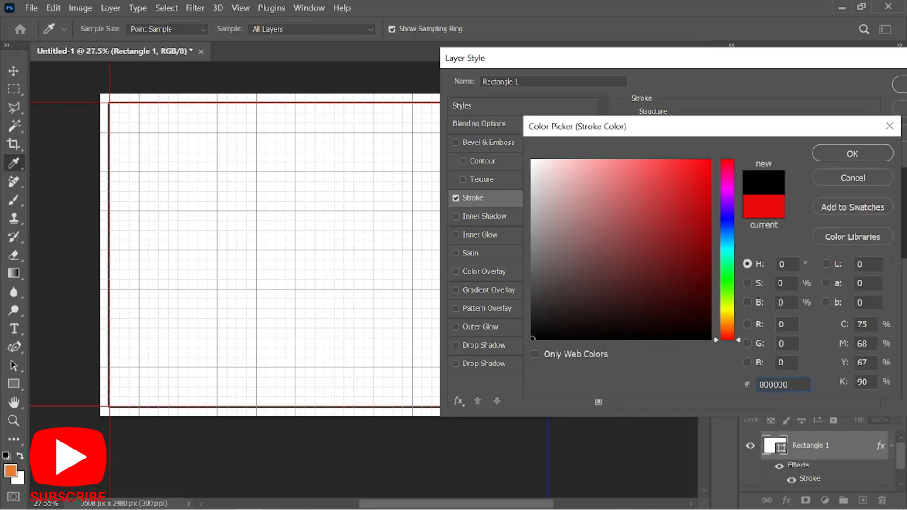
pyautogui.click(844, 154)
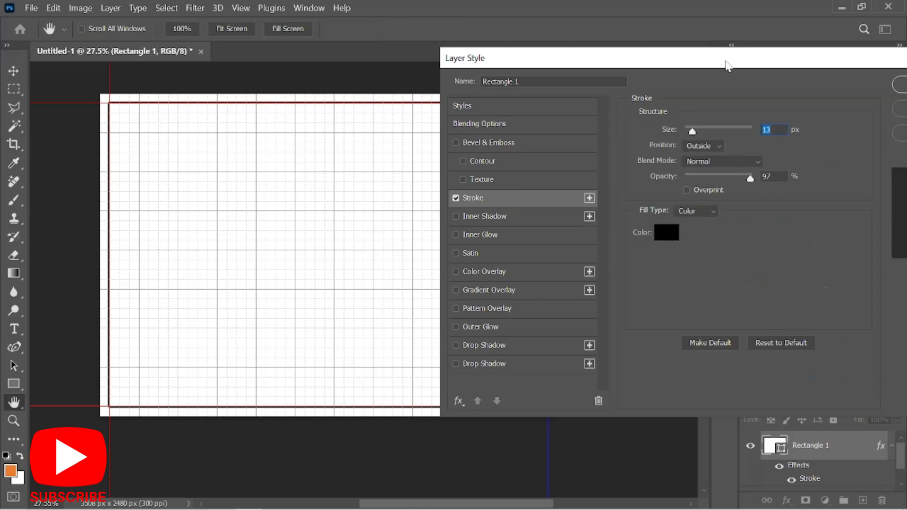
pyautogui.moveTo(725, 63)
pyautogui.mouseDown()
pyautogui.moveTo(650, 96)
pyautogui.moveTo(607, 139)
pyautogui.mouseUp()
pyautogui.click(808, 162)
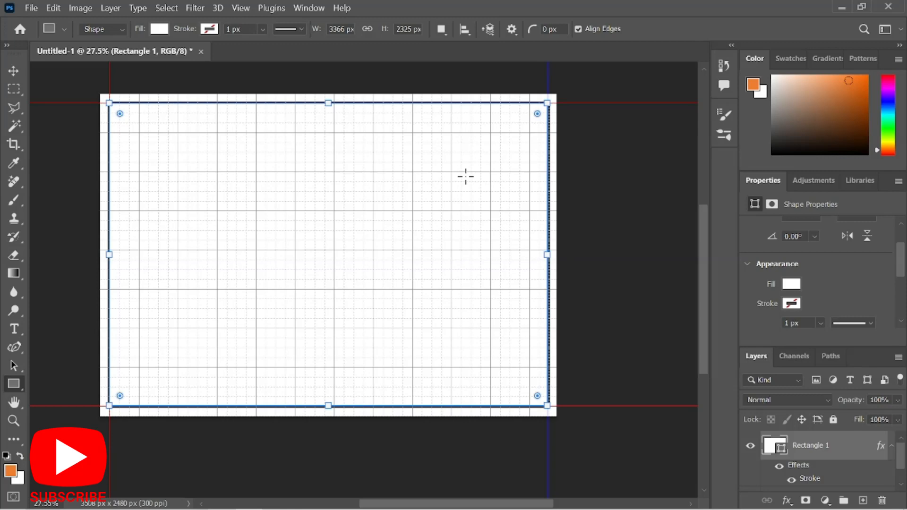
pyautogui.hotkey('ctrl', '-')
pyautogui.press('v')
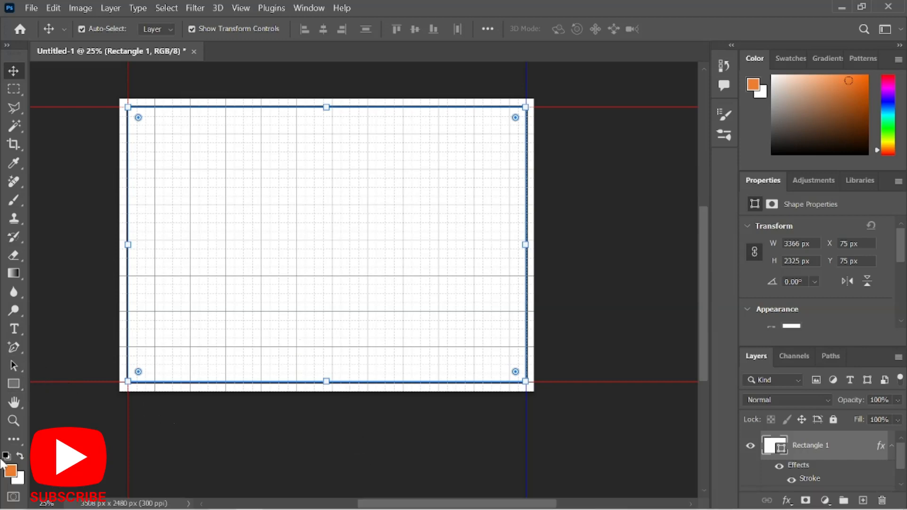
# Cancel an unwanted text box inside the frame and deselect the frame layer.
pyautogui.click(14, 329)
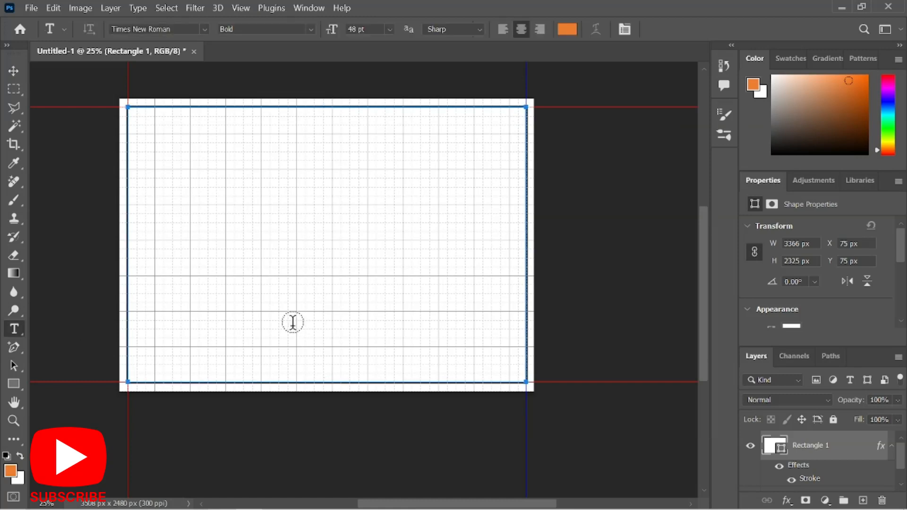
pyautogui.click(290, 239)
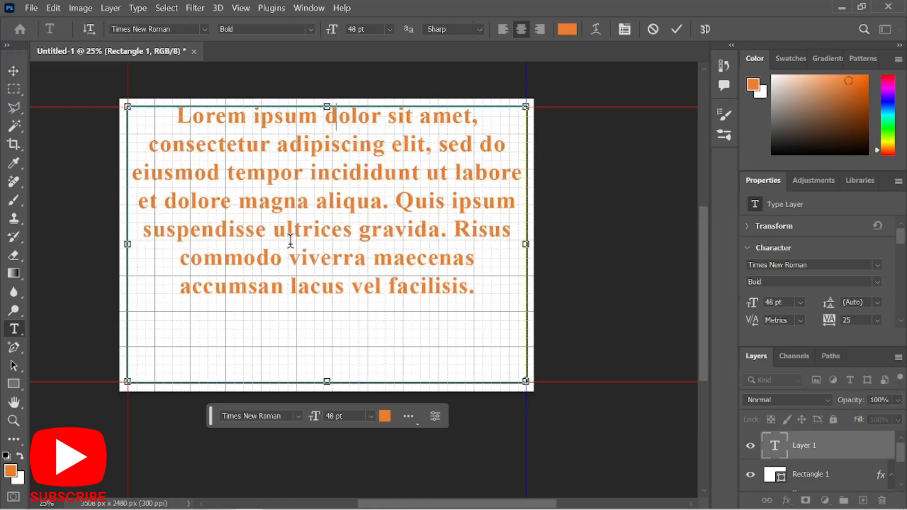
pyautogui.write('O')
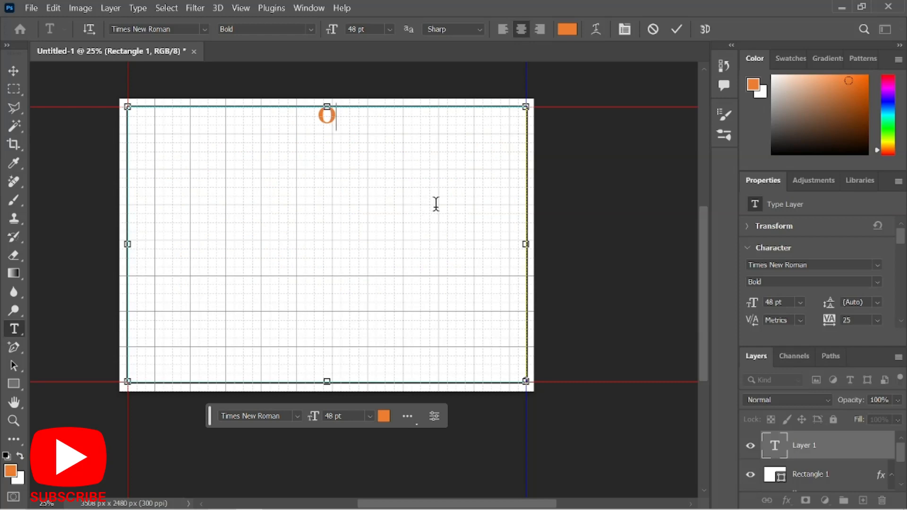
pyautogui.click(652, 30)
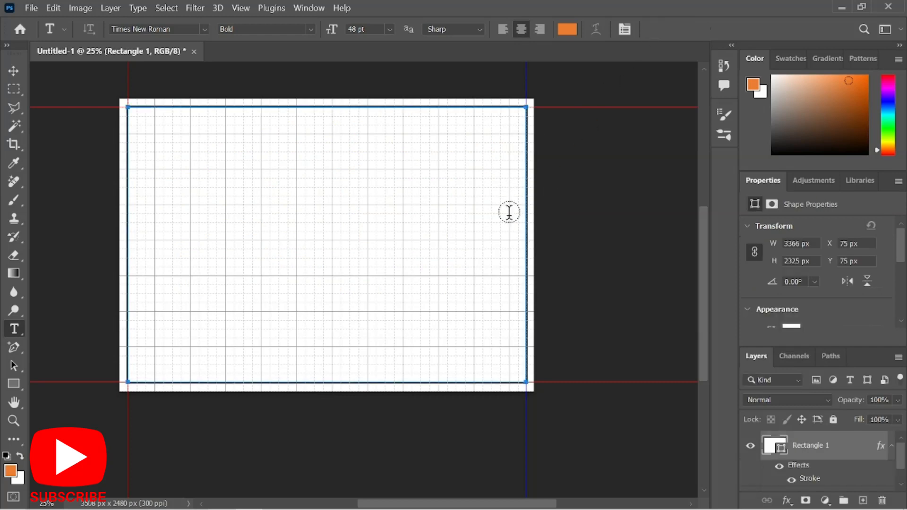
pyautogui.press('v')
pyautogui.click(612, 215)
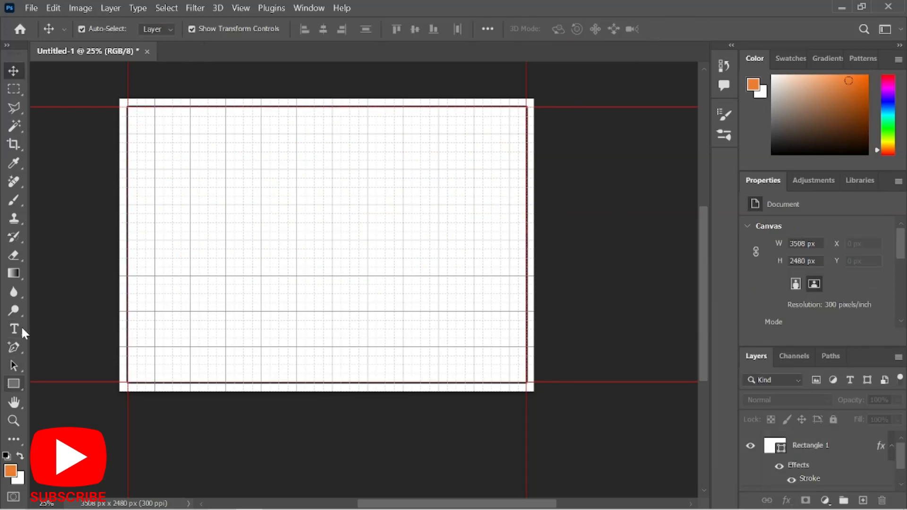
# Type the title 'ONE BEDROOM HOUSE' on the sheet's left side and commit it.
pyautogui.click(14, 329)
pyautogui.click(192, 253)
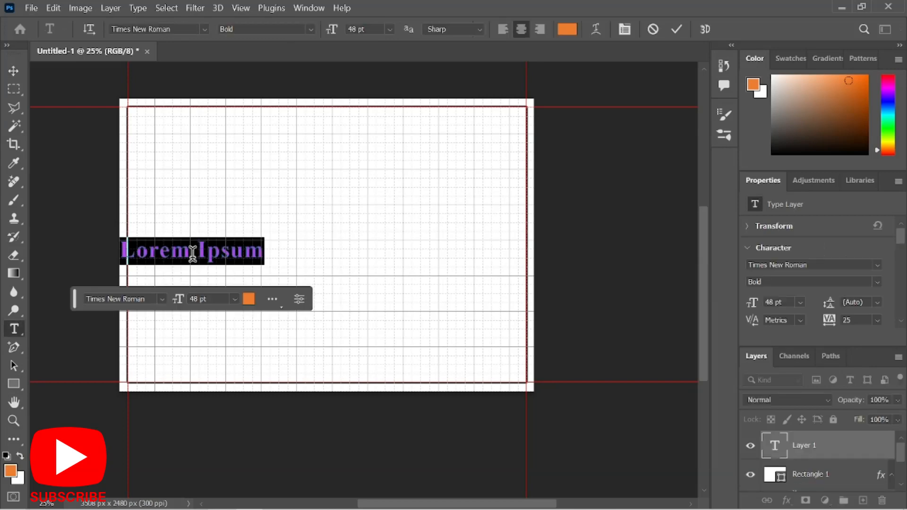
pyautogui.write('O')
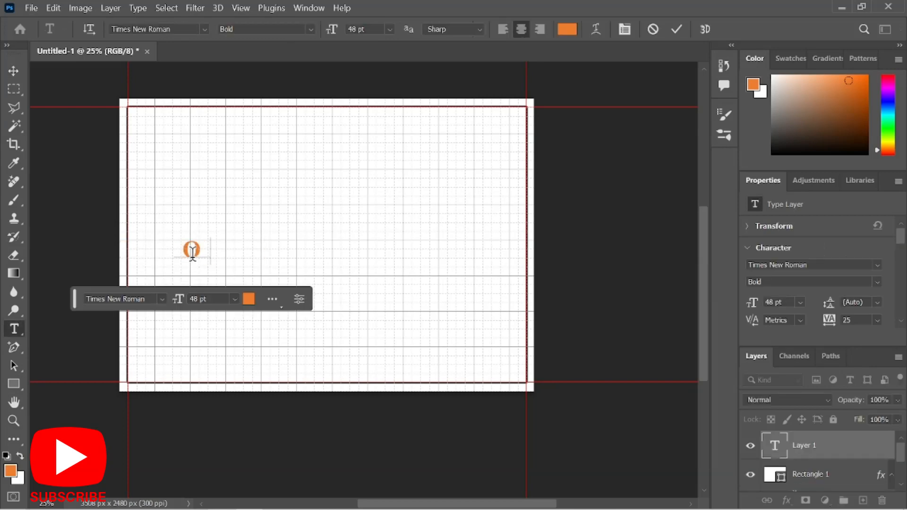
pyautogui.write('NE BE')
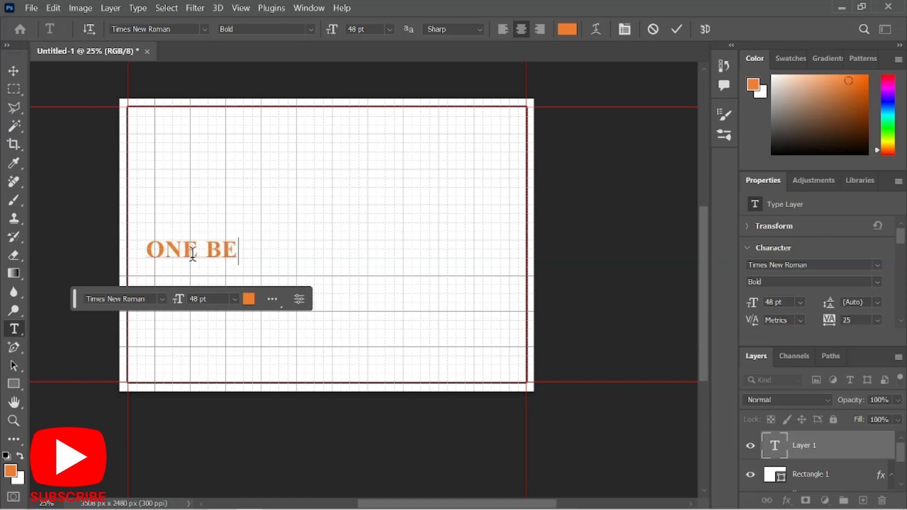
pyautogui.write('DROOM')
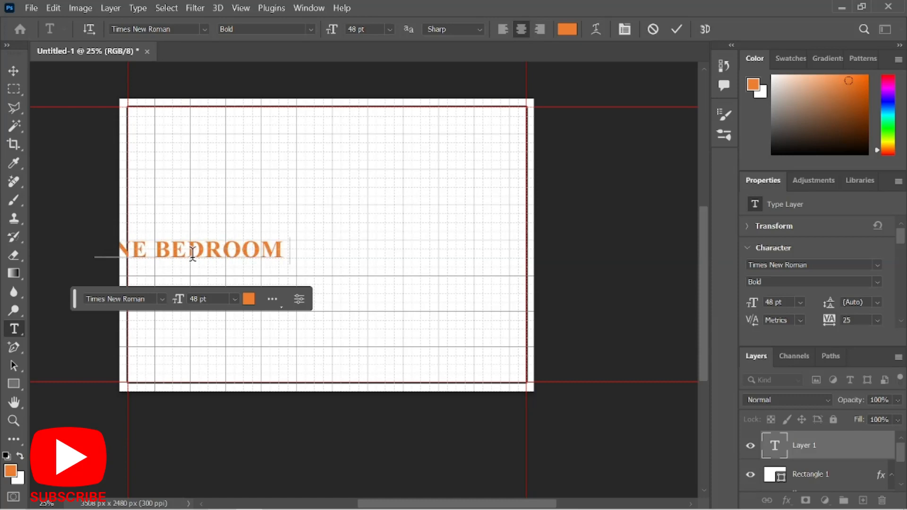
pyautogui.write(' HOUSE')
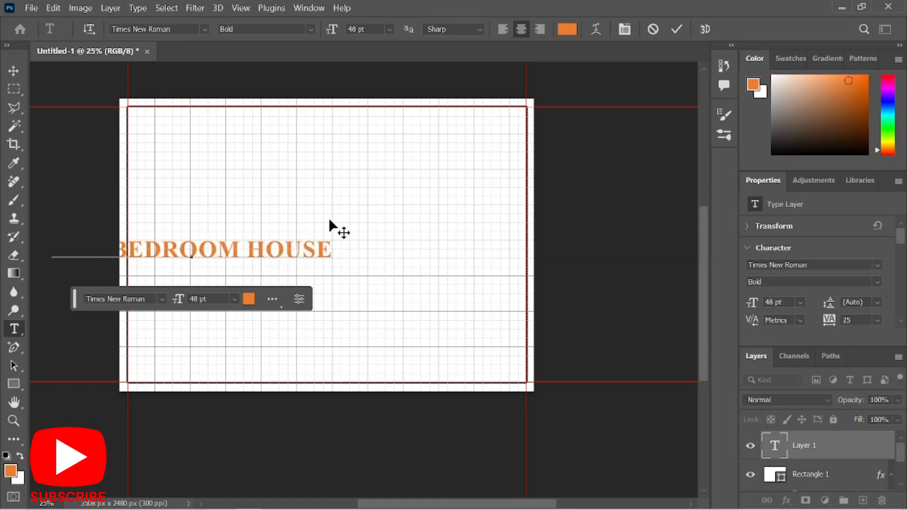
pyautogui.click(676, 28)
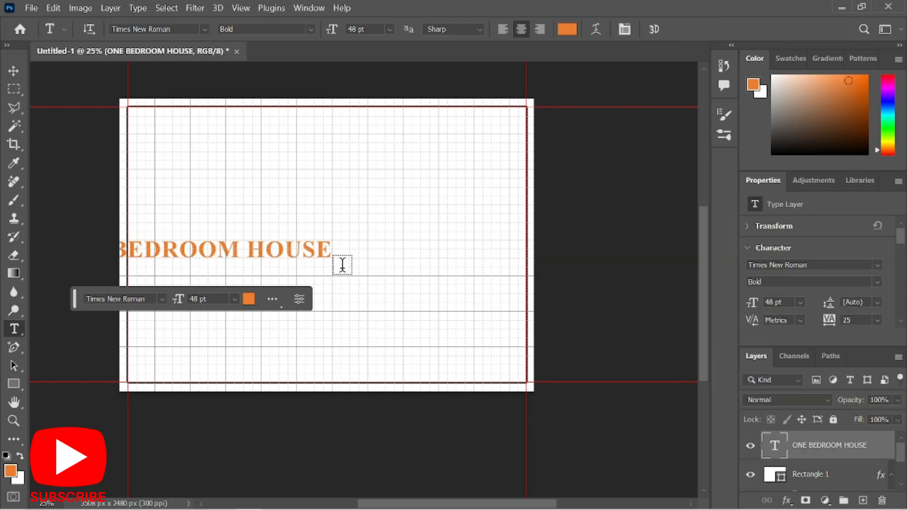
pyautogui.hotkey('ctrl', 't')
pyautogui.press('Escape')
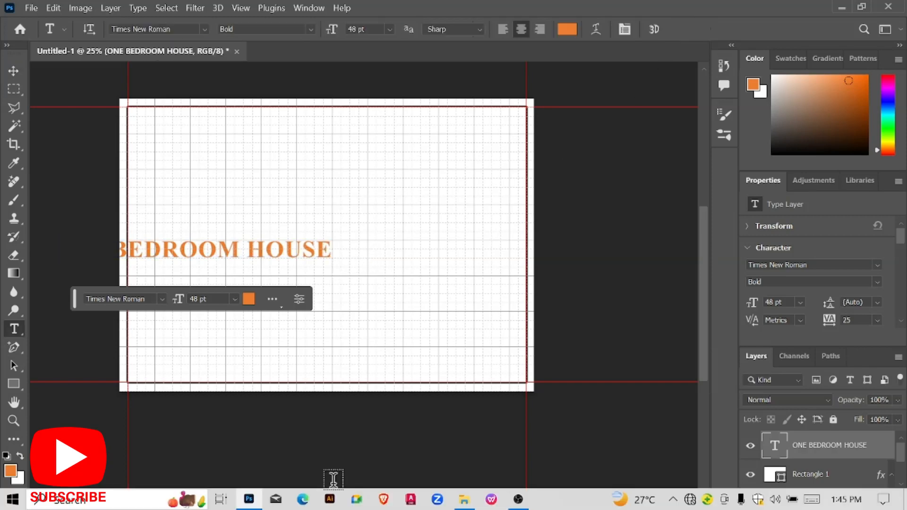
# Move the ONE BEDROOM HOUSE title up near the top-left inside the border frame.
pyautogui.press('v')
pyautogui.moveTo(259, 247); pyautogui.dragTo(312, 361)
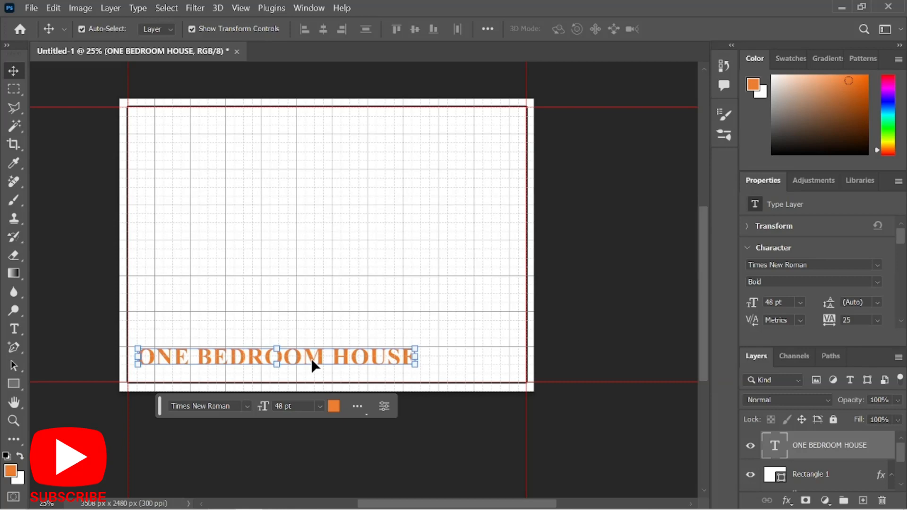
pyautogui.moveTo(312, 360); pyautogui.dragTo(344, 163)
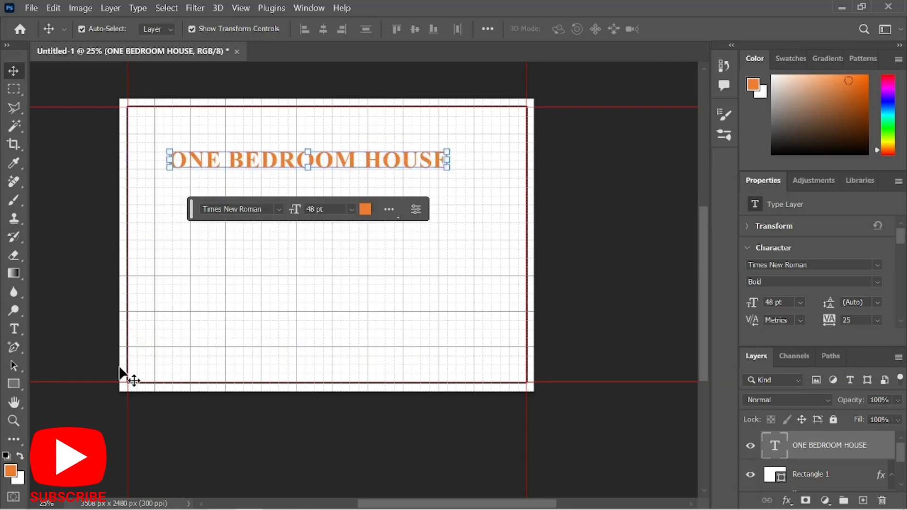
pyautogui.scroll(1, 38, 150)
pyautogui.scroll(2, 107, 203)
pyautogui.scroll(1, 89, 243)
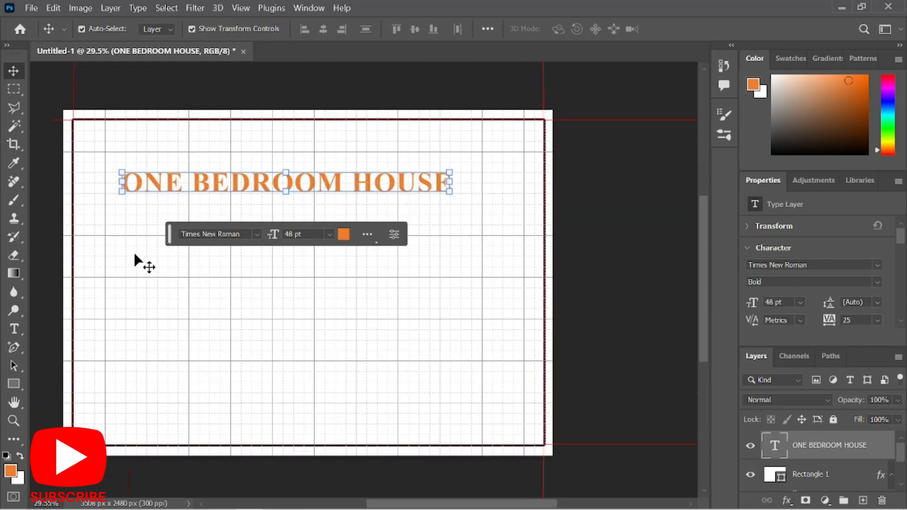
pyautogui.scroll(1, 142, 251)
pyautogui.moveTo(273, 179); pyautogui.dragTo(273, 179)
pyautogui.scroll(-1, 494, 280)
pyautogui.scroll(-1, 328, 393)
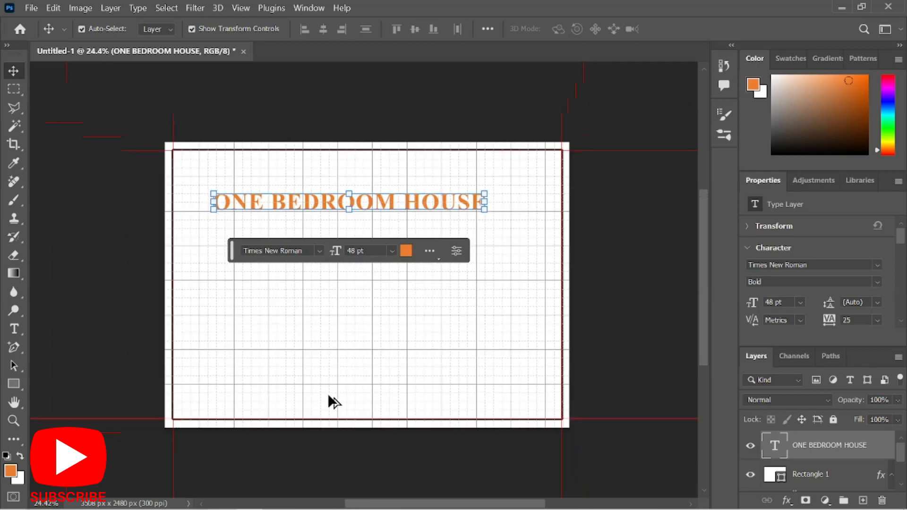
pyautogui.scroll(1, 328, 389)
pyautogui.scroll(1, 331, 350)
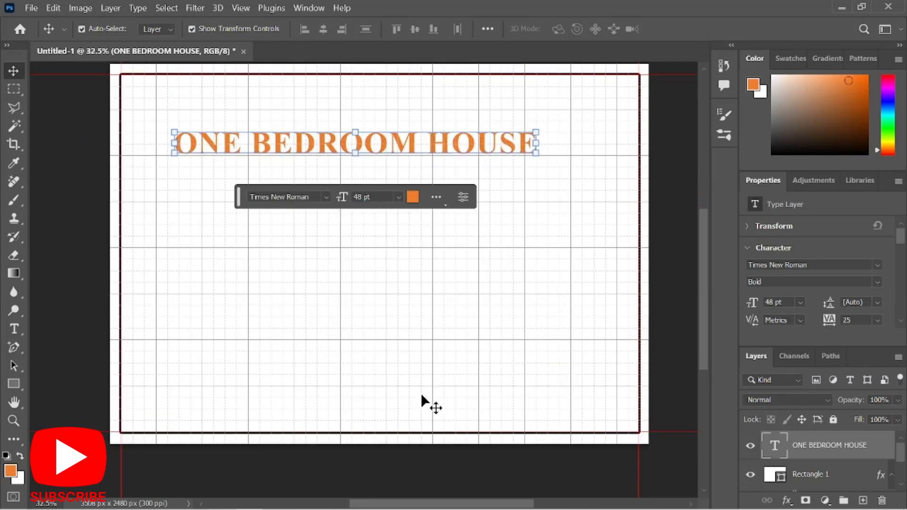
pyautogui.scroll(2, 555, 409)
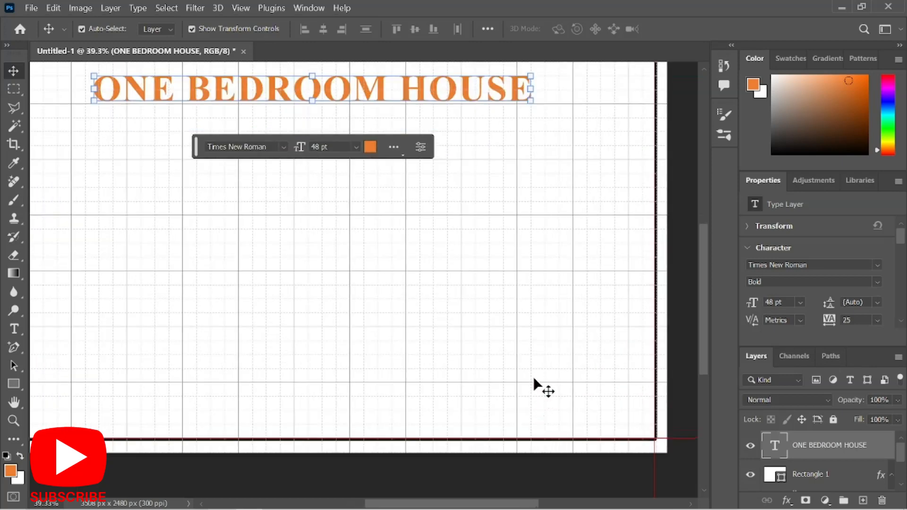
# Draw a 1243 × 375 px orange rectangle at bottom right, widened to the border's right edge.
pyautogui.click(13, 388)
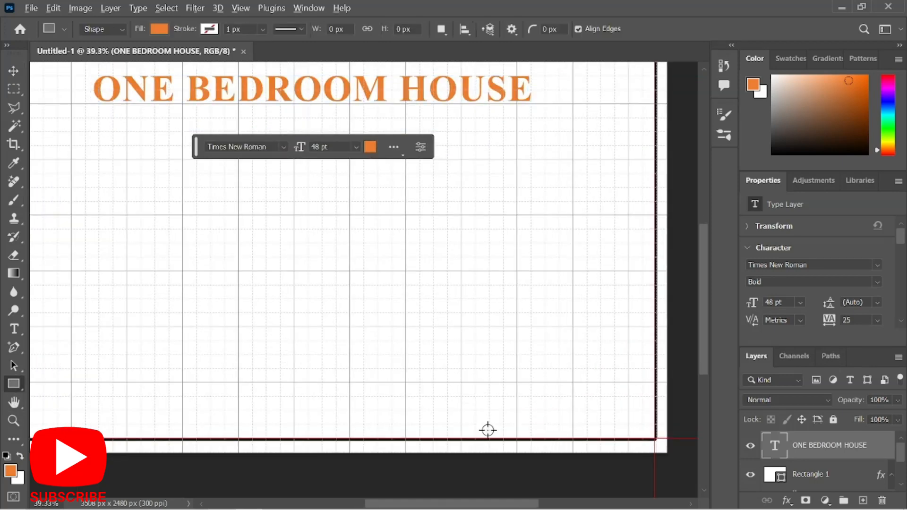
pyautogui.scroll(2, 486, 430)
pyautogui.scroll(1, 471, 400)
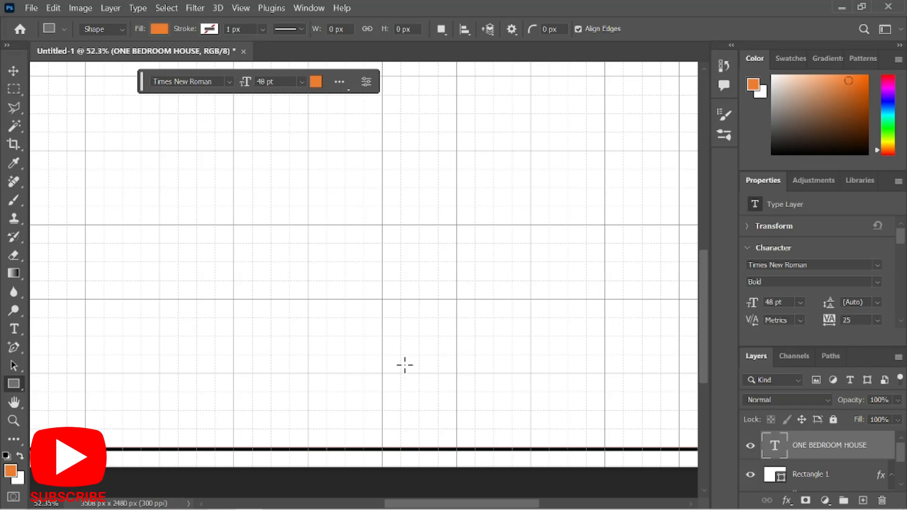
pyautogui.moveTo(401, 355); pyautogui.dragTo(628, 446)
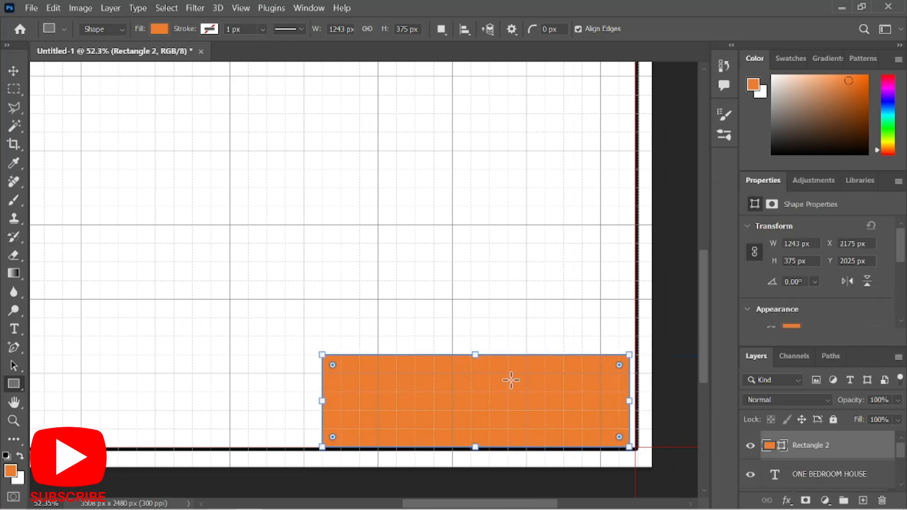
pyautogui.click(13, 71)
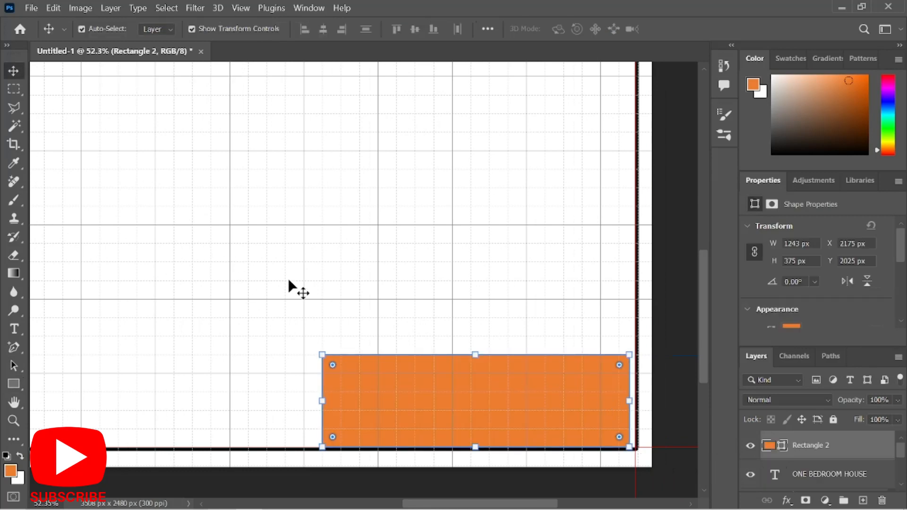
pyautogui.moveTo(625, 400); pyautogui.dragTo(636, 400)
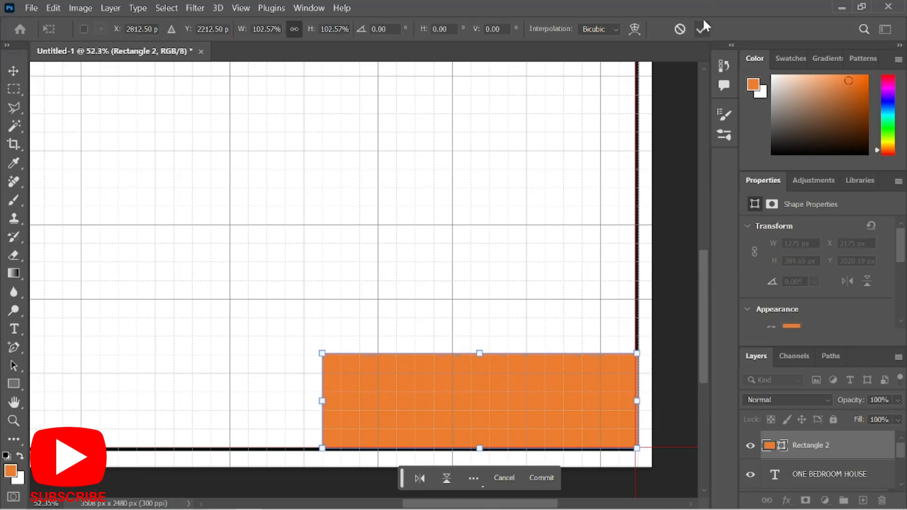
pyautogui.scroll(-4, 521, 241)
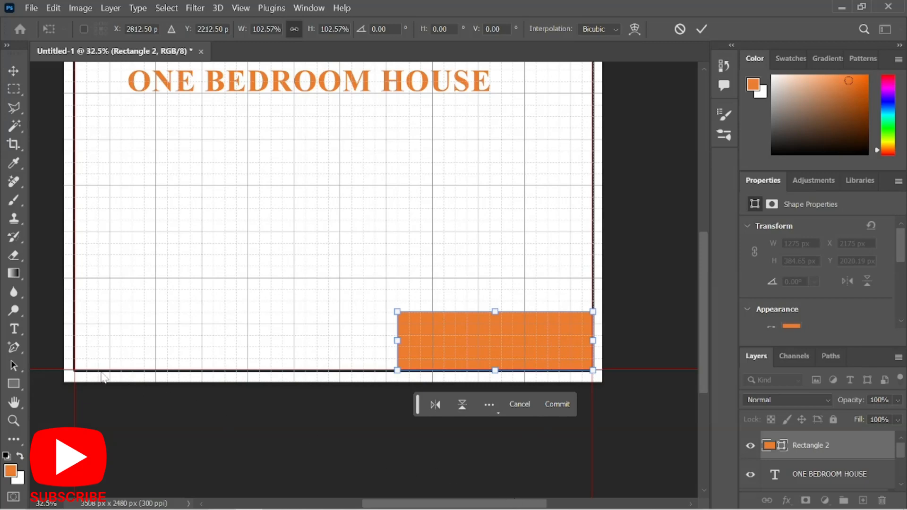
# Zoom in on the orange rectangle's corner with the anchor point tool ready.
pyautogui.click(13, 348)
pyautogui.scroll(1, 581, 327)
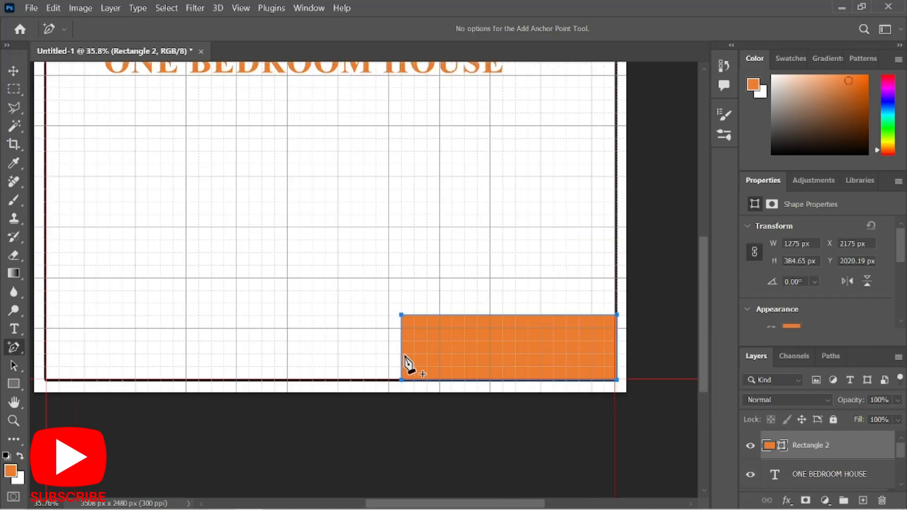
pyautogui.scroll(2, 378, 326)
pyautogui.scroll(-1, 362, 324)
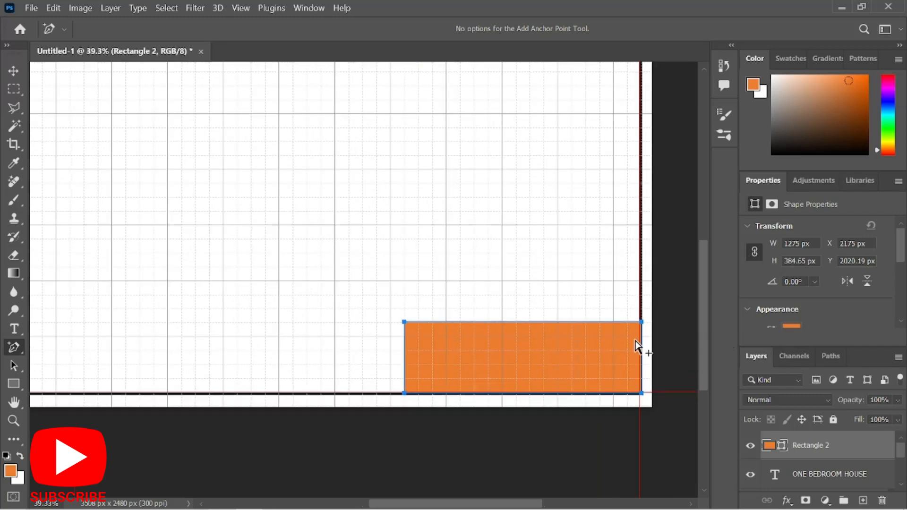
pyautogui.scroll(1, 680, 361)
pyautogui.scroll(1, 391, 326)
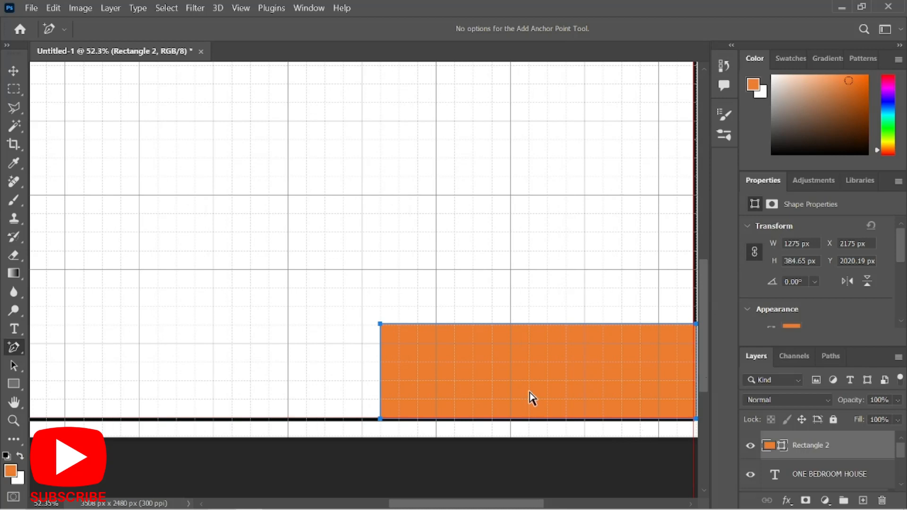
pyautogui.hscroll(4, 533, 398)
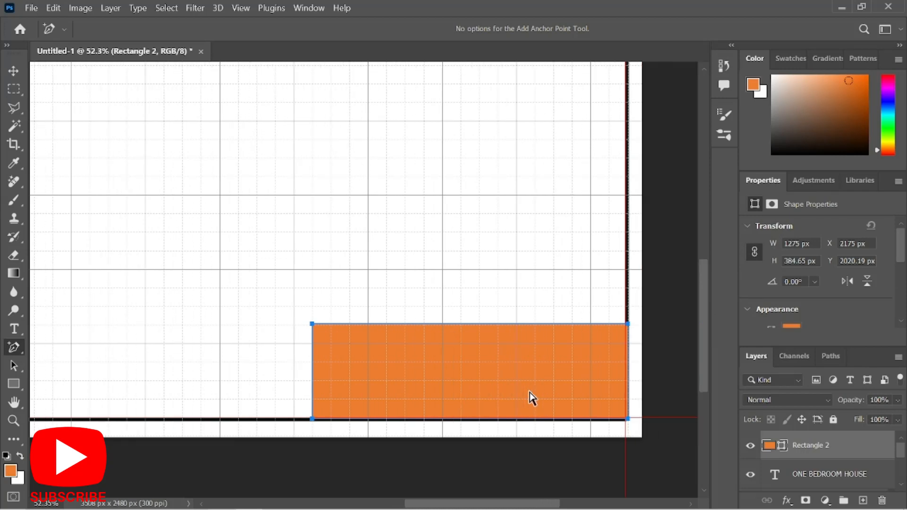
pyautogui.hscroll(3, 532, 398)
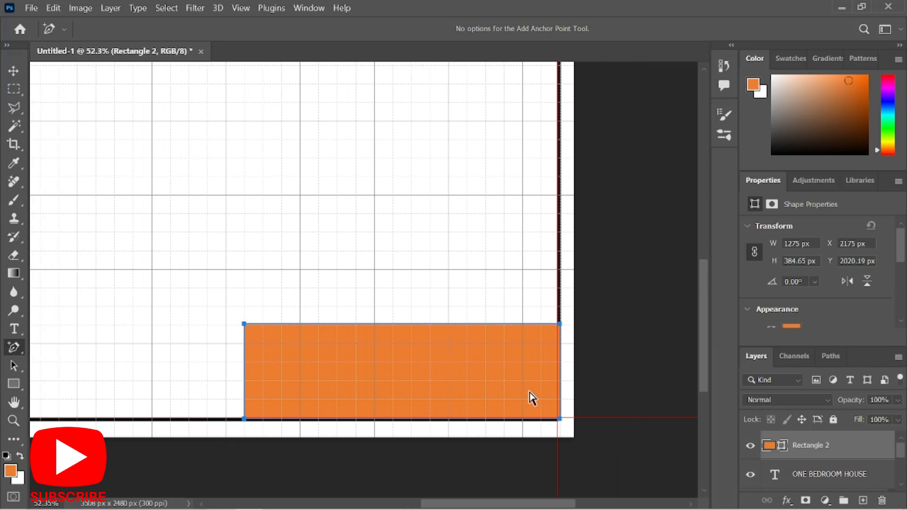
pyautogui.hscroll(-5, 502, 503)
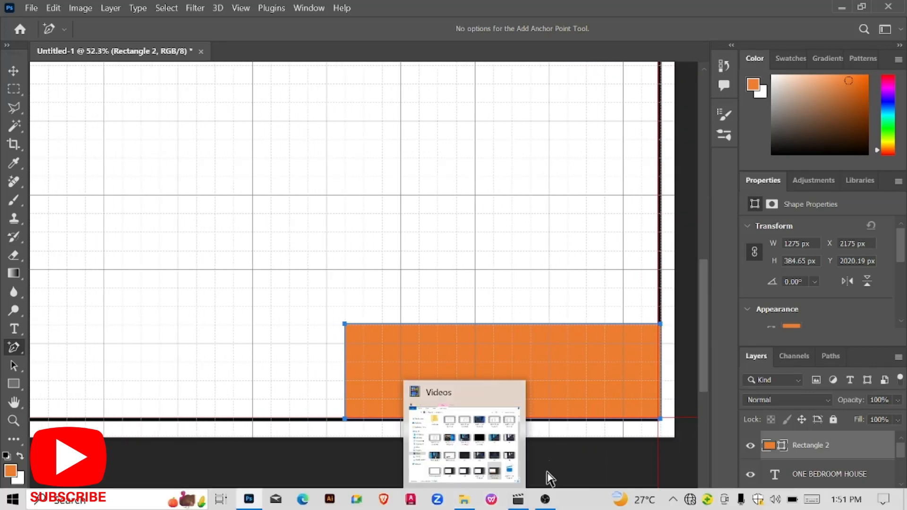
pyautogui.moveTo(524, 504)
pyautogui.mouseDown()
pyautogui.moveTo(514, 504)
pyautogui.moveTo(534, 504)
pyautogui.mouseUp()
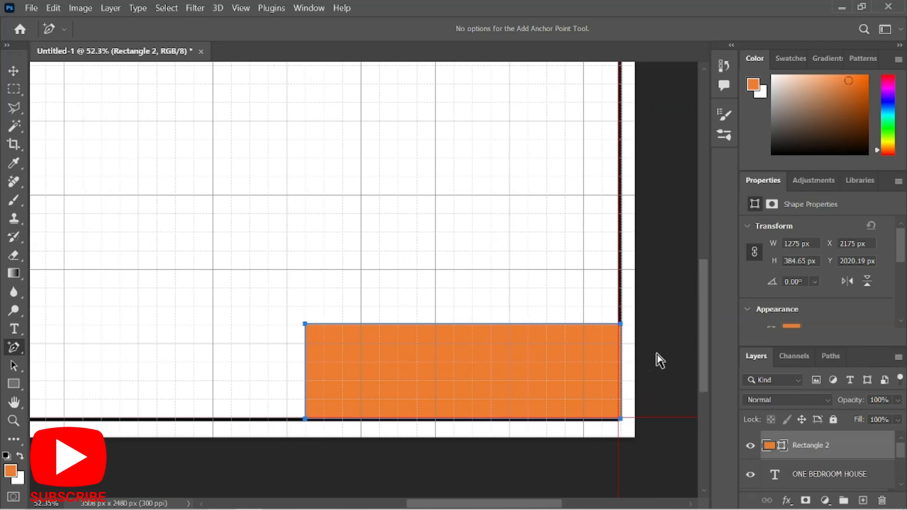
pyautogui.scroll(1, 660, 359)
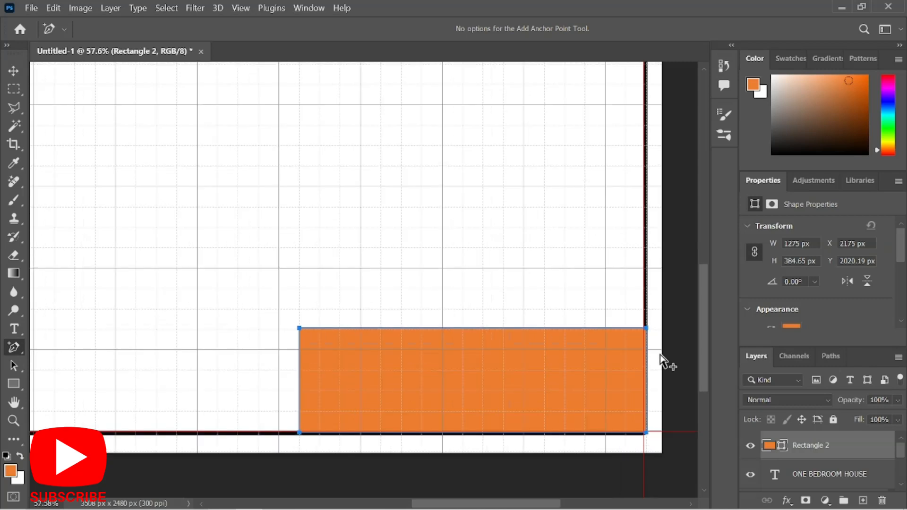
pyautogui.scroll(5, 599, 366)
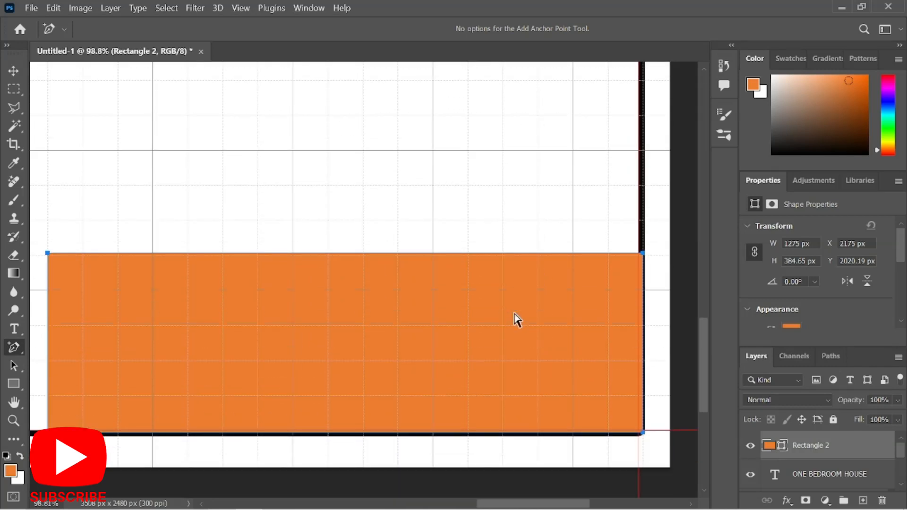
pyautogui.scroll(1, 514, 313)
pyautogui.scroll(-1, 465, 337)
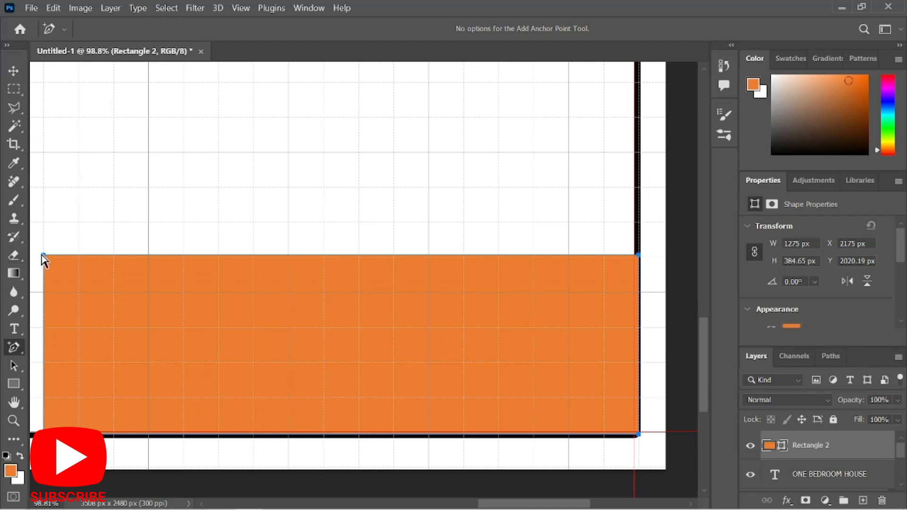
# Slide Rectangle 2's top-left corner right, converting it to a path, to slant its left edge.
pyautogui.moveTo(43, 254)
pyautogui.mouseDown()
pyautogui.moveTo(60, 262)
pyautogui.moveTo(52, 261)
pyautogui.mouseUp()
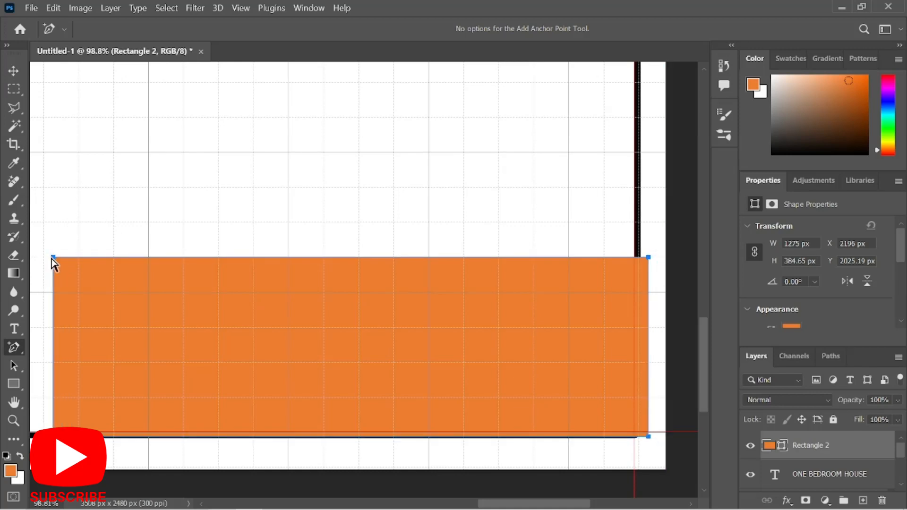
pyautogui.hotkey('ctrl', 'z')
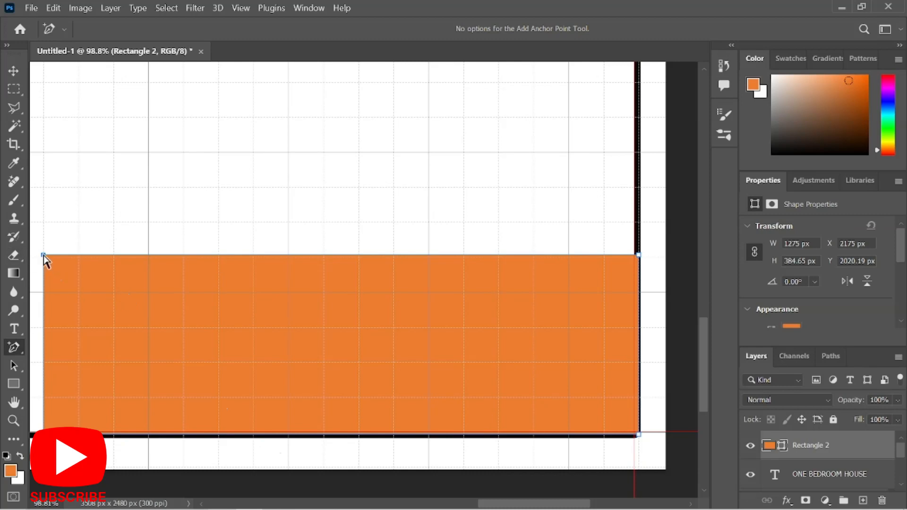
pyautogui.moveTo(43, 255); pyautogui.dragTo(183, 257)
pyautogui.click(461, 212)
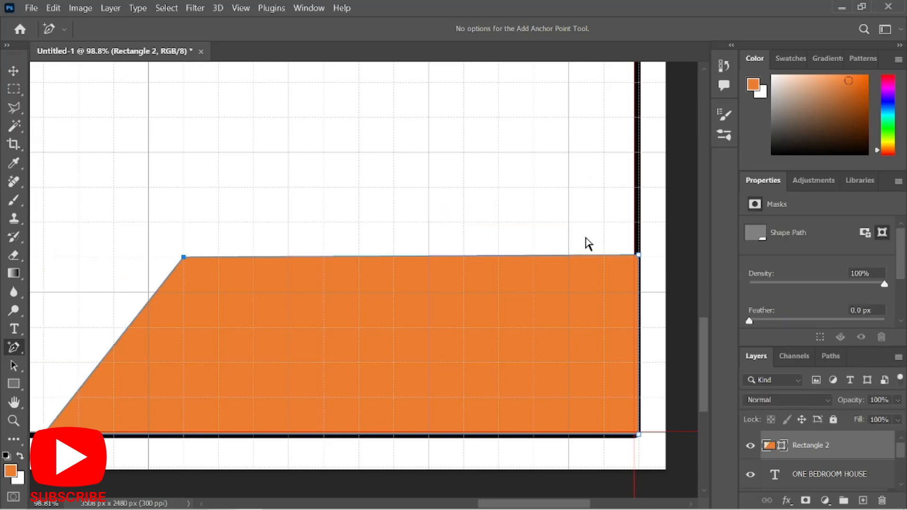
pyautogui.scroll(-5, 588, 243)
pyautogui.scroll(3, 585, 239)
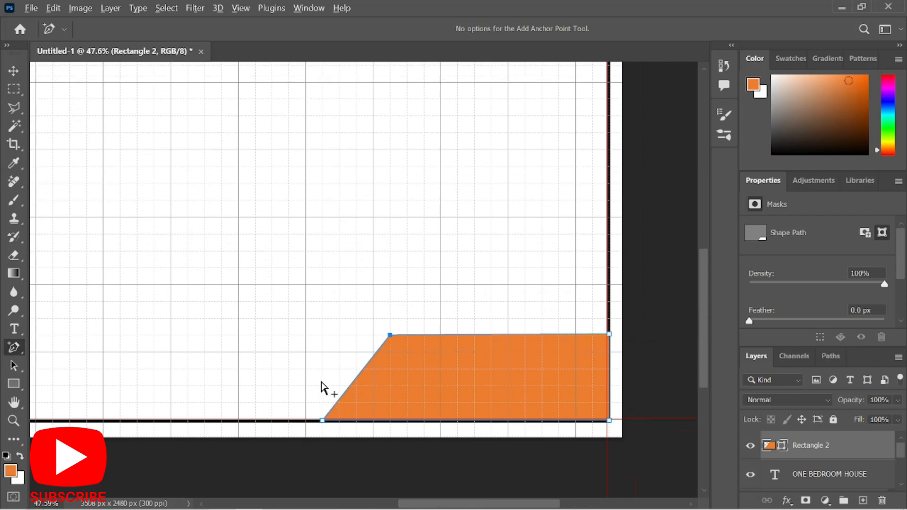
pyautogui.scroll(1, 350, 387)
pyautogui.scroll(2, 402, 396)
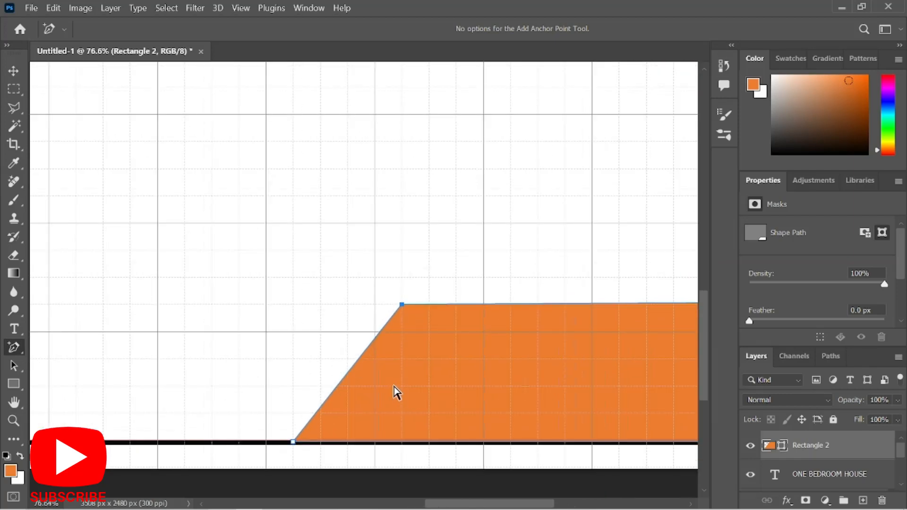
pyautogui.scroll(-2, 388, 387)
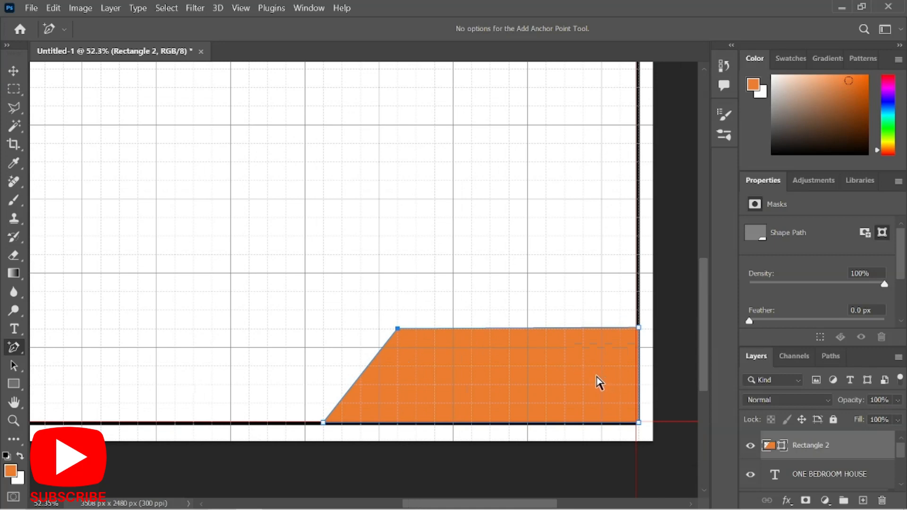
pyautogui.press('Left')
pyautogui.press('Left')
pyautogui.press('Left')
pyautogui.press('Left')
pyautogui.press('Left')
pyautogui.press('Left')
pyautogui.press('Left')
pyautogui.press('Left')
pyautogui.press('Left')
pyautogui.press('Right')
pyautogui.press('Right')
pyautogui.press('Right')
pyautogui.press('Right')
pyautogui.press('Right')
pyautogui.press('Right')
pyautogui.press('Right')
pyautogui.press('Right')
pyautogui.press('Right')
pyautogui.press('Right')
pyautogui.press('Right')
pyautogui.press('Right')
pyautogui.press('Right')
pyautogui.press('Right')
pyautogui.press('Right')
pyautogui.press('Right')
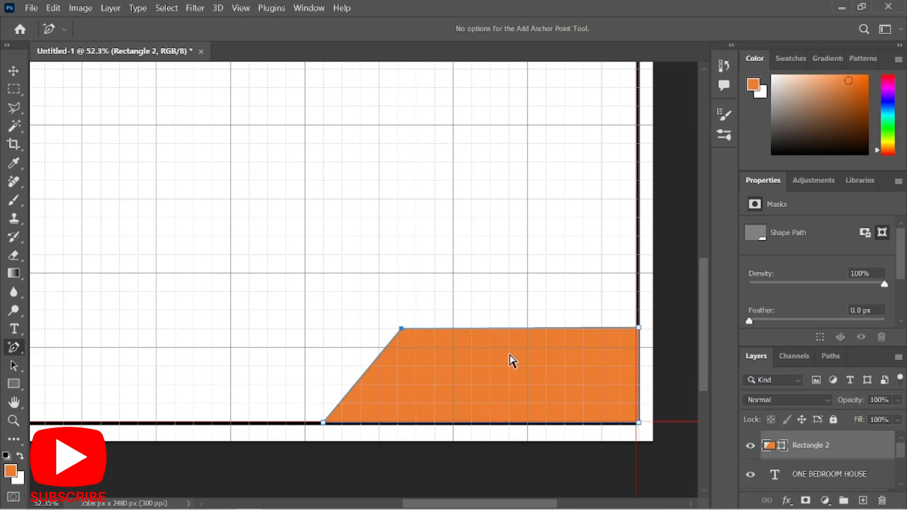
# Select the orange trapezoid layer, Rectangle 2, with the Move tool.
pyautogui.press('v')
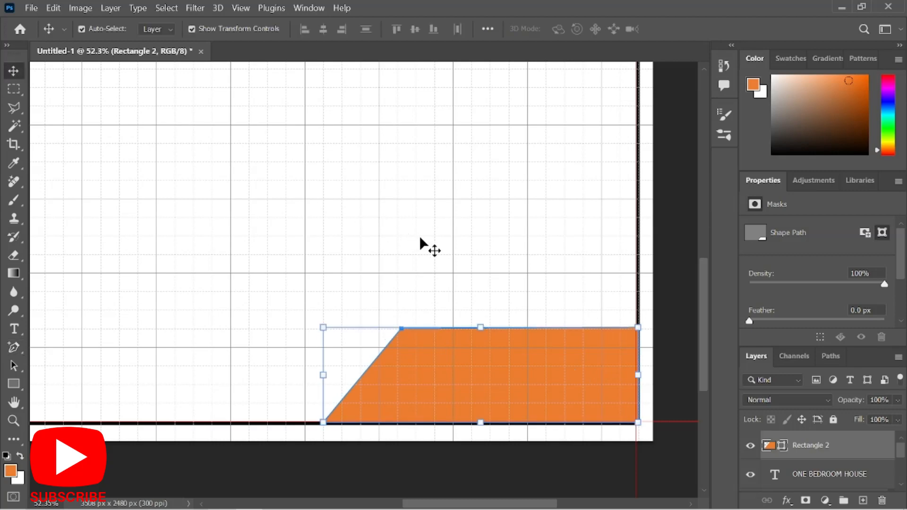
pyautogui.click(421, 238)
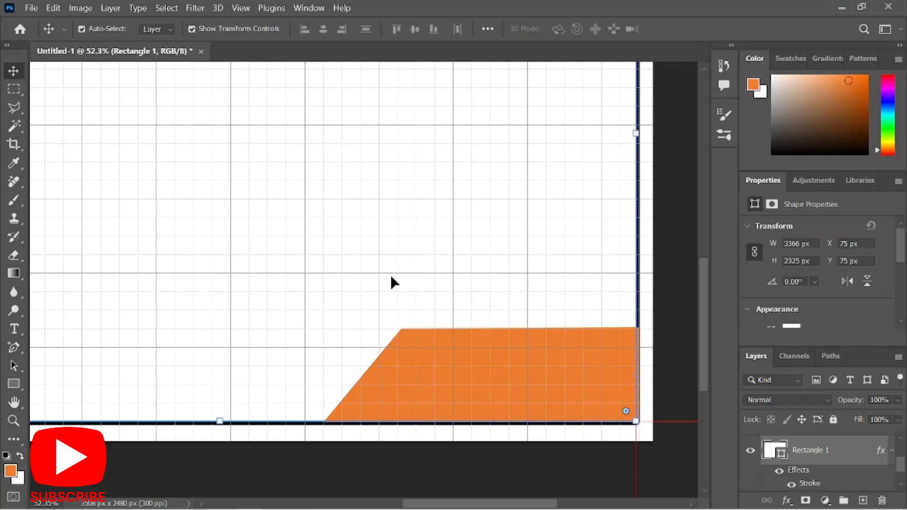
pyautogui.click(500, 369)
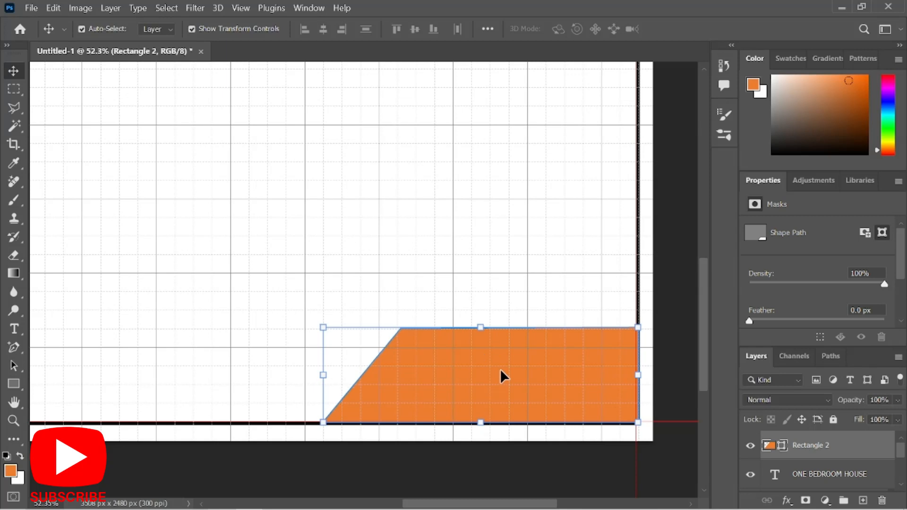
pyautogui.press('Left')
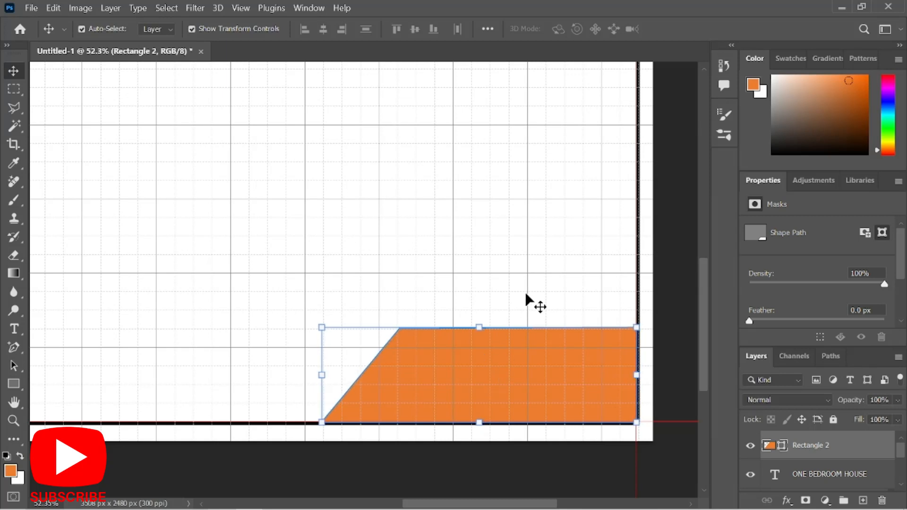
pyautogui.click(526, 294)
pyautogui.scroll(-4, 431, 381)
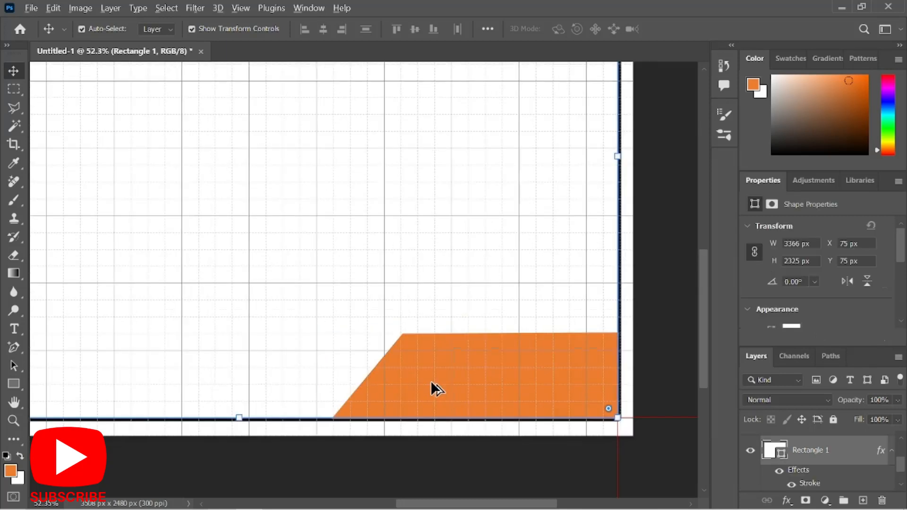
pyautogui.scroll(2, 425, 370)
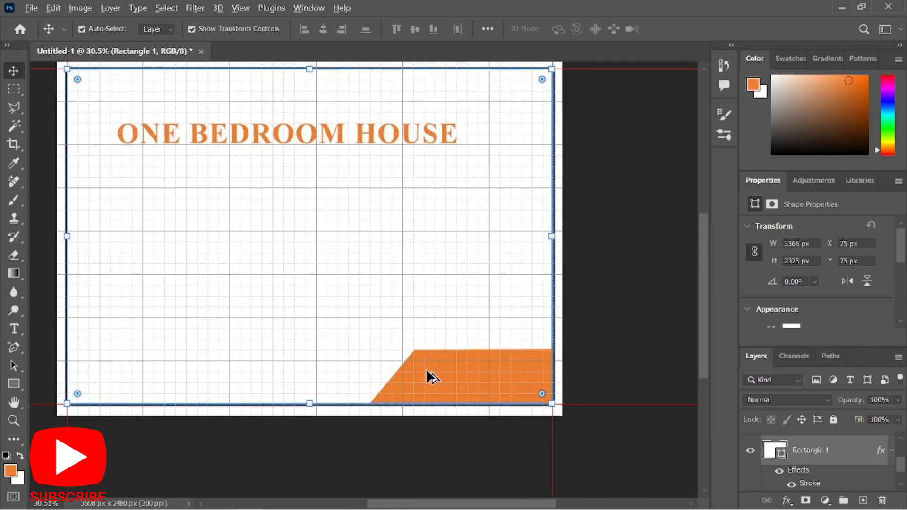
pyautogui.click(14, 384)
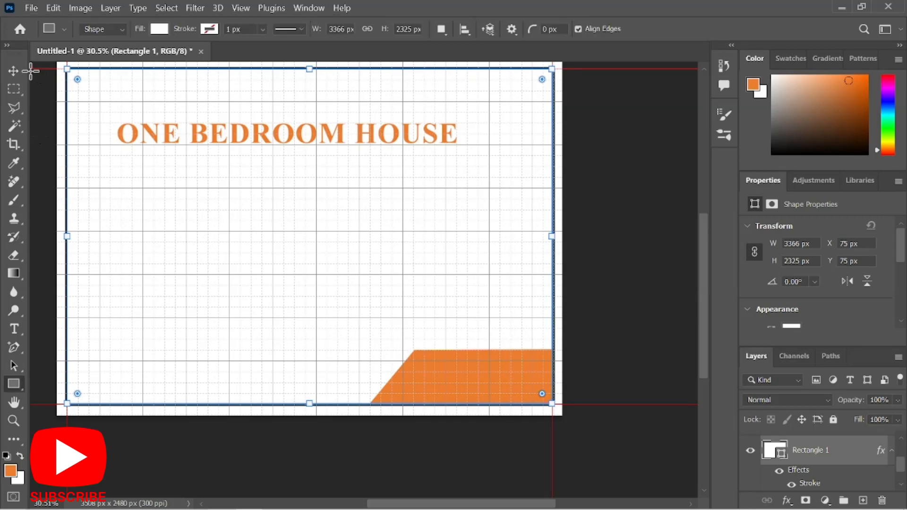
pyautogui.press('v')
pyautogui.click(440, 366)
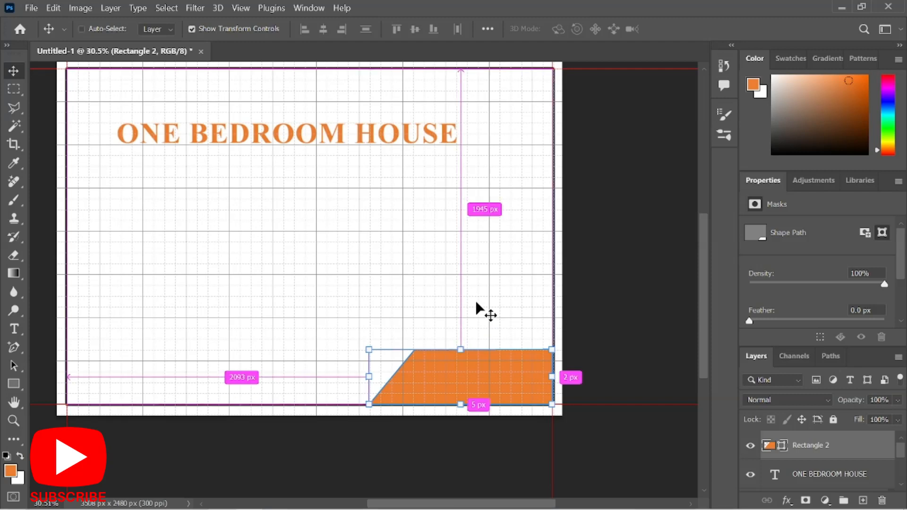
# Duplicate the trapezoid and slide the copy left, flush with the bottom border.
pyautogui.hotkey('ctrl', 'j')
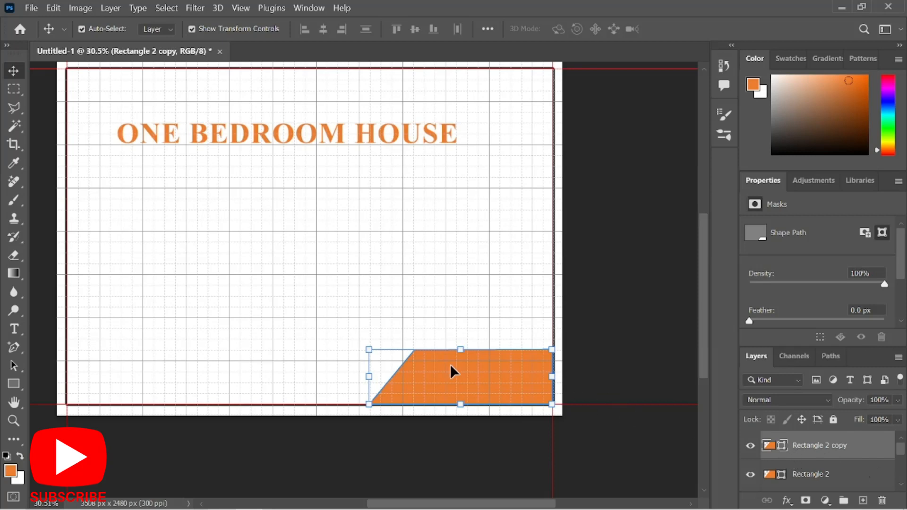
pyautogui.moveTo(448, 377); pyautogui.dragTo(264, 381)
pyautogui.moveTo(249, 381); pyautogui.dragTo(246, 378)
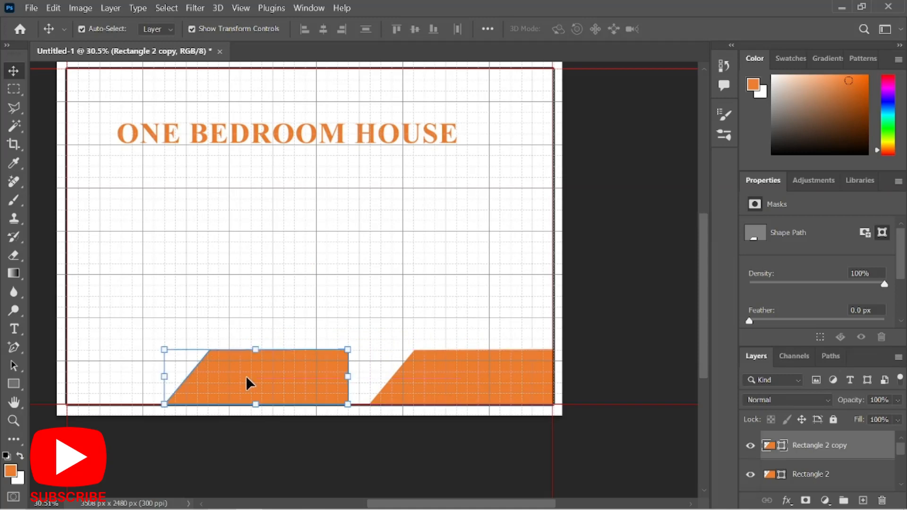
pyautogui.click(15, 349)
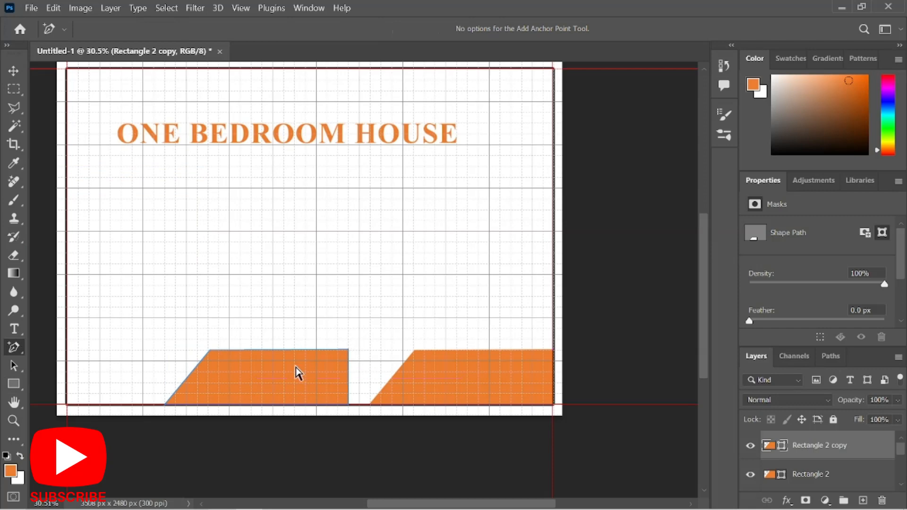
# Narrow the copy into a thin stripe by dragging its right-side corner points left.
pyautogui.scroll(3, 297, 373)
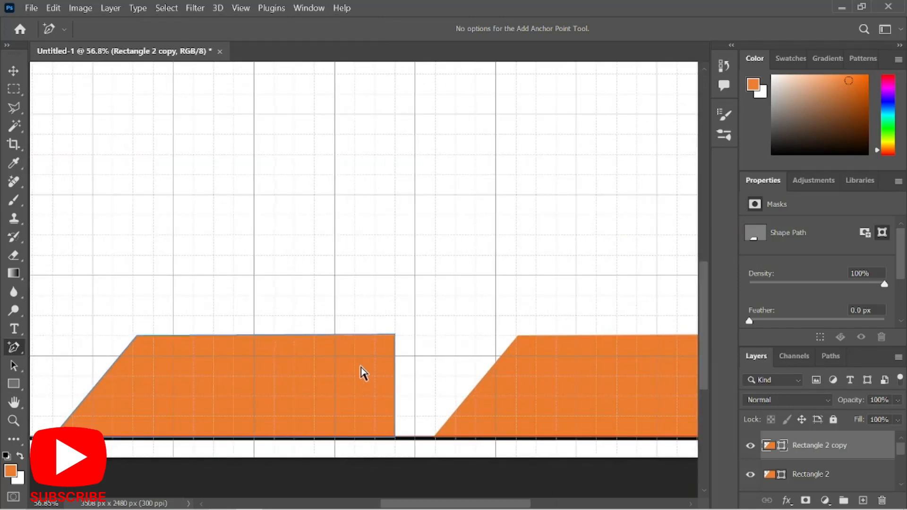
pyautogui.click(361, 367)
pyautogui.click(395, 335)
pyautogui.rightClick(18, 347)
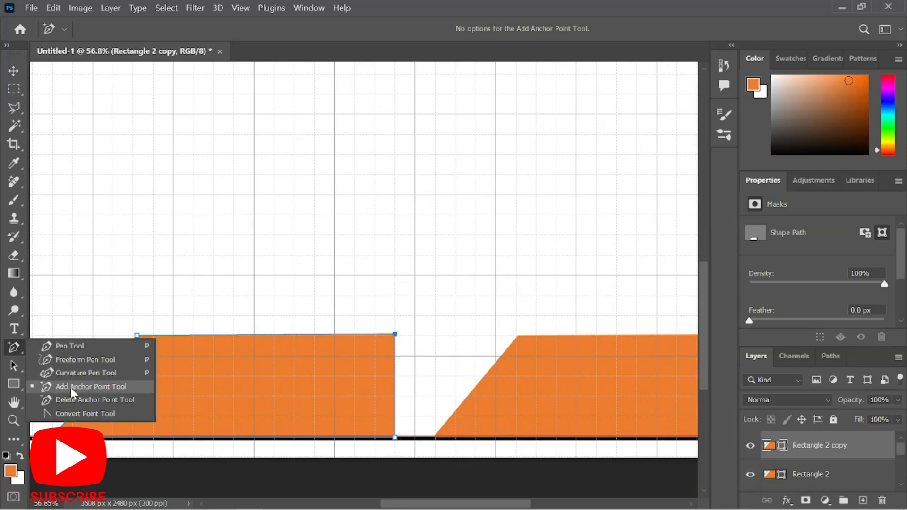
pyautogui.click(110, 386)
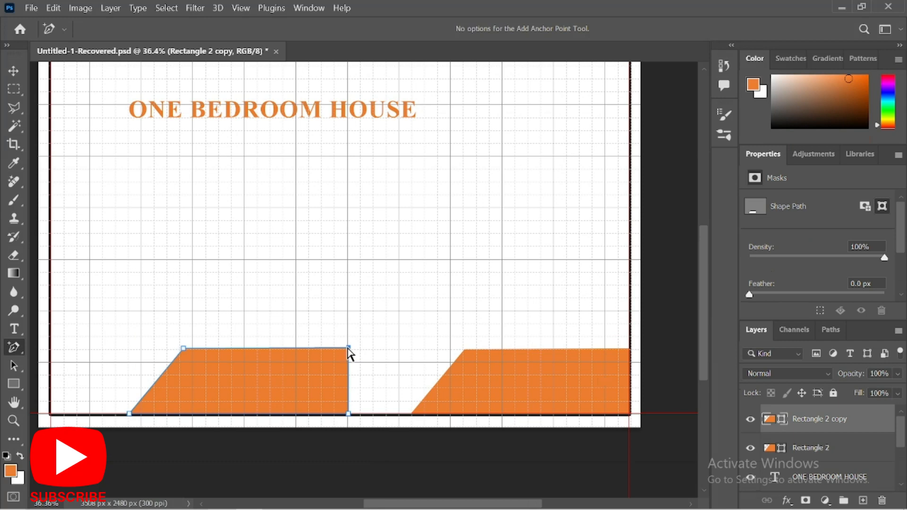
pyautogui.moveTo(348, 349); pyautogui.dragTo(310, 348)
pyautogui.moveTo(204, 349); pyautogui.dragTo(192, 350)
pyautogui.click(350, 414)
pyautogui.moveTo(350, 414); pyautogui.dragTo(144, 416)
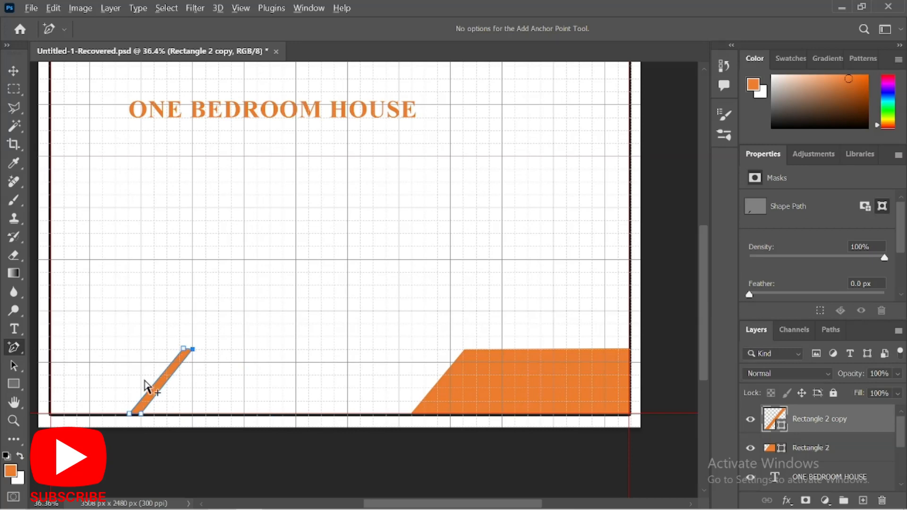
# Pull the stripe's top corner right and place it beside the trapezoid's slanted edge.
pyautogui.scroll(2, 145, 384)
pyautogui.scroll(3, 219, 332)
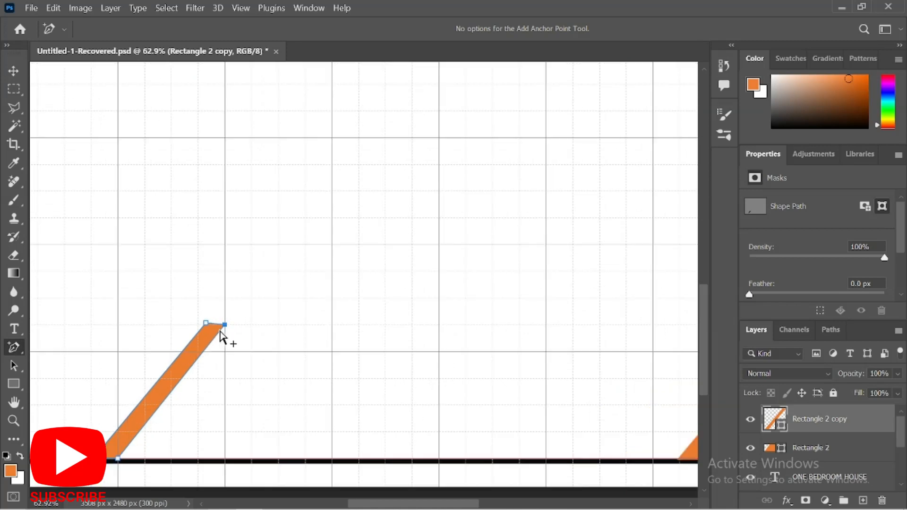
pyautogui.scroll(1, 229, 321)
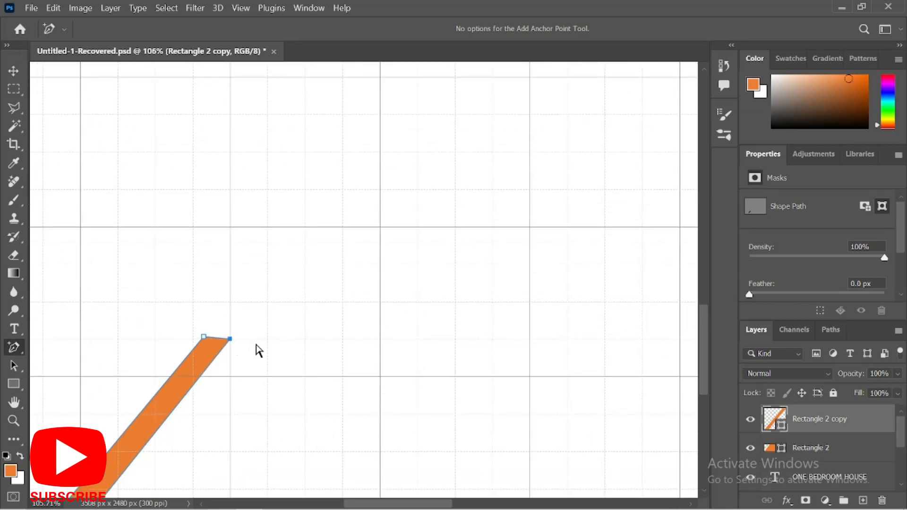
pyautogui.moveTo(230, 339)
pyautogui.mouseDown()
pyautogui.moveTo(248, 342)
pyautogui.moveTo(239, 339)
pyautogui.mouseUp()
pyautogui.scroll(-3, 263, 243)
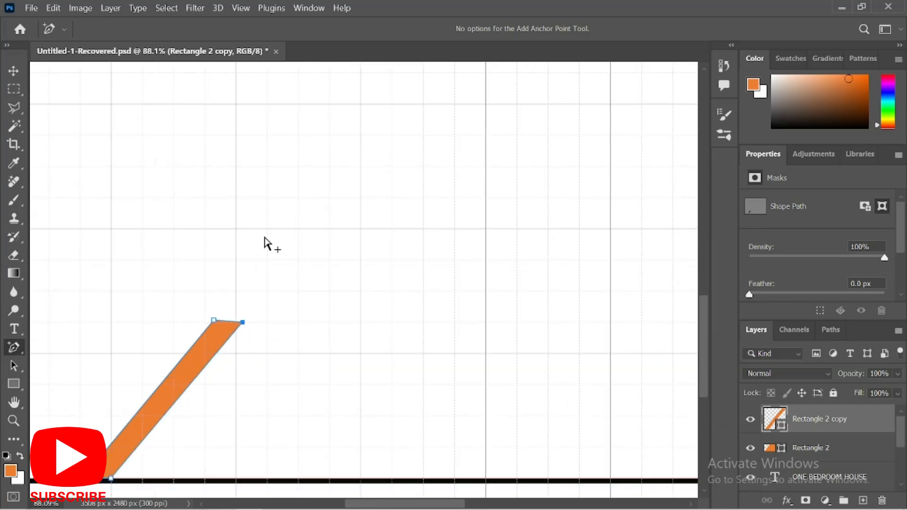
pyautogui.scroll(-2, 258, 264)
pyautogui.scroll(-5, 249, 289)
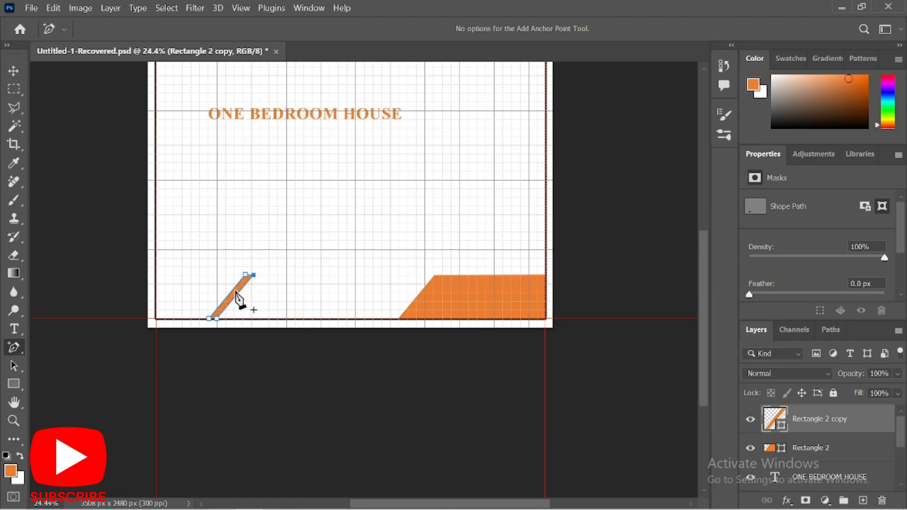
pyautogui.press('v')
pyautogui.moveTo(236, 296); pyautogui.dragTo(405, 296)
# Draw a 2100 px orange bar from the left border to the stripe, lower it and thin it to 44 px.
pyautogui.click(486, 376)
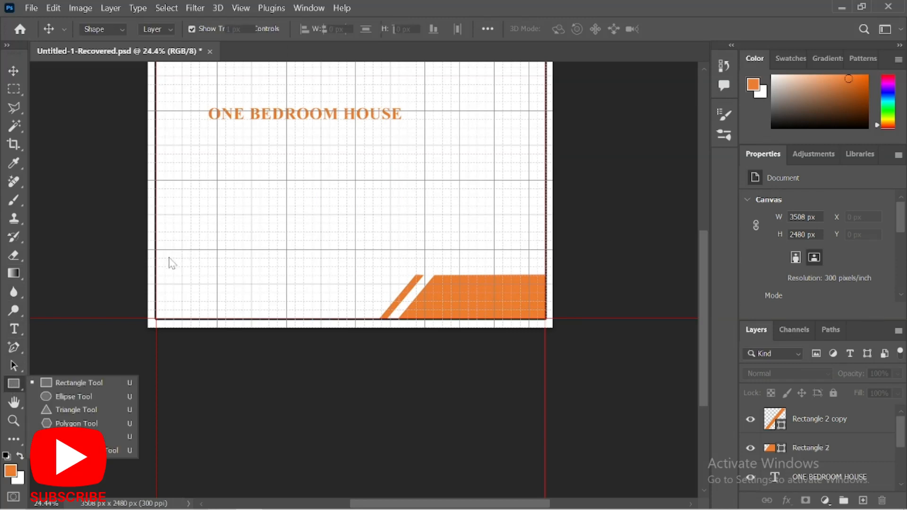
pyautogui.moveTo(164, 267); pyautogui.dragTo(410, 273)
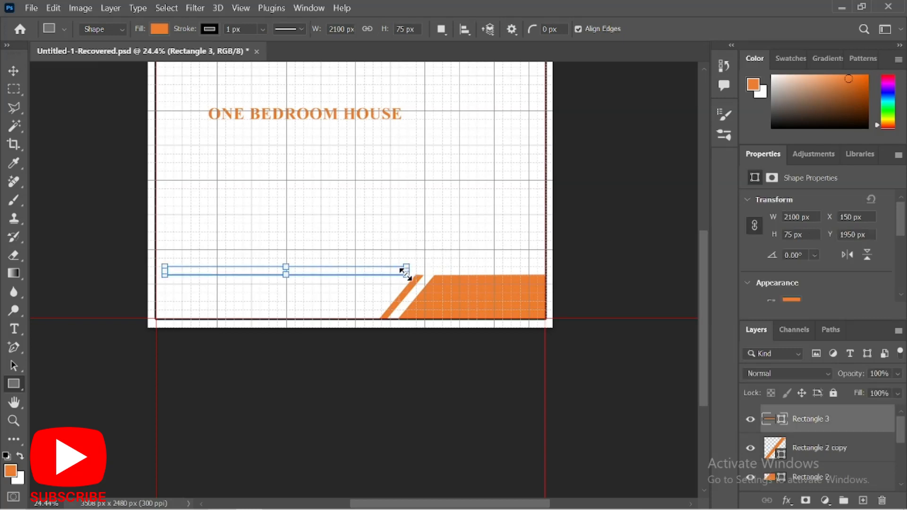
pyautogui.press('v')
pyautogui.scroll(3, 342, 270)
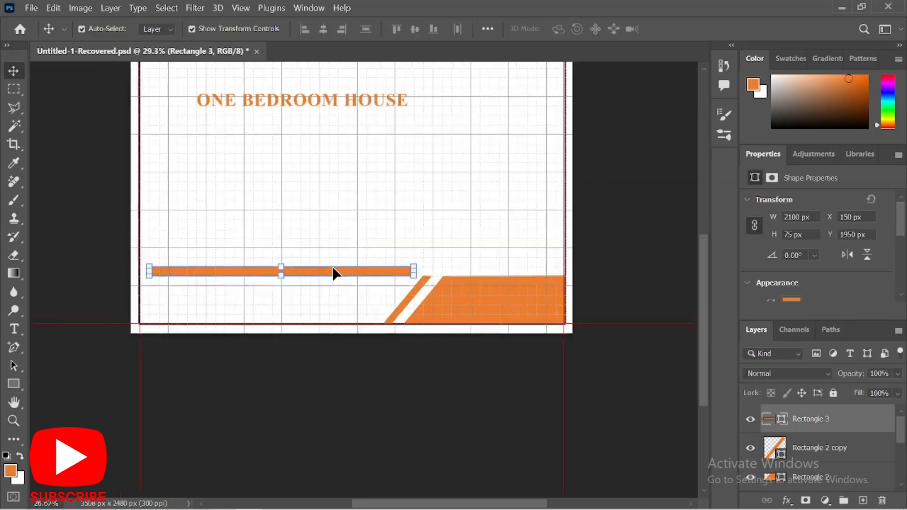
pyautogui.moveTo(326, 278); pyautogui.dragTo(324, 290)
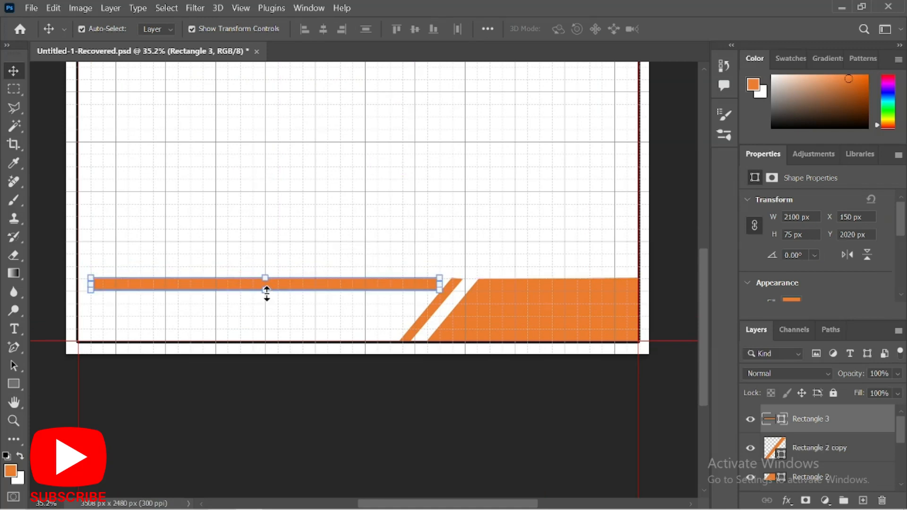
pyautogui.moveTo(266, 292); pyautogui.dragTo(264, 284)
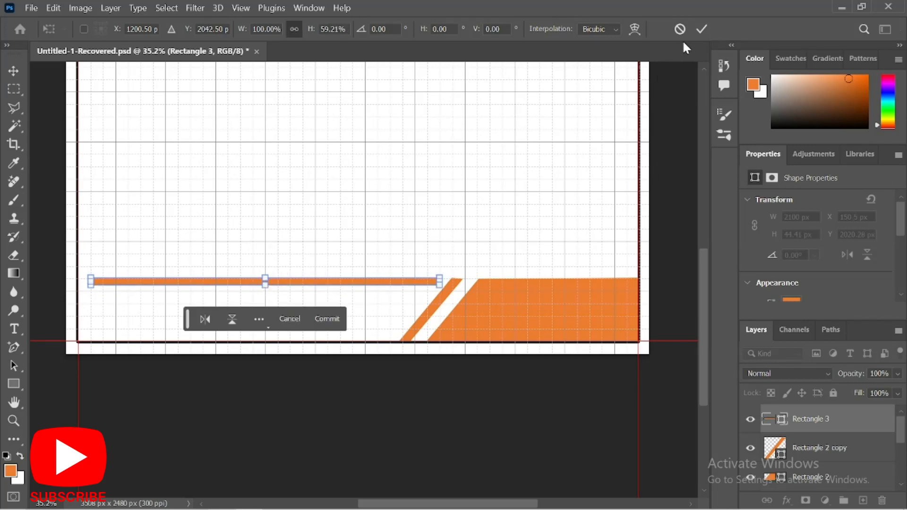
pyautogui.click(702, 30)
# Fill the trapezoid and the slanted stripe with black (000000).
pyautogui.click(514, 305)
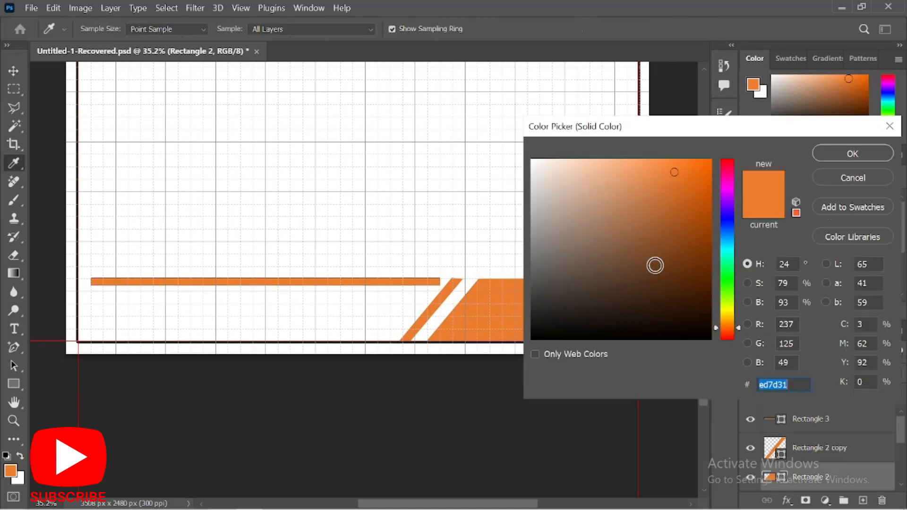
pyautogui.moveTo(585, 308); pyautogui.dragTo(499, 381)
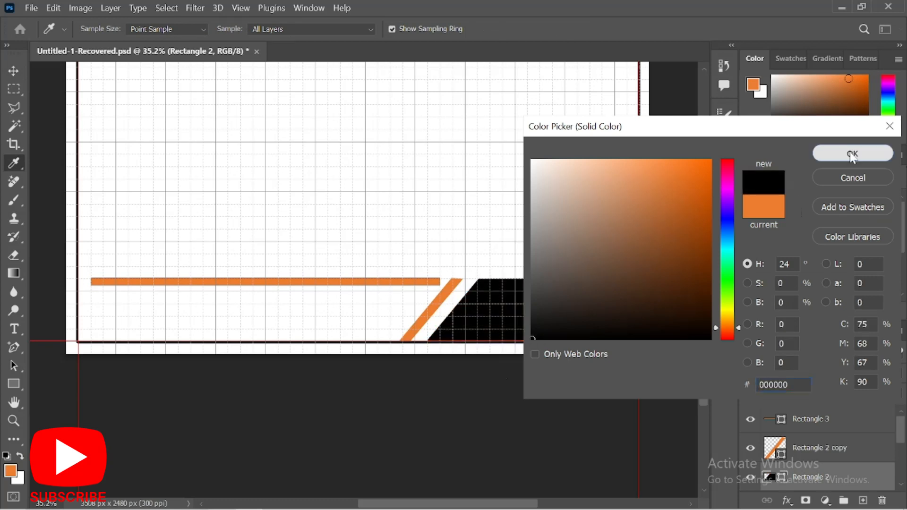
pyautogui.click(864, 152)
pyautogui.click(446, 299)
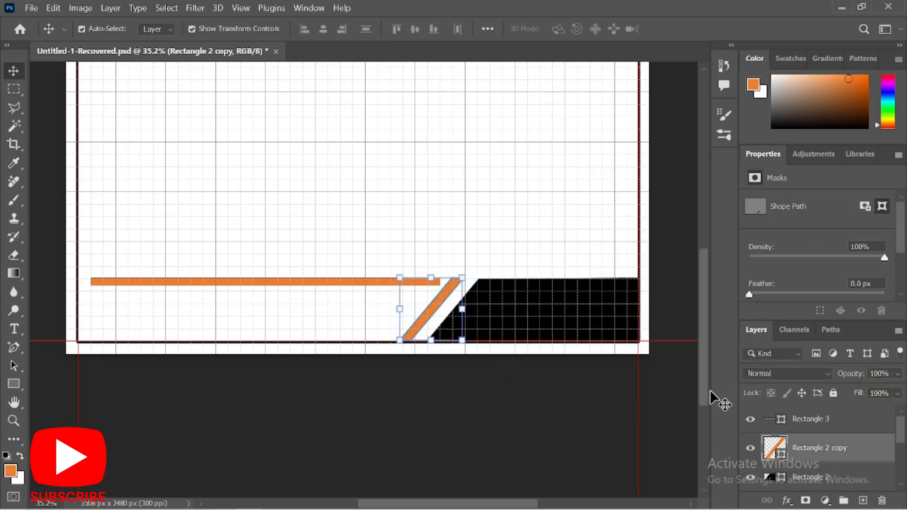
pyautogui.doubleClick(774, 448)
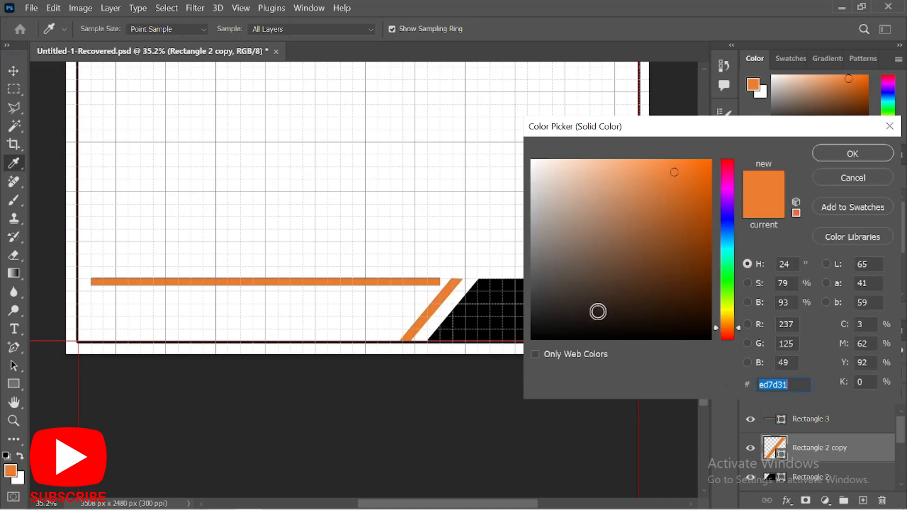
pyautogui.moveTo(598, 312); pyautogui.dragTo(493, 382)
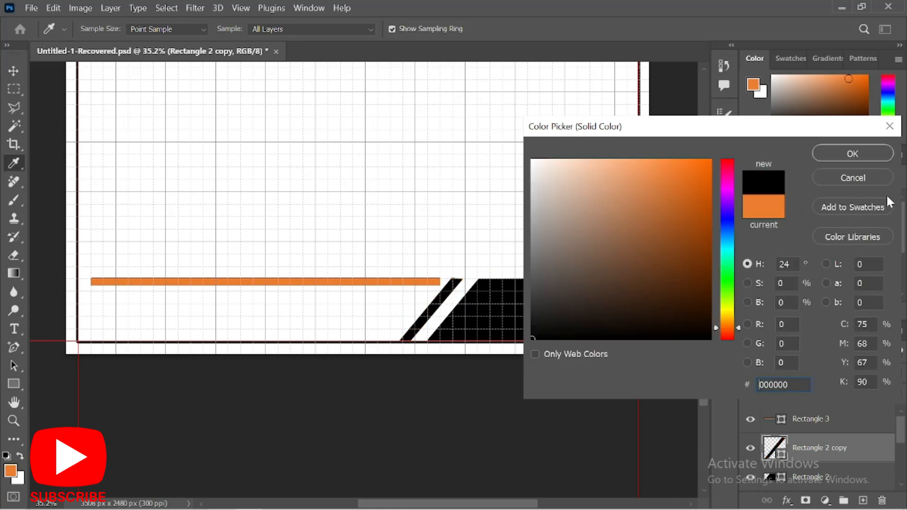
pyautogui.click(851, 154)
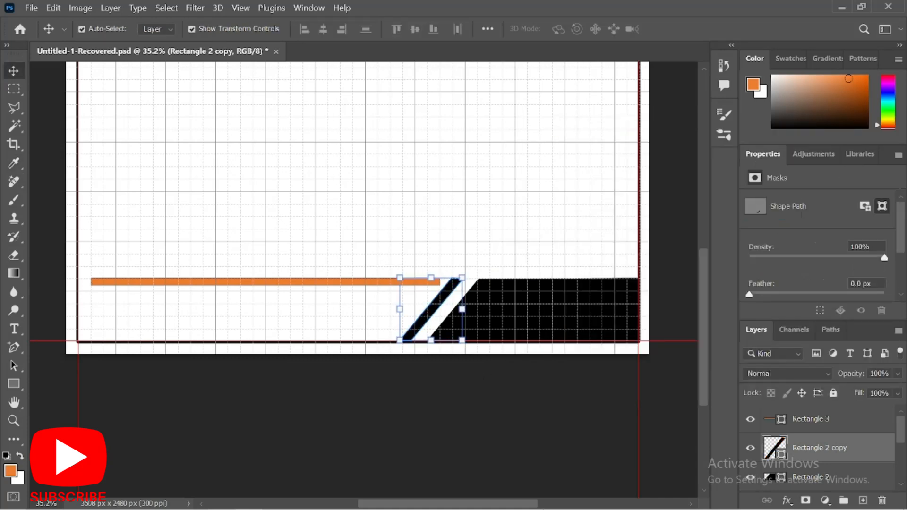
# Fill the long horizontal bar, Rectangle 3, with black as well.
pyautogui.click(336, 281)
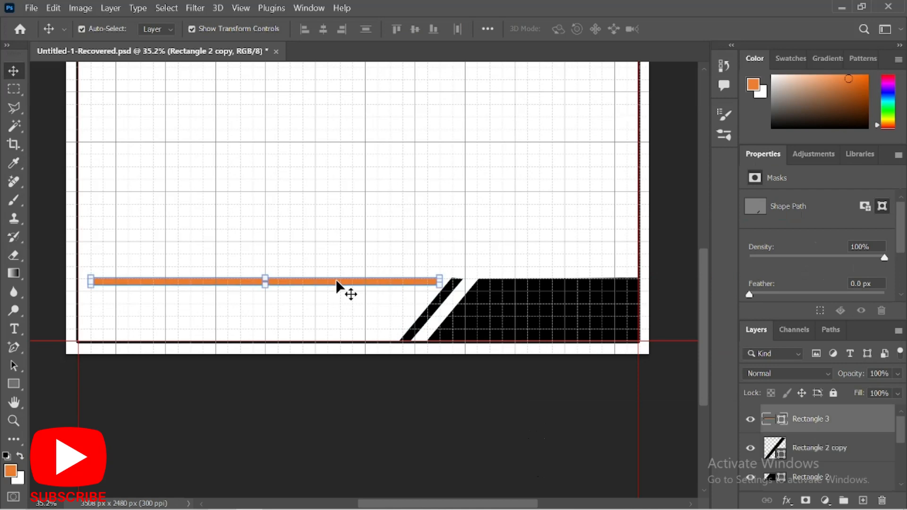
pyautogui.click(768, 418)
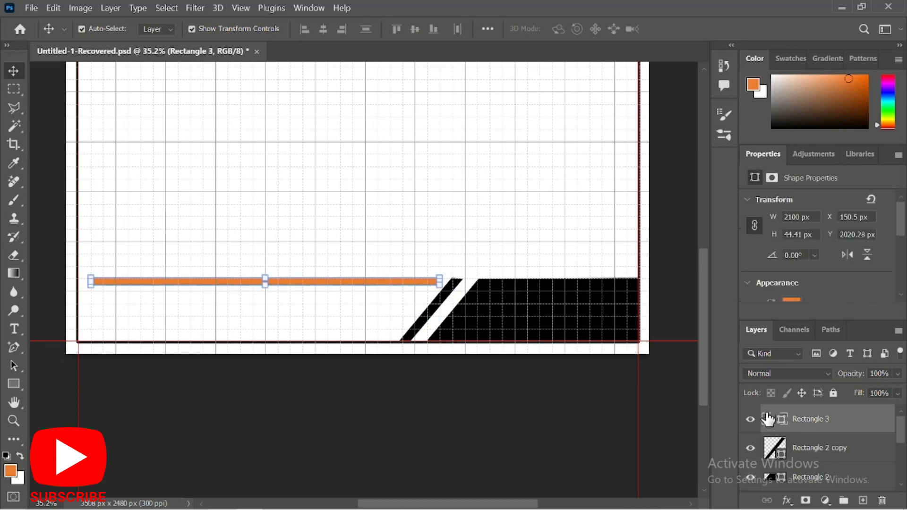
pyautogui.doubleClick(768, 418)
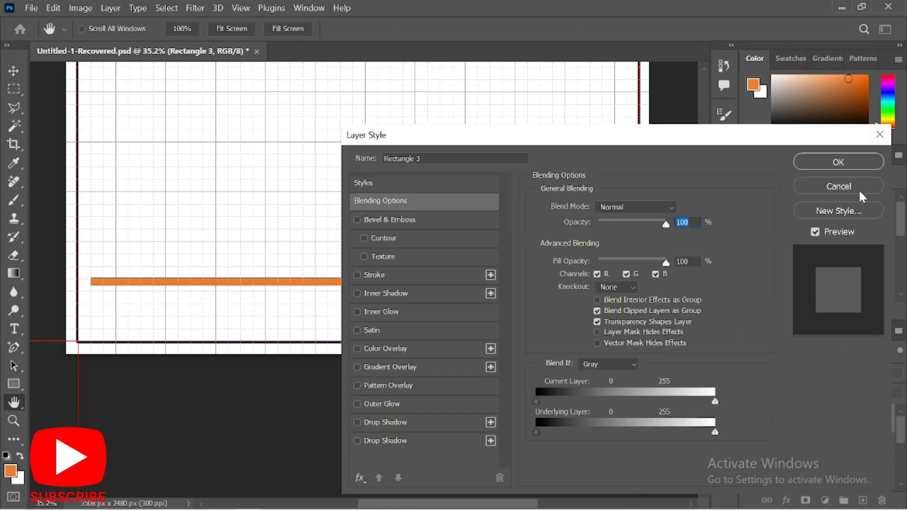
pyautogui.click(879, 135)
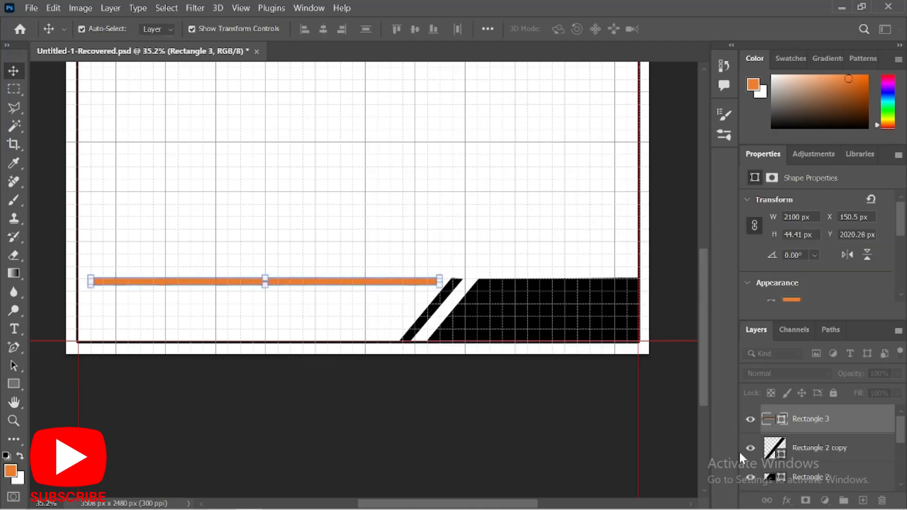
pyautogui.doubleClick(766, 421)
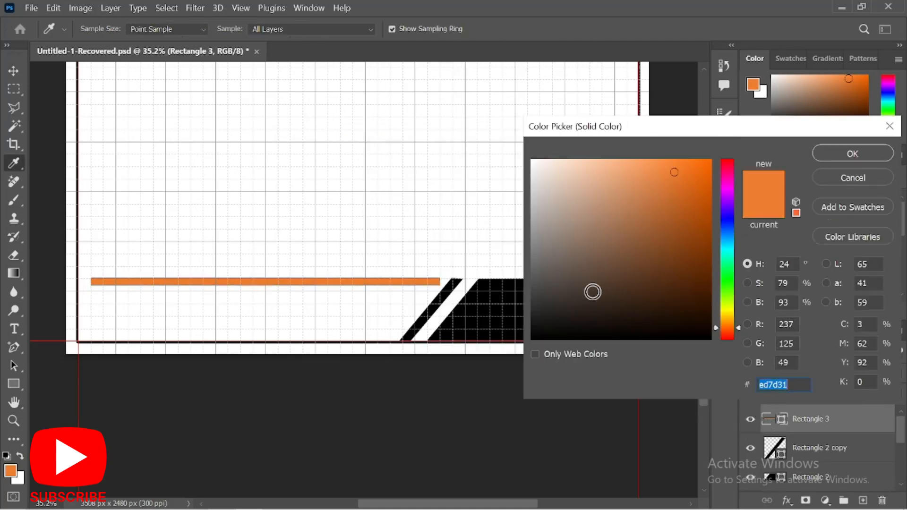
pyautogui.moveTo(590, 288); pyautogui.dragTo(501, 406)
pyautogui.click(872, 154)
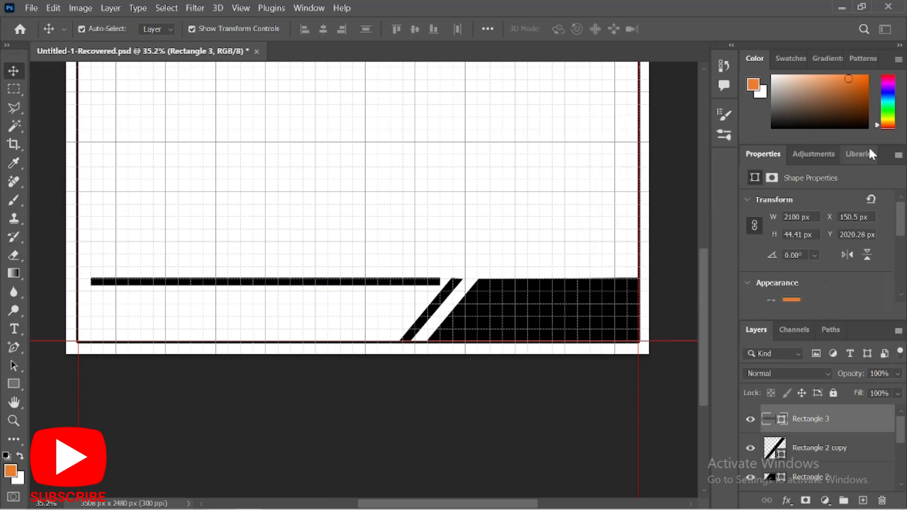
pyautogui.click(421, 216)
pyautogui.scroll(-3, 370, 289)
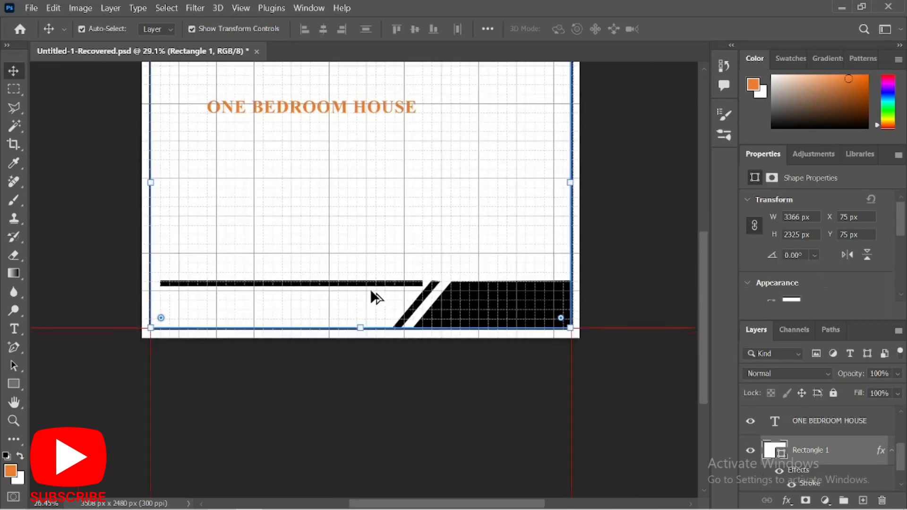
# Move the ONE BEDROOM HOUSE title into the bottom band and set its colour to 000000.
pyautogui.scroll(1, 401, 250)
pyautogui.click(343, 127)
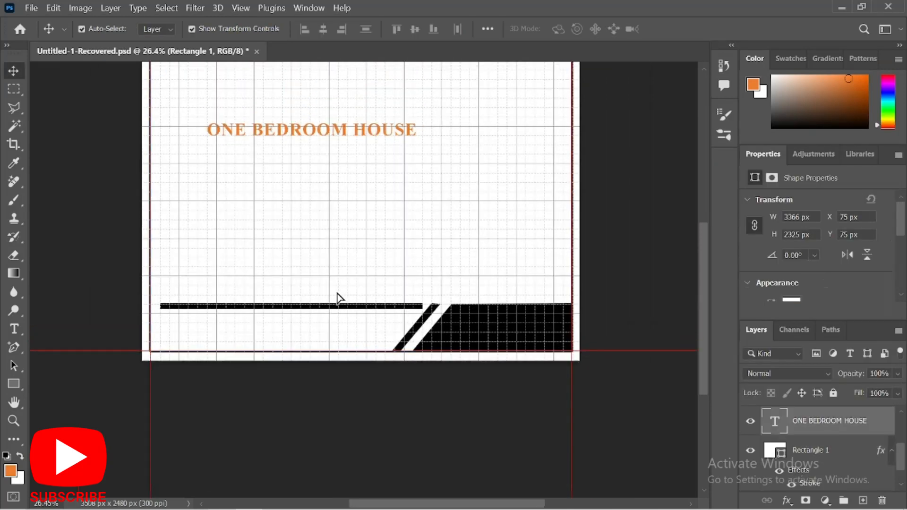
pyautogui.moveTo(329, 332); pyautogui.dragTo(316, 334)
pyautogui.doubleClick(314, 330)
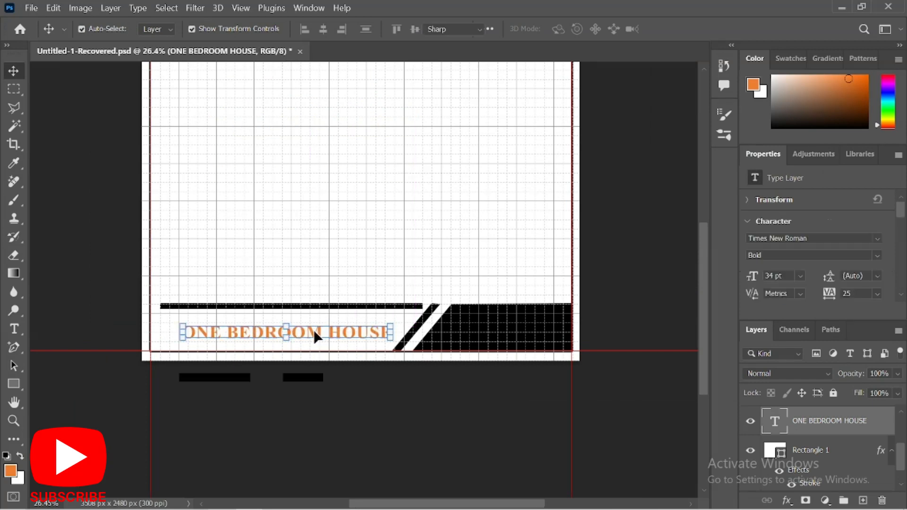
pyautogui.click(567, 29)
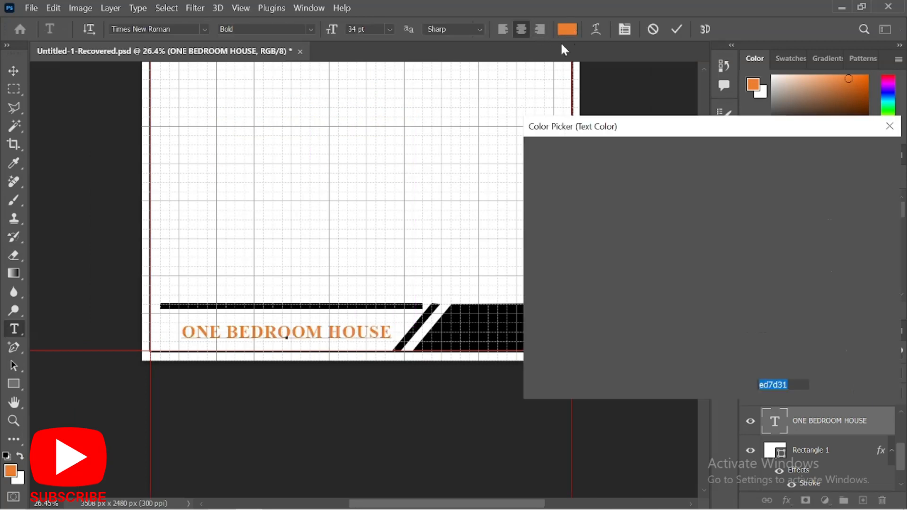
pyautogui.write('000000')
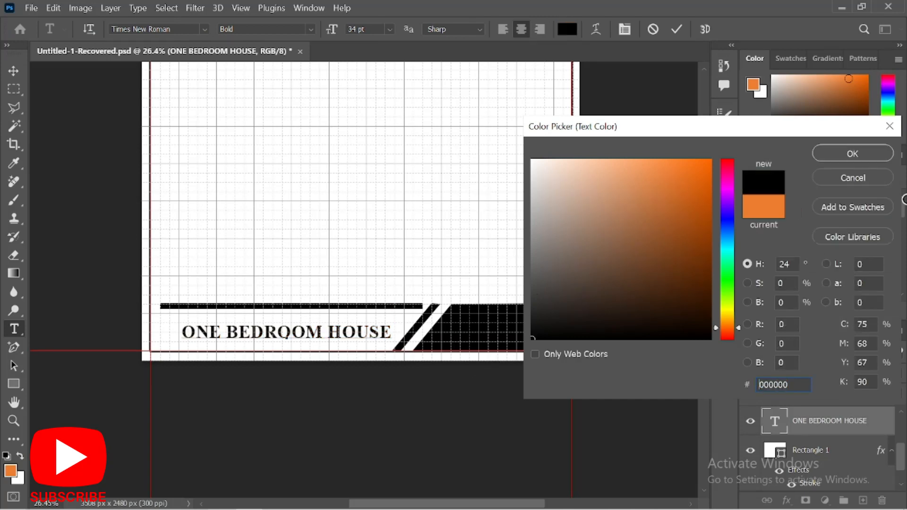
pyautogui.click(867, 150)
# Break the title before HOUSE onto a second line and nudge it up and left.
pyautogui.click(348, 331)
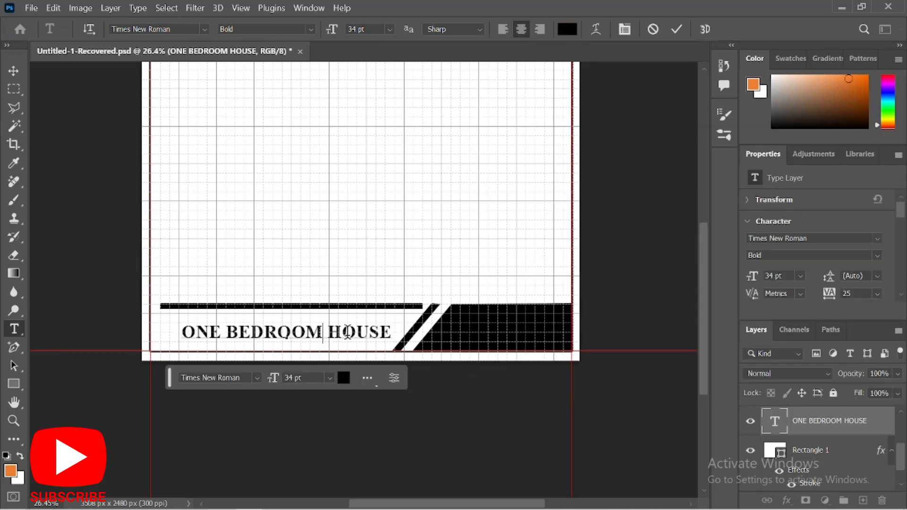
pyautogui.press('Return')
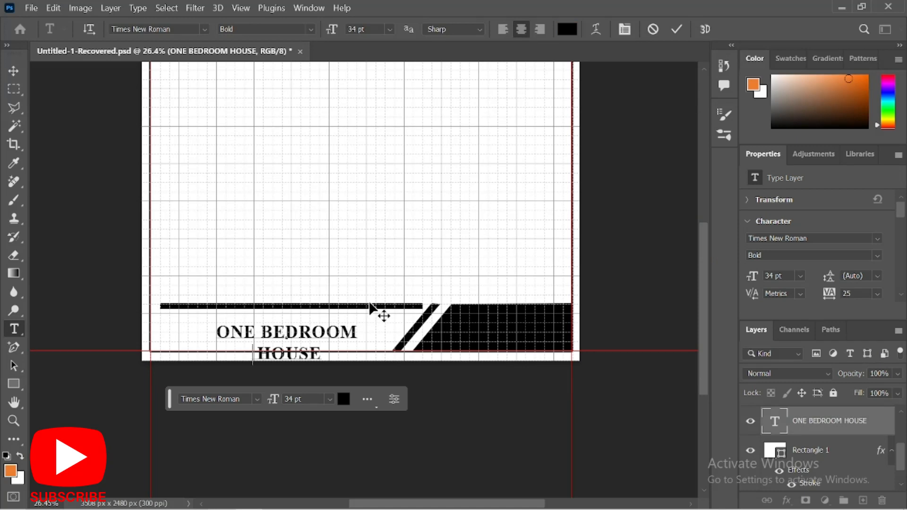
pyautogui.click(678, 29)
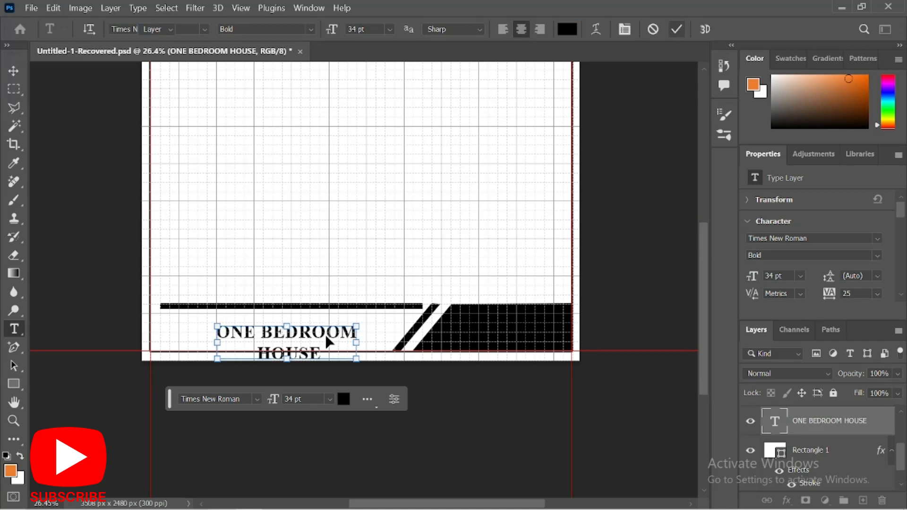
pyautogui.press('v')
pyautogui.moveTo(320, 337); pyautogui.dragTo(315, 329)
pyautogui.click(446, 241)
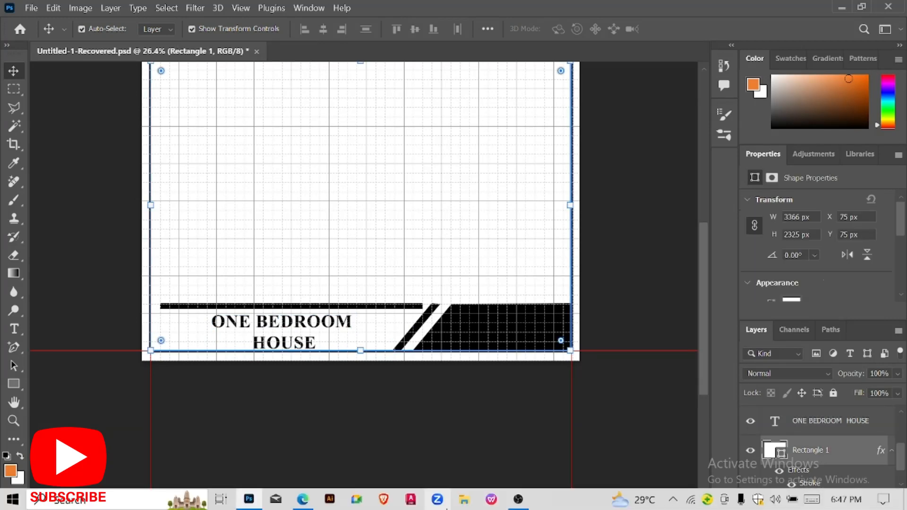
# Start a text box inside the frame, then cancel and undo the Lorem ipsum placeholder paragraph.
pyautogui.scroll(3, 444, 265)
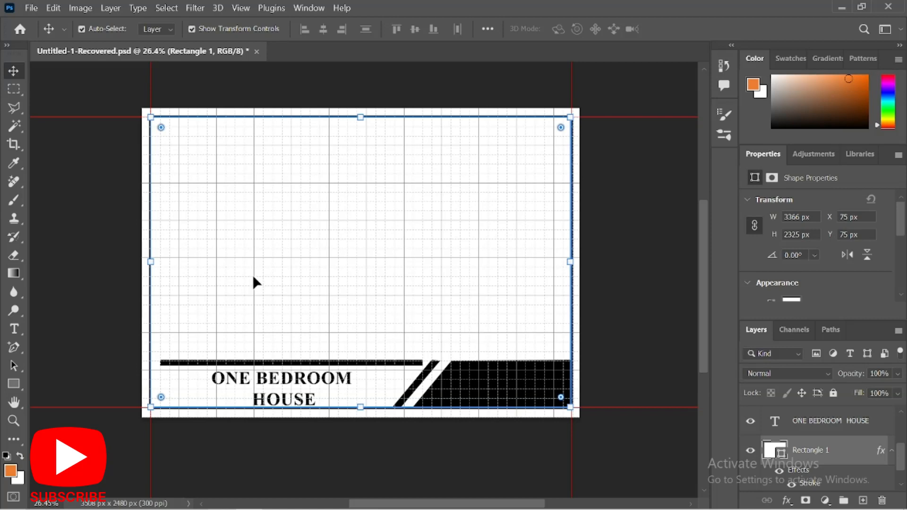
pyautogui.press('t')
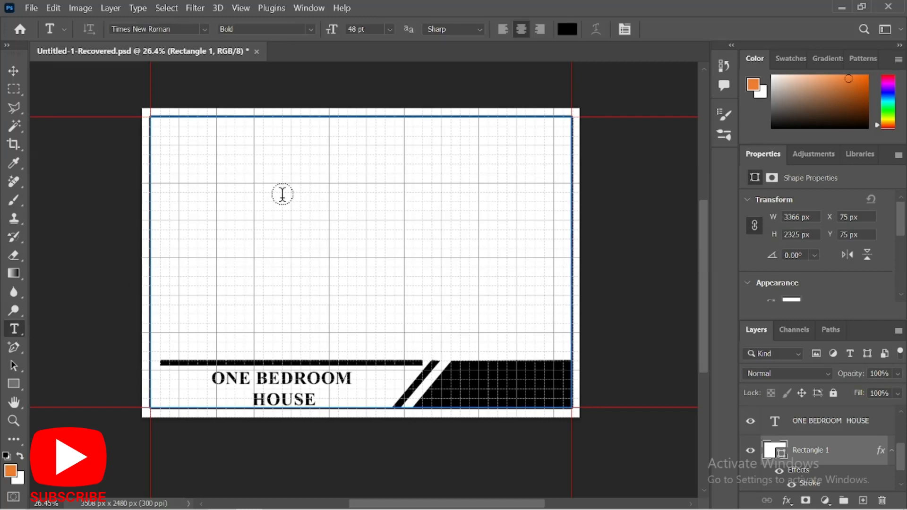
pyautogui.click(298, 192)
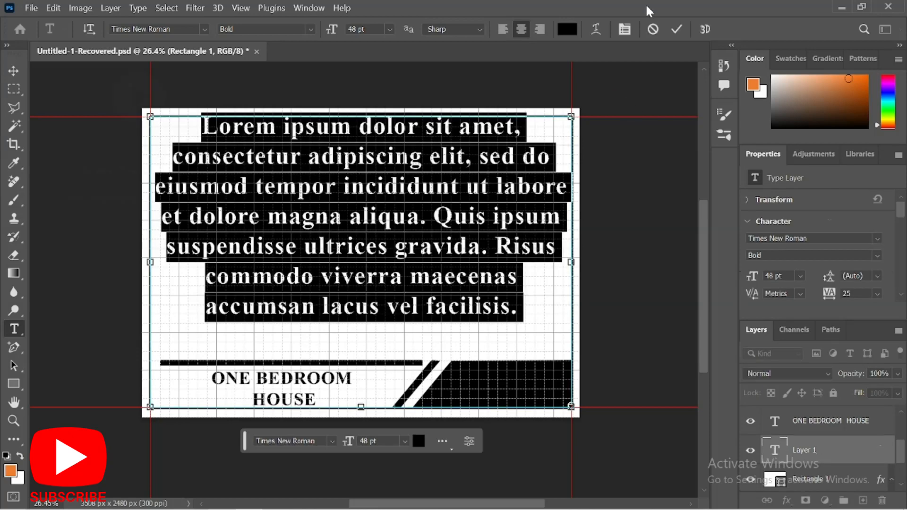
pyautogui.click(654, 29)
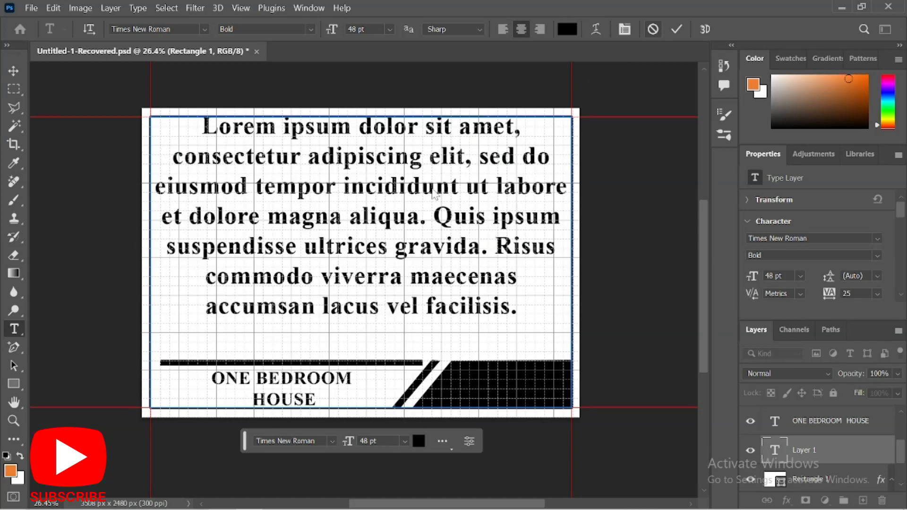
pyautogui.hotkey('ctrl', 'z')
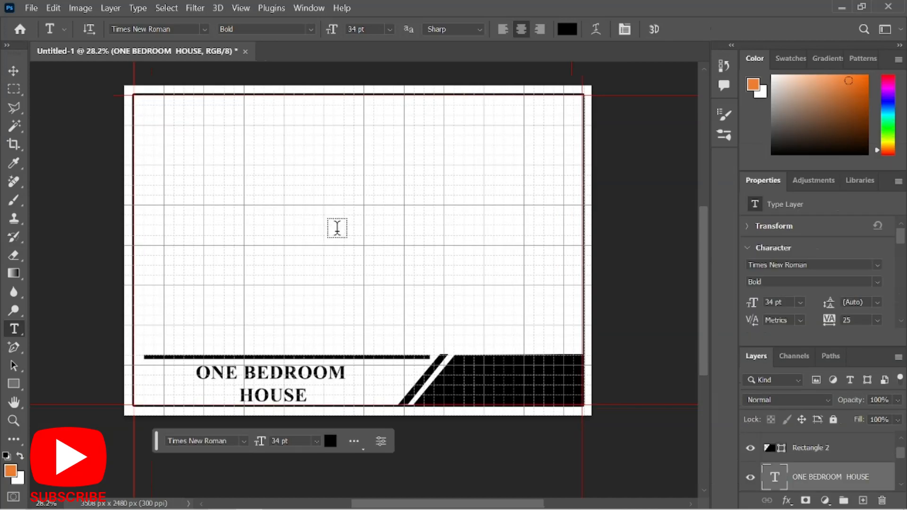
# Type a 'NAME:' line with the student's full name near the page centre.
pyautogui.click(337, 228)
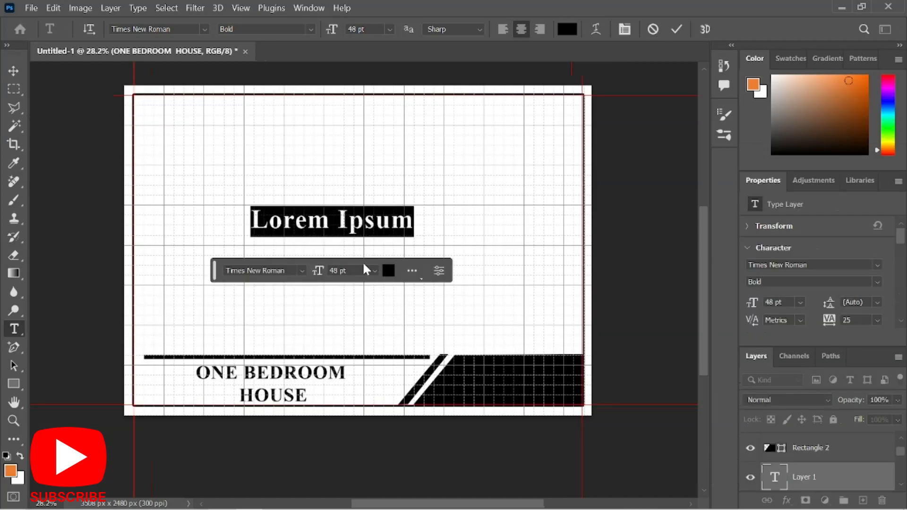
pyautogui.write('NAME')
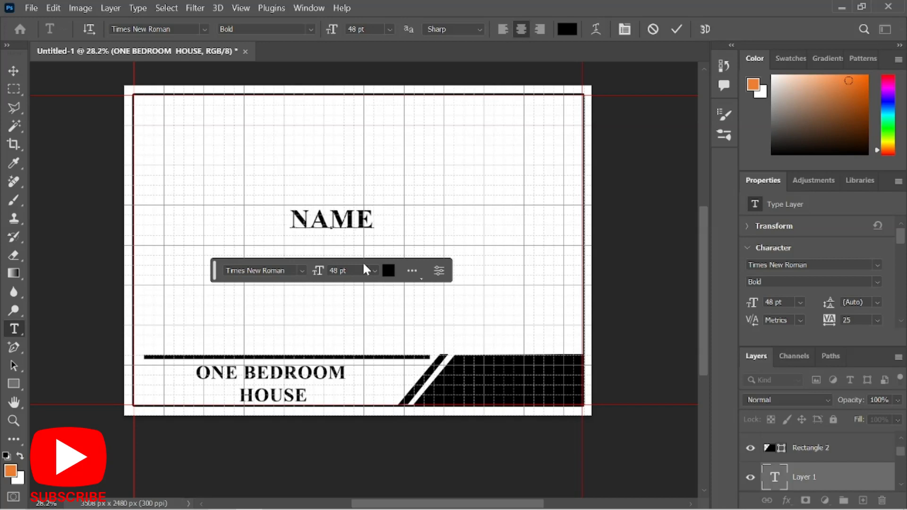
pyautogui.write(':')
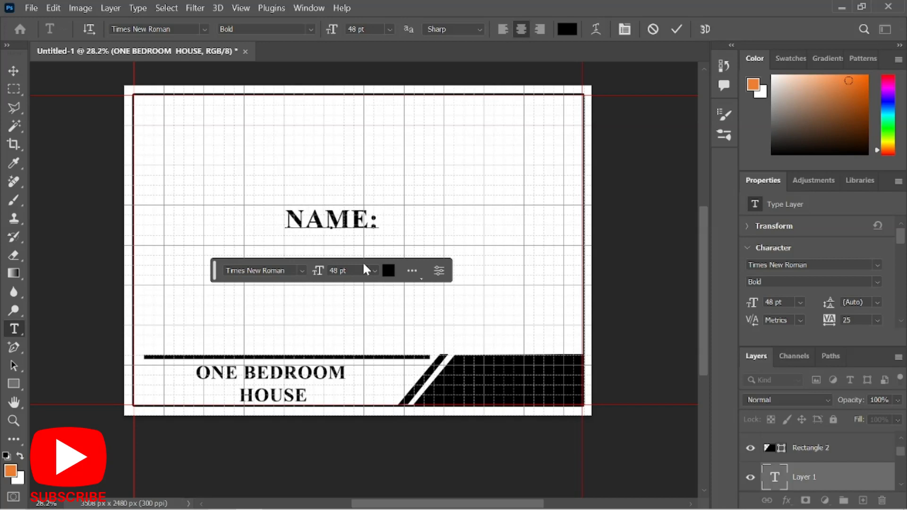
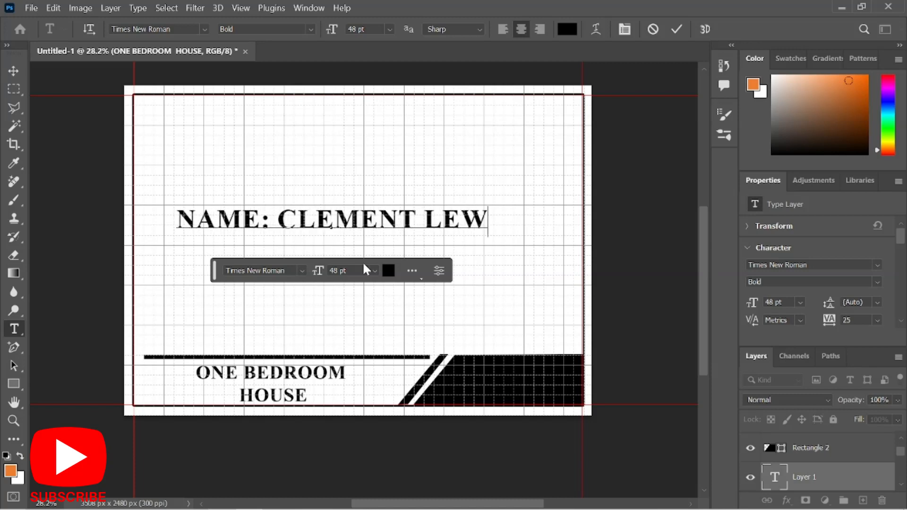
pyautogui.click(678, 30)
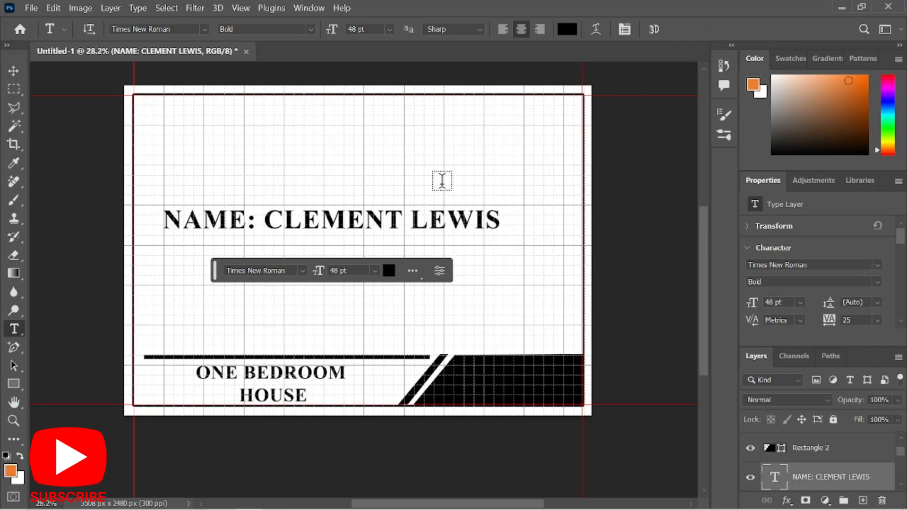
# Scale the name text into the black bar and move its layer above Rectangle 2 copy.
pyautogui.press('v')
pyautogui.moveTo(500, 209); pyautogui.dragTo(539, 373)
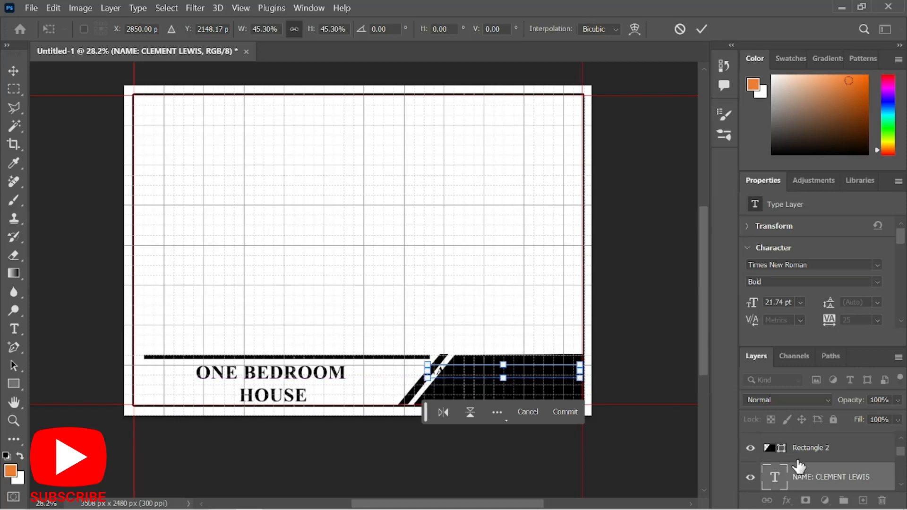
pyautogui.scroll(1, 822, 470)
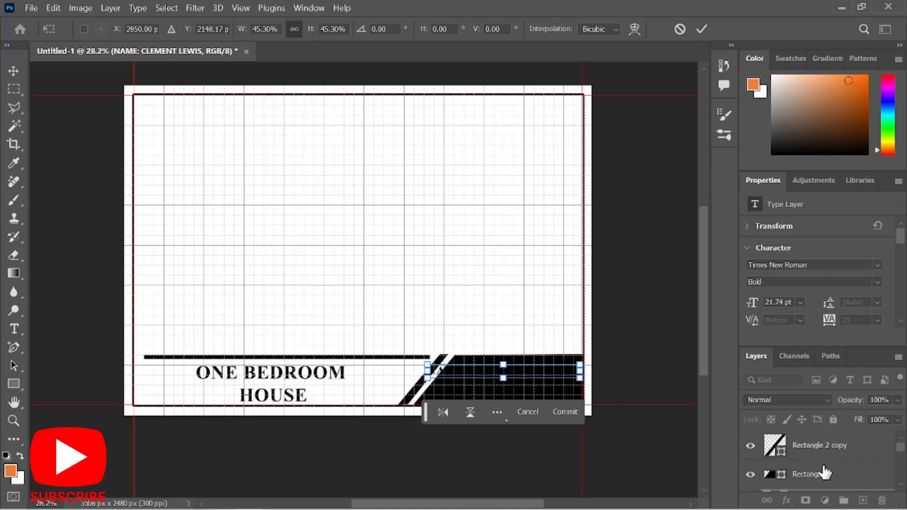
pyautogui.scroll(2, 825, 470)
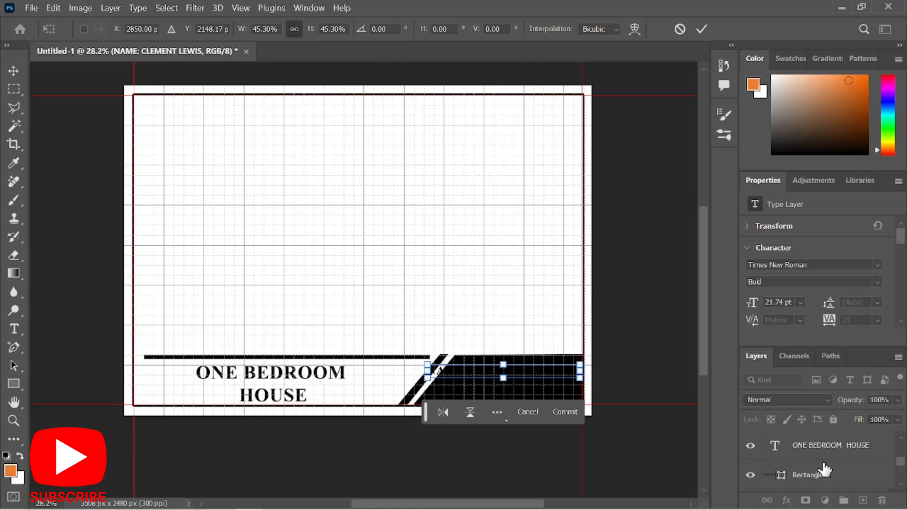
pyautogui.scroll(1, 824, 470)
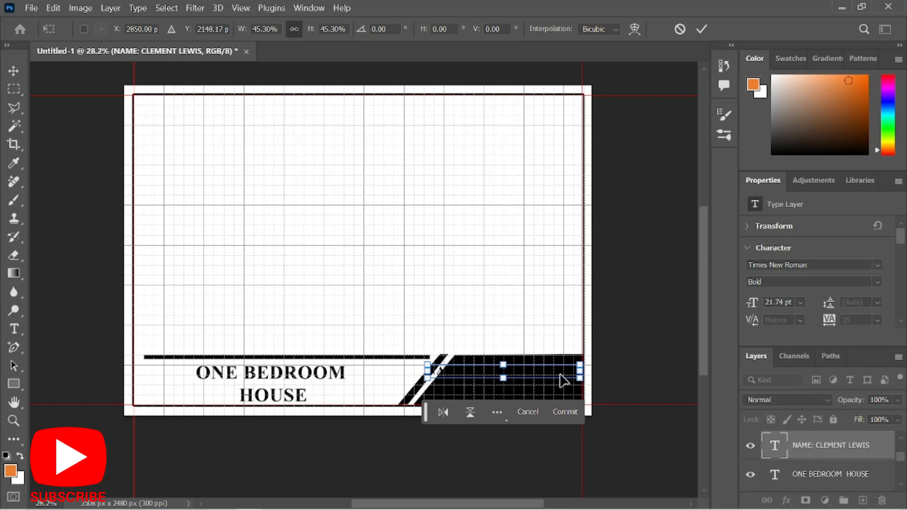
pyautogui.scroll(-2, 767, 439)
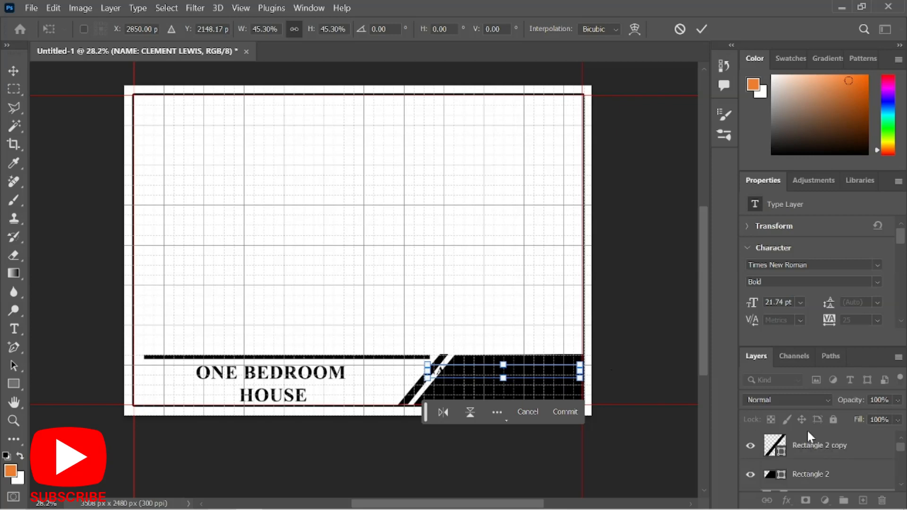
pyautogui.scroll(2, 813, 454)
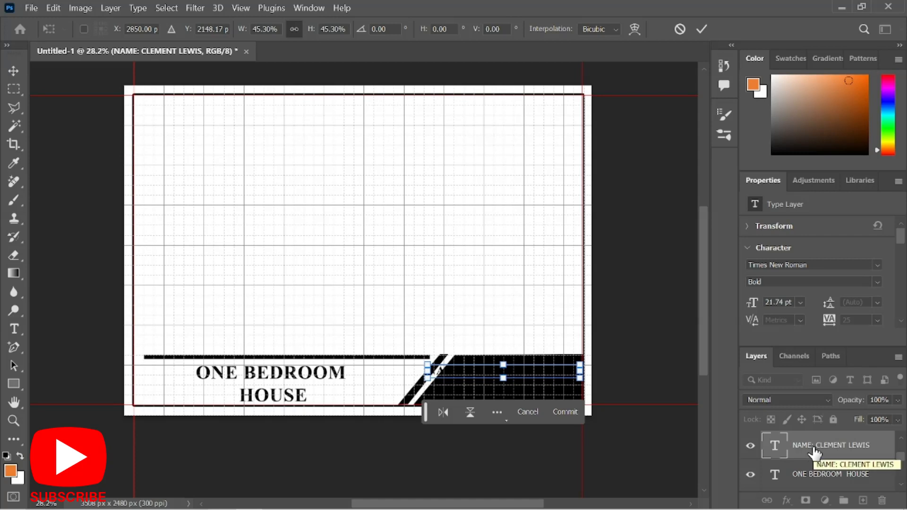
pyautogui.moveTo(813, 453); pyautogui.dragTo(856, 443)
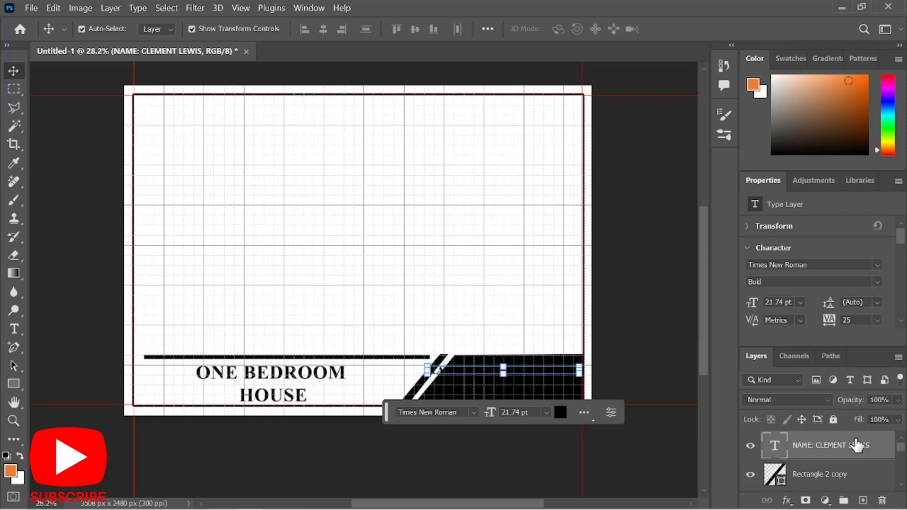
# Change the name text colour to white.
pyautogui.doubleClick(522, 367)
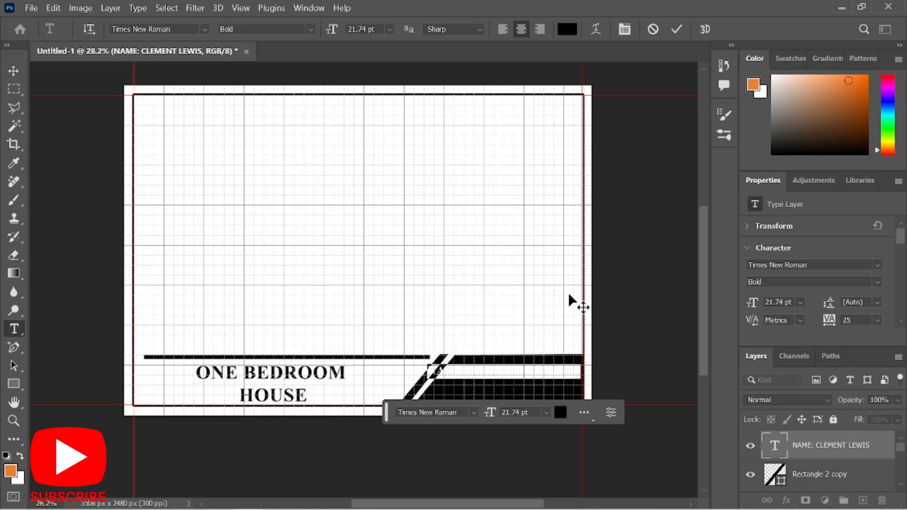
pyautogui.click(567, 29)
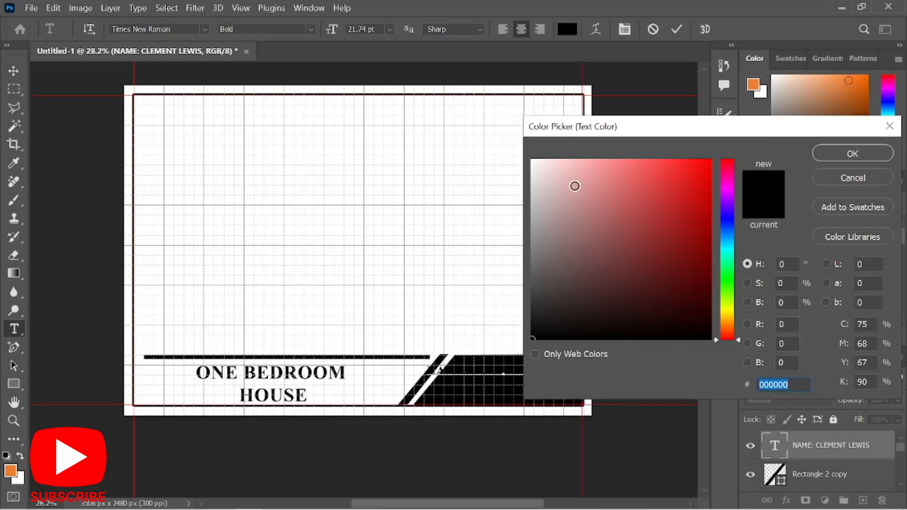
pyautogui.click(475, 137)
pyautogui.click(832, 150)
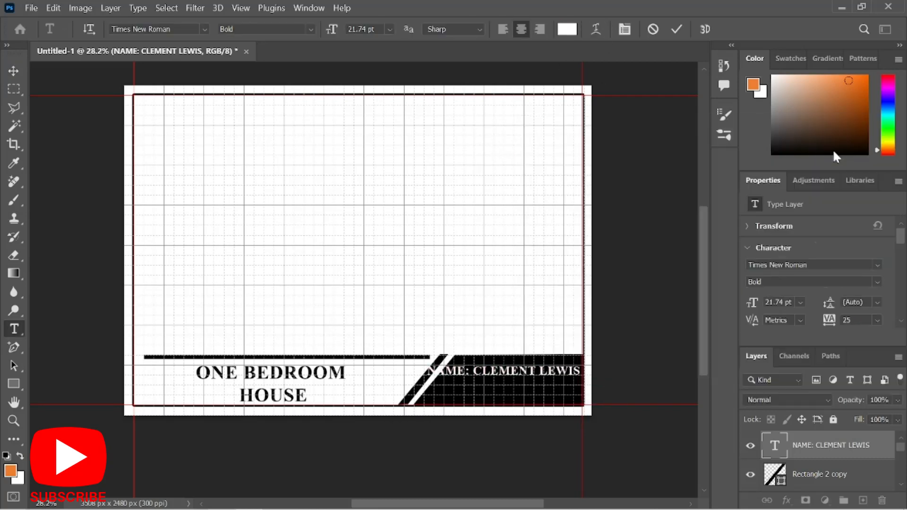
pyautogui.click(677, 29)
# Scale the name text to about 62% so it runs along the top of the bar.
pyautogui.press('v')
pyautogui.scroll(3, 633, 425)
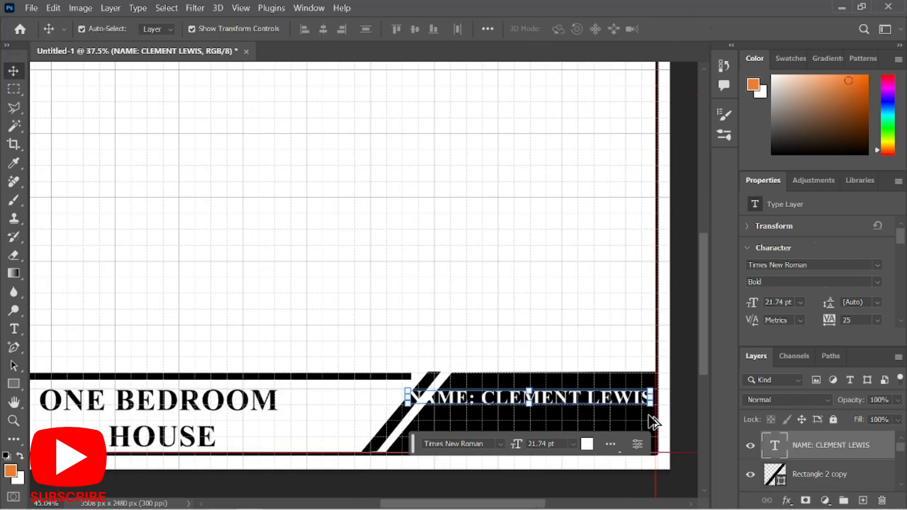
pyautogui.scroll(3, 653, 422)
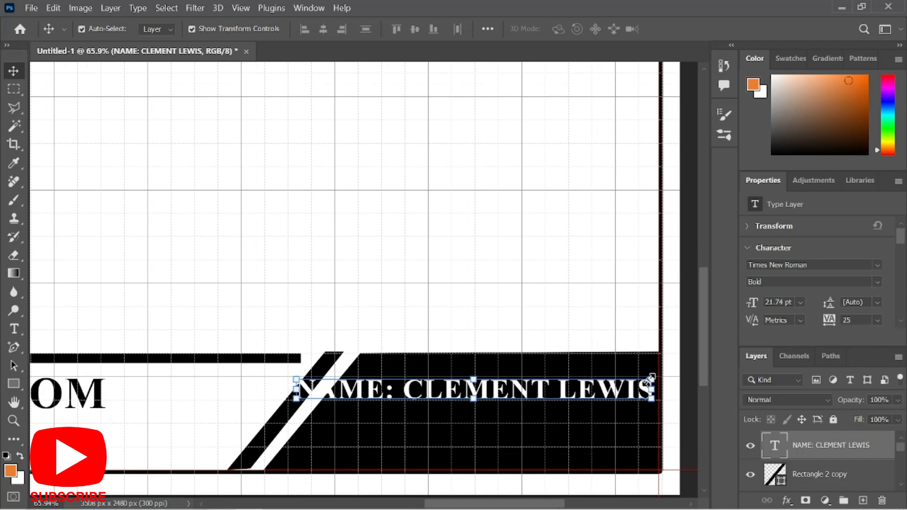
pyautogui.moveTo(650, 378); pyautogui.dragTo(557, 370)
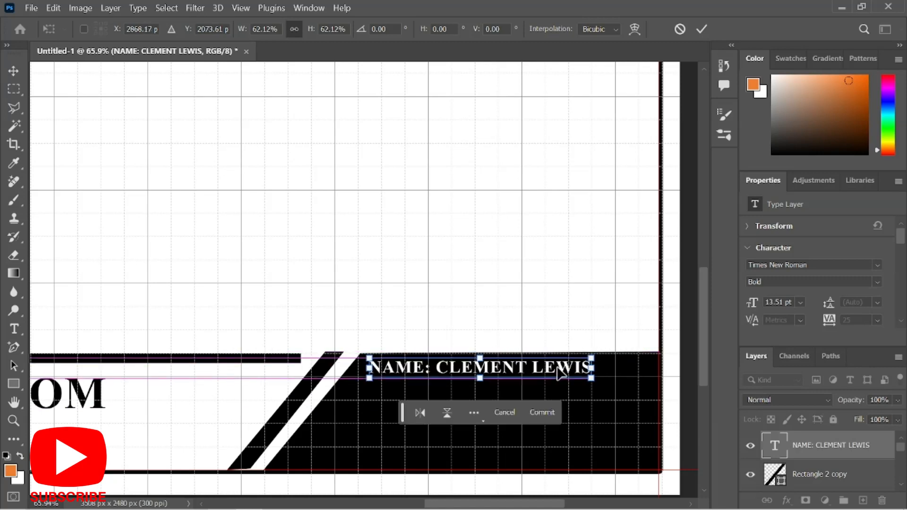
pyautogui.click(701, 29)
# Add a 'PROGRAMME: ARCHITECTURE' line below the name.
pyautogui.doubleClick(565, 368)
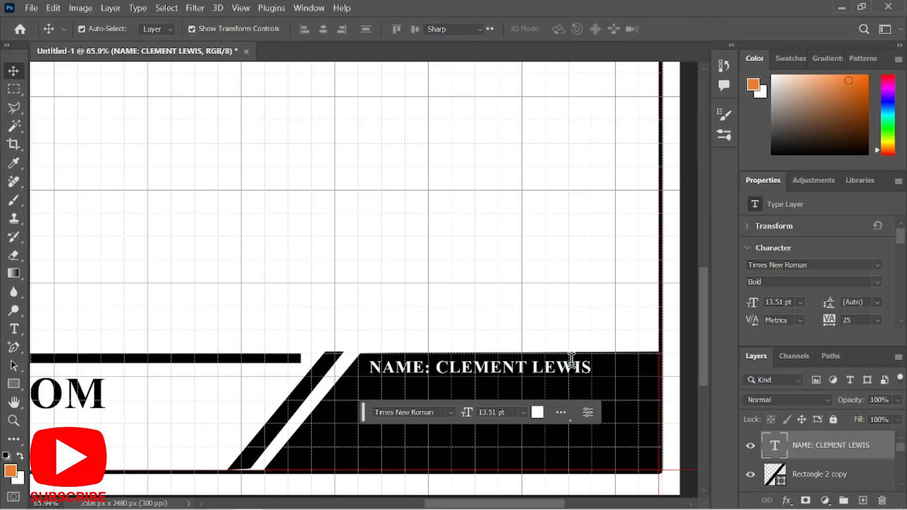
pyautogui.click(589, 367)
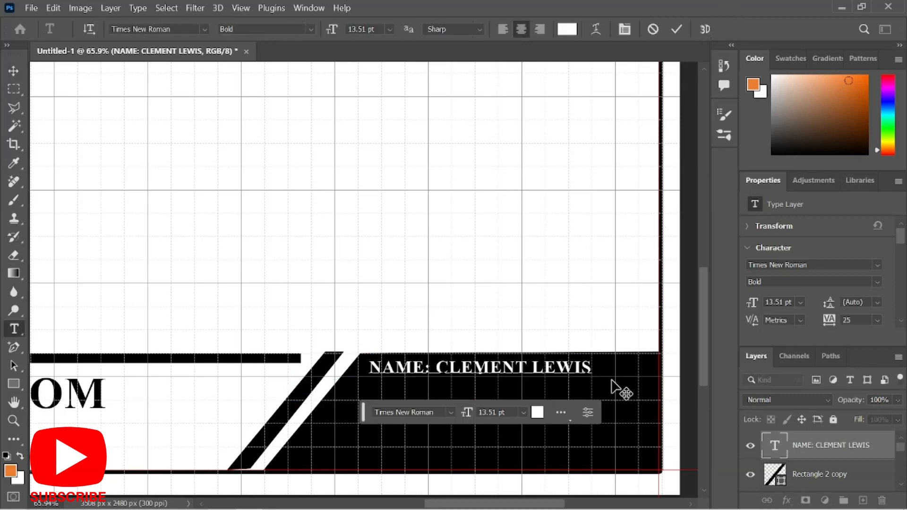
pyautogui.press('Return')
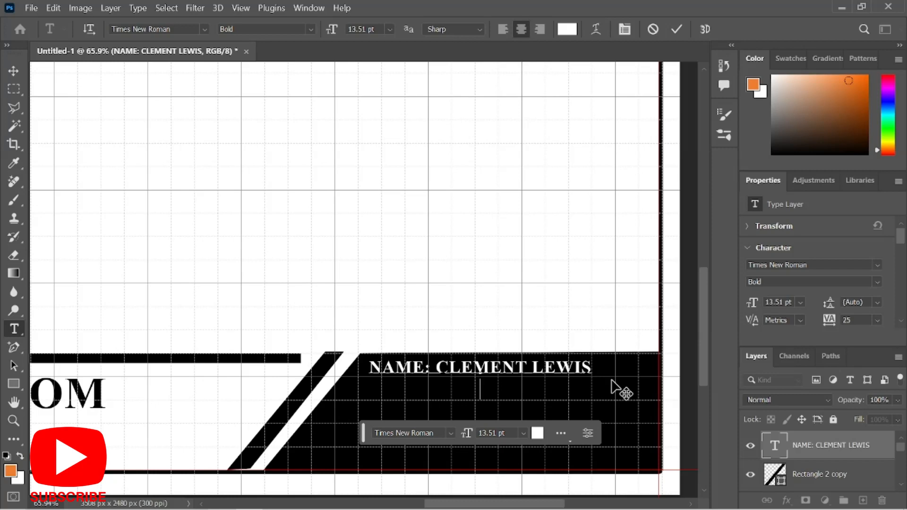
pyautogui.write('PROGRA')
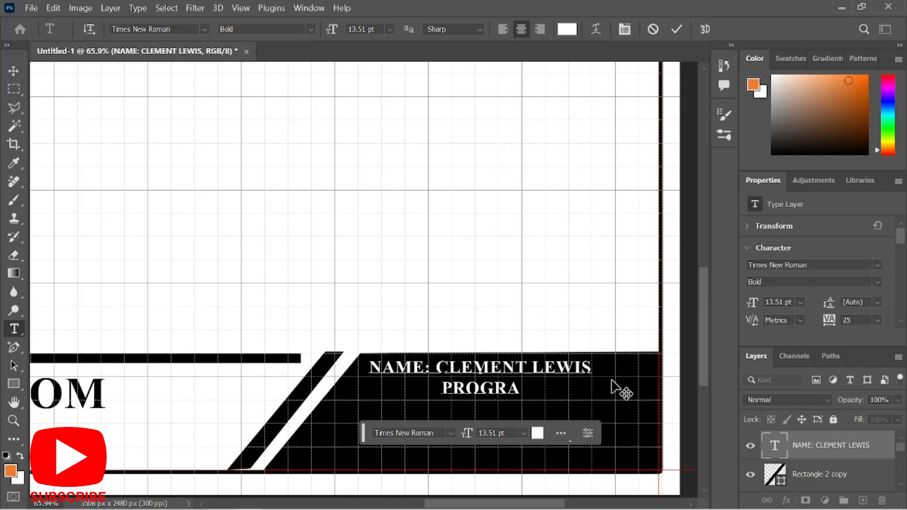
pyautogui.write('MME')
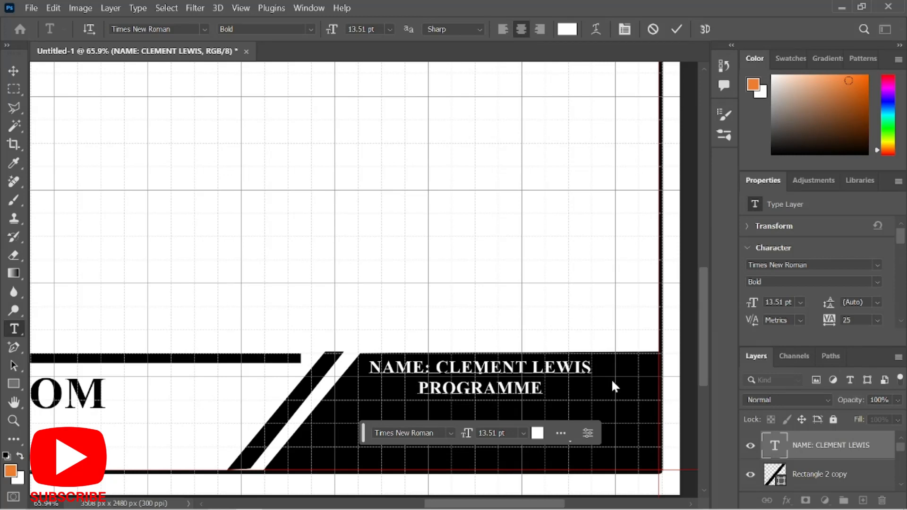
pyautogui.write(': ')
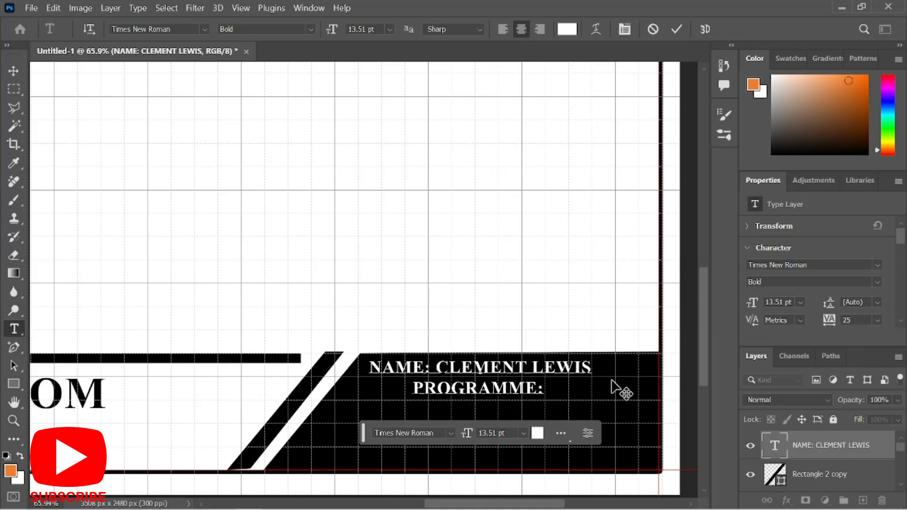
pyautogui.write('ARC')
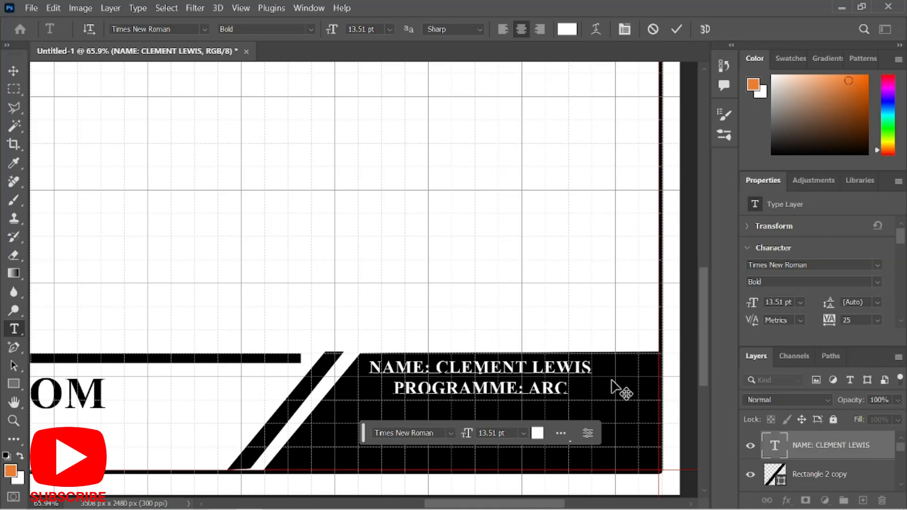
pyautogui.write('G')
pyautogui.press('BackSpace')
pyautogui.write('HITECTURE')
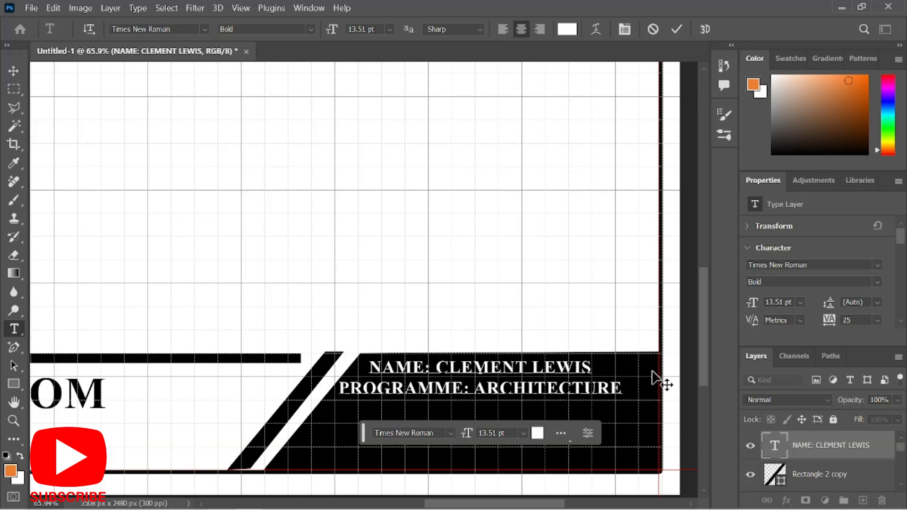
# Add 'CLASS: ARC 4', an 'INDEX NO.' line with the student's index number, and 'SHEET NO. 1'.
pyautogui.press('Return')
pyautogui.write('CLASS')
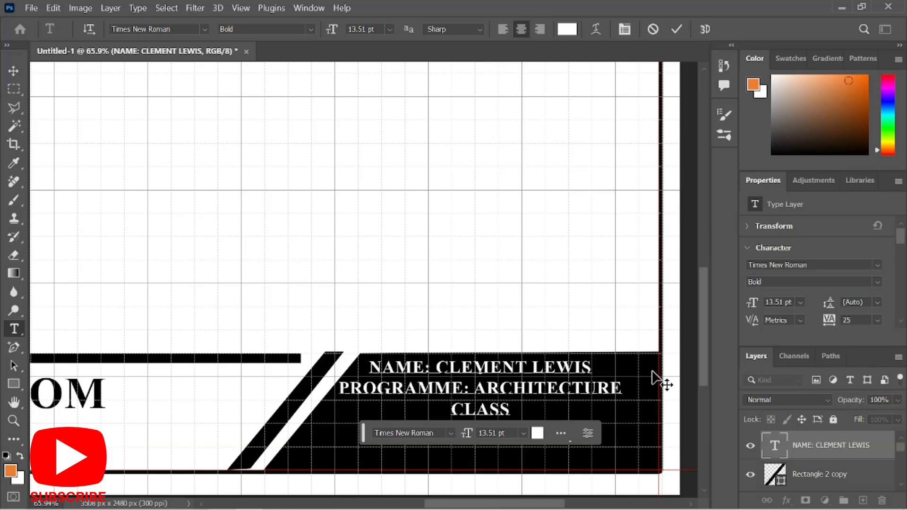
pyautogui.write(': ')
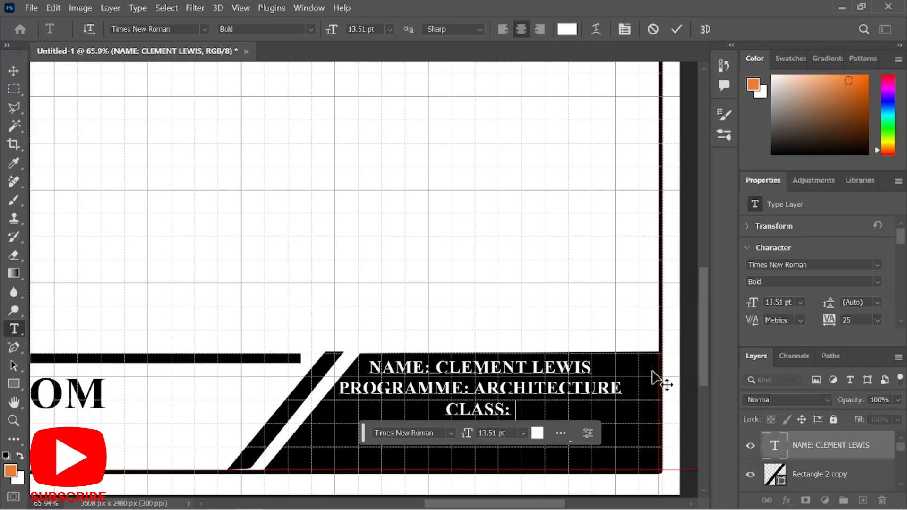
pyautogui.write('AR')
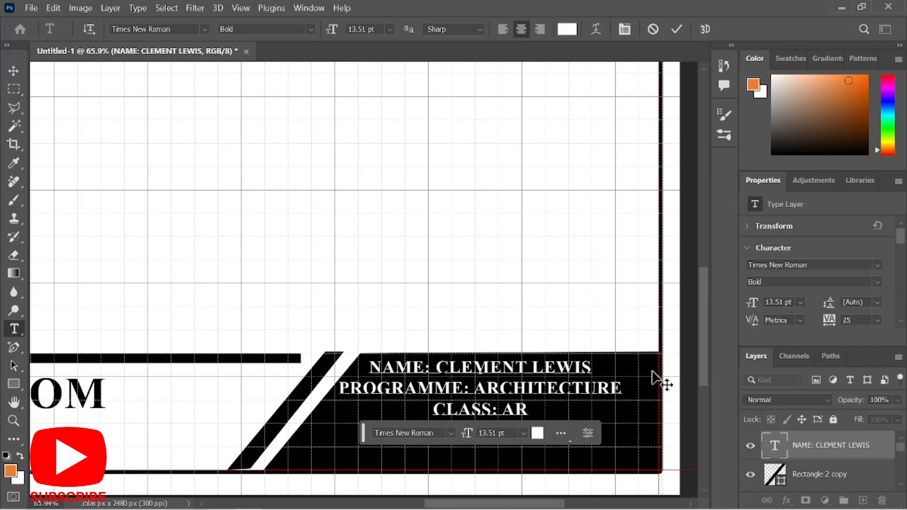
pyautogui.write('C')
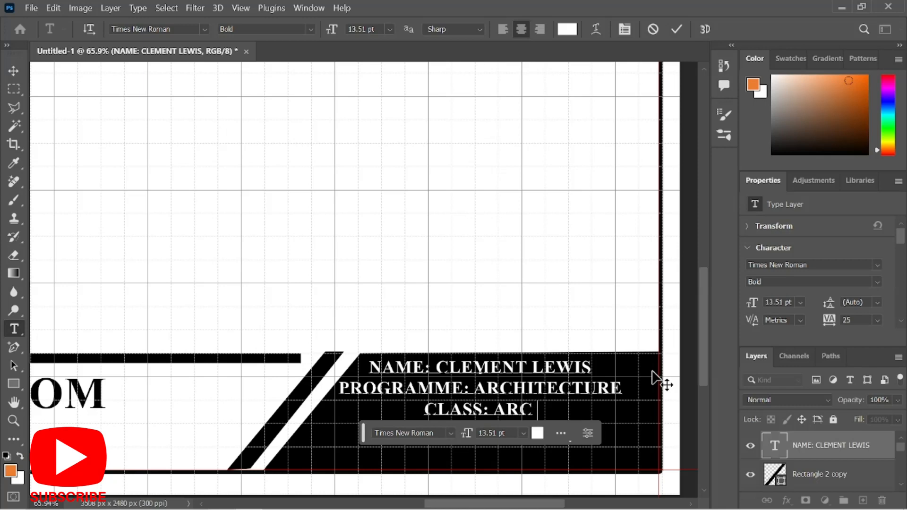
pyautogui.write(' 4')
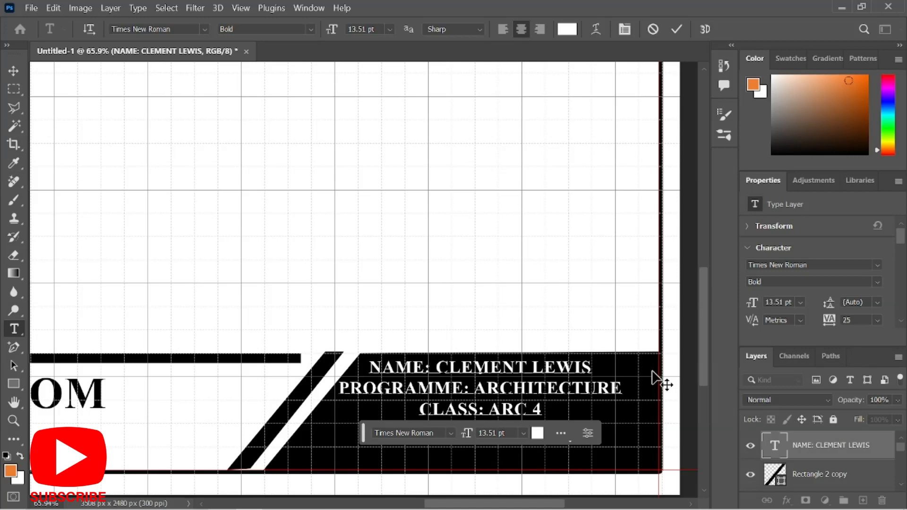
pyautogui.scroll(-1, 673, 359)
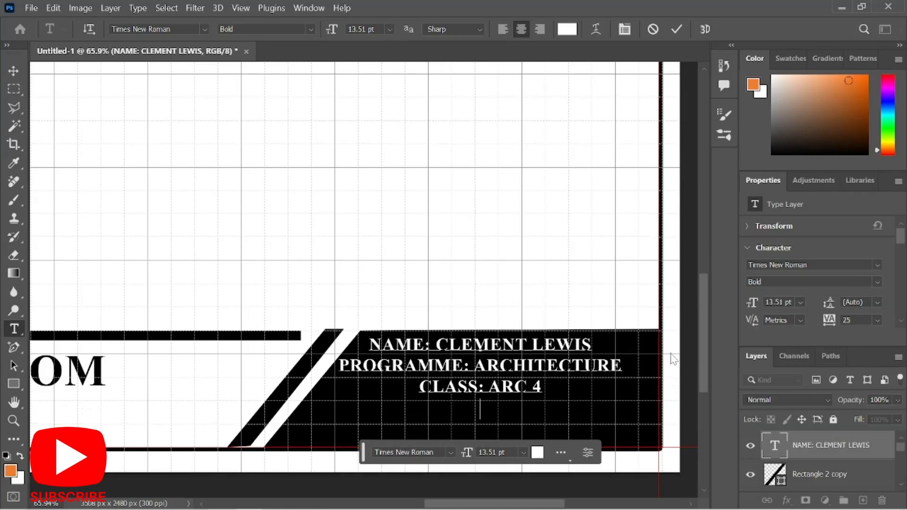
pyautogui.write('INDEX ')
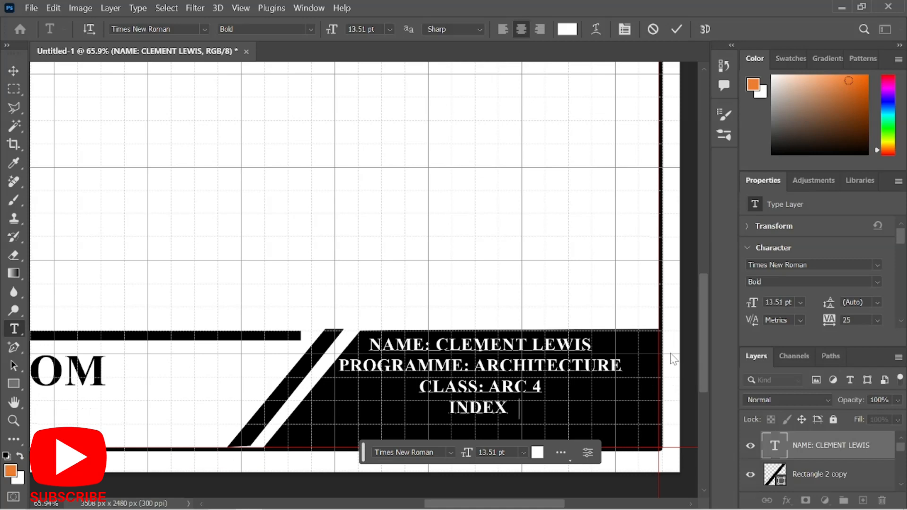
pyautogui.write('NO')
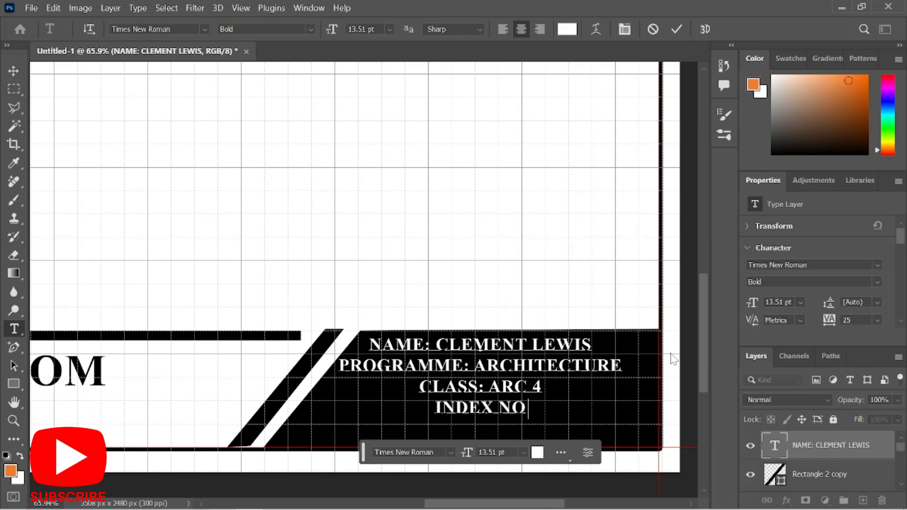
pyautogui.write('. 2')
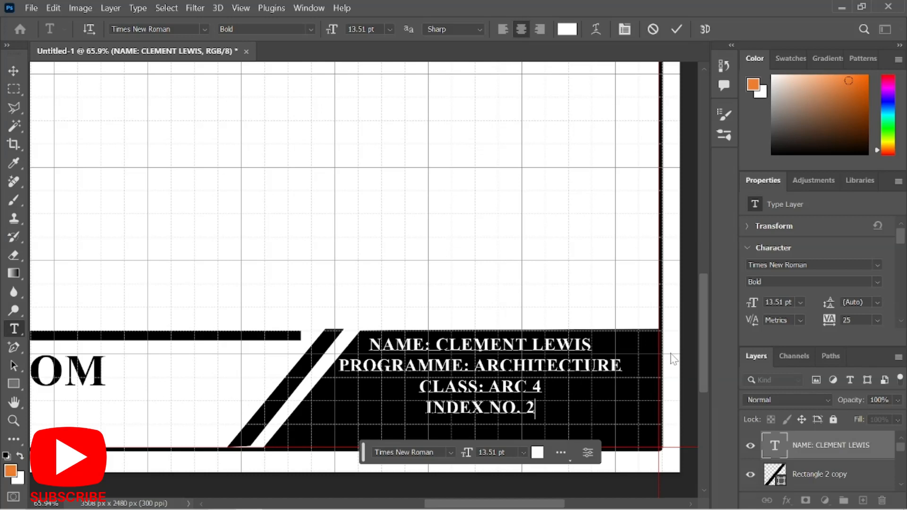
pyautogui.write('33333333')
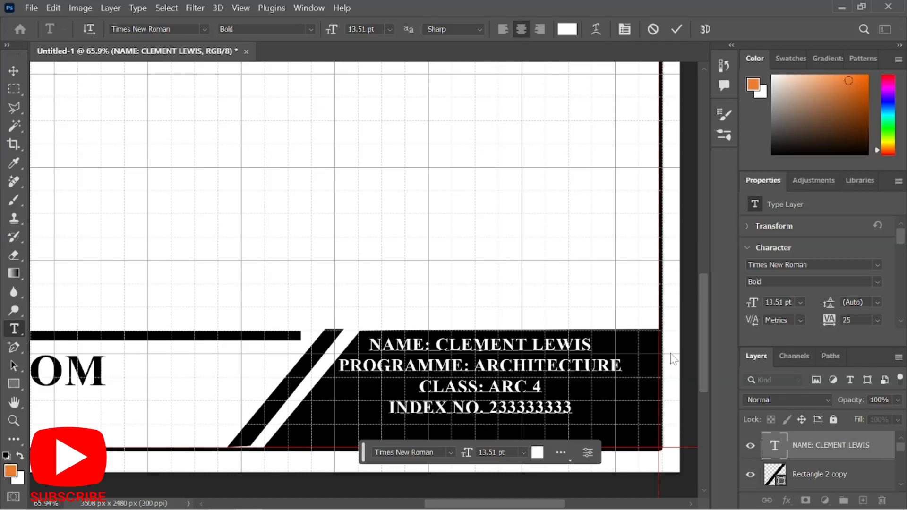
pyautogui.press('Return')
pyautogui.write('SHEET NO.')
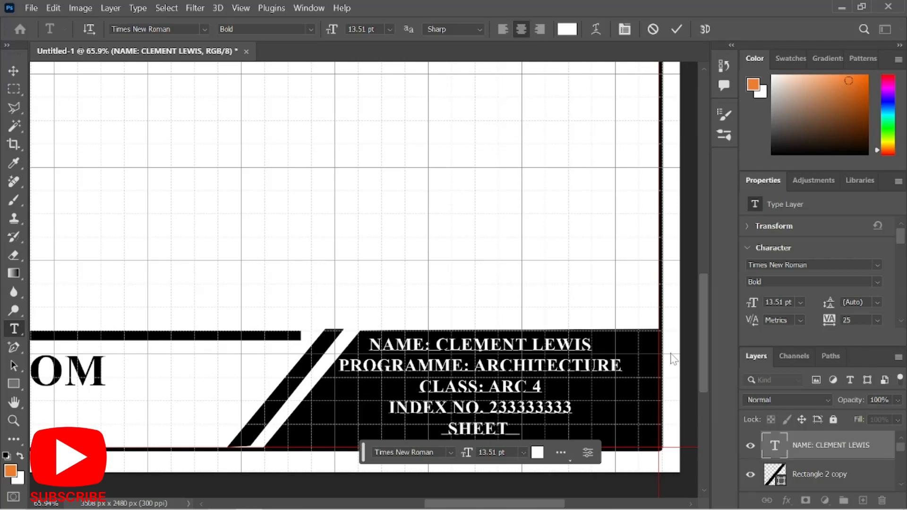
pyautogui.write(' 1')
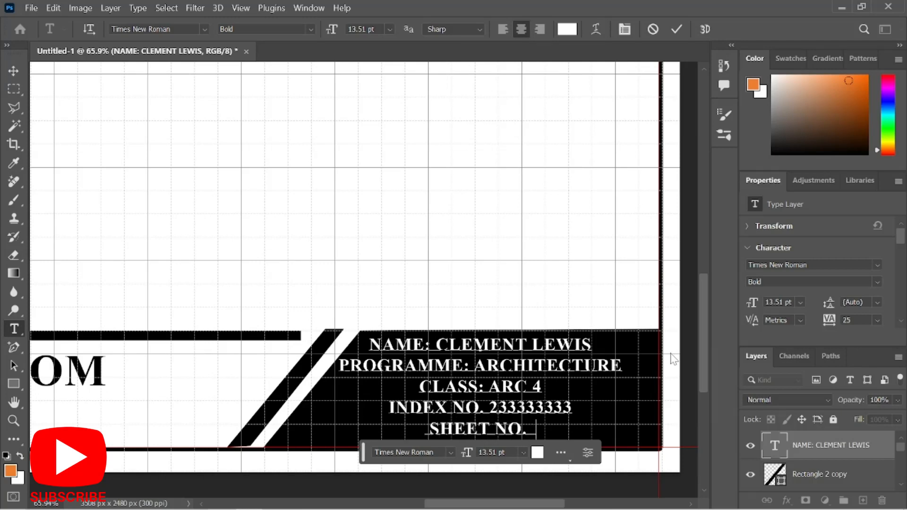
pyautogui.click(678, 27)
# Left-align the five detail lines and place the block just right of the panel's slanted edge.
pyautogui.press('v')
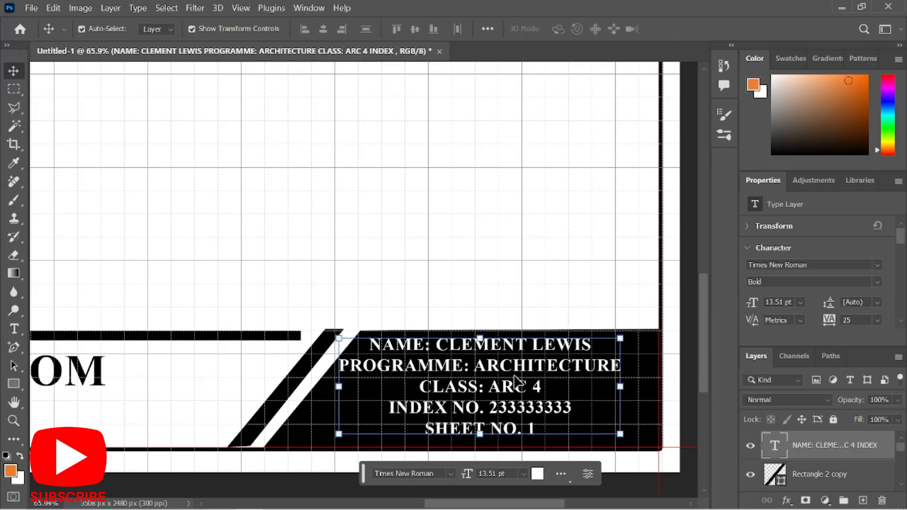
pyautogui.doubleClick(517, 381)
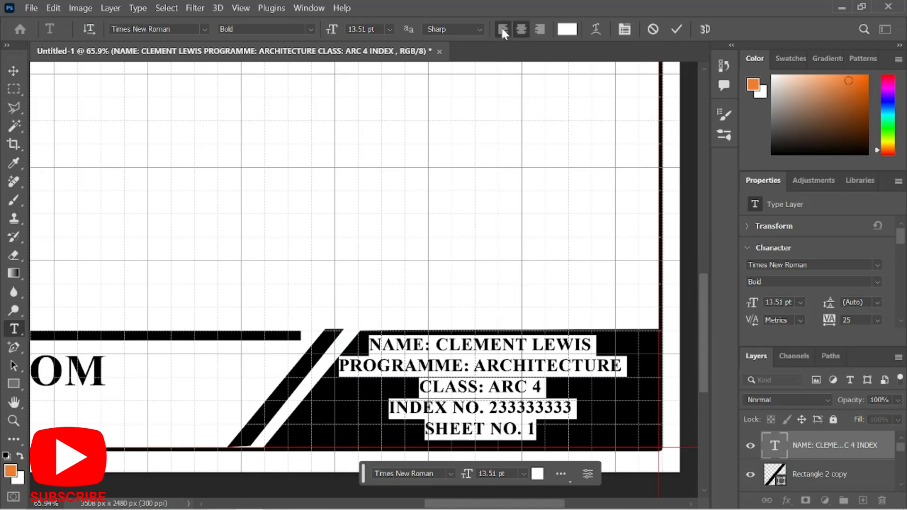
pyautogui.click(501, 26)
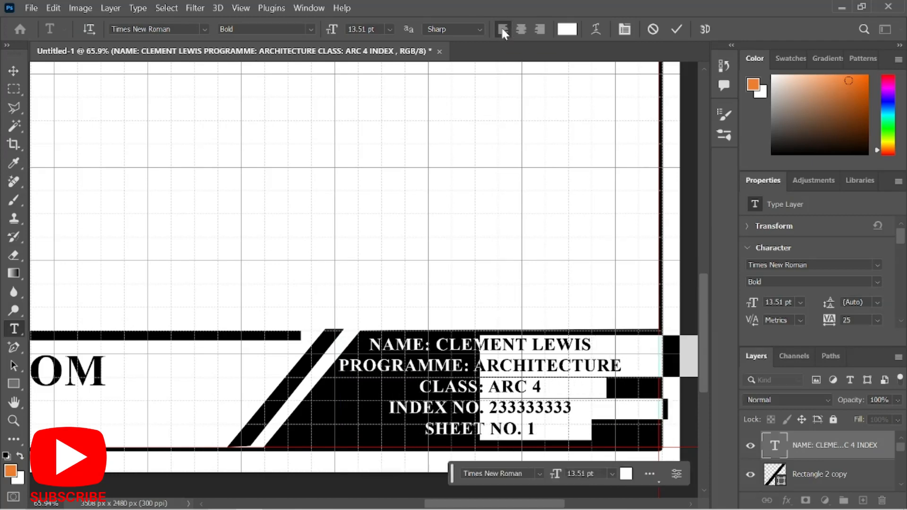
pyautogui.click(678, 28)
pyautogui.press('v')
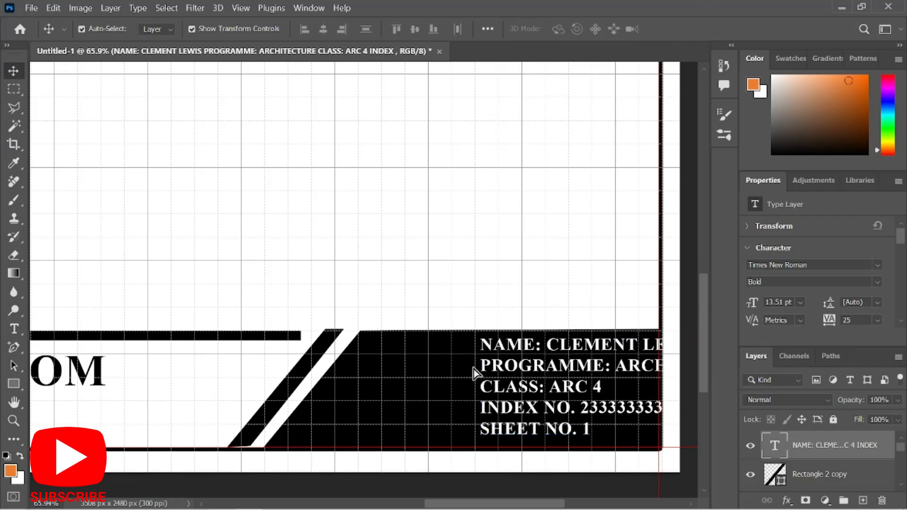
pyautogui.moveTo(474, 373)
pyautogui.mouseDown()
pyautogui.moveTo(435, 367)
pyautogui.moveTo(488, 370)
pyautogui.moveTo(480, 376)
pyautogui.mouseUp()
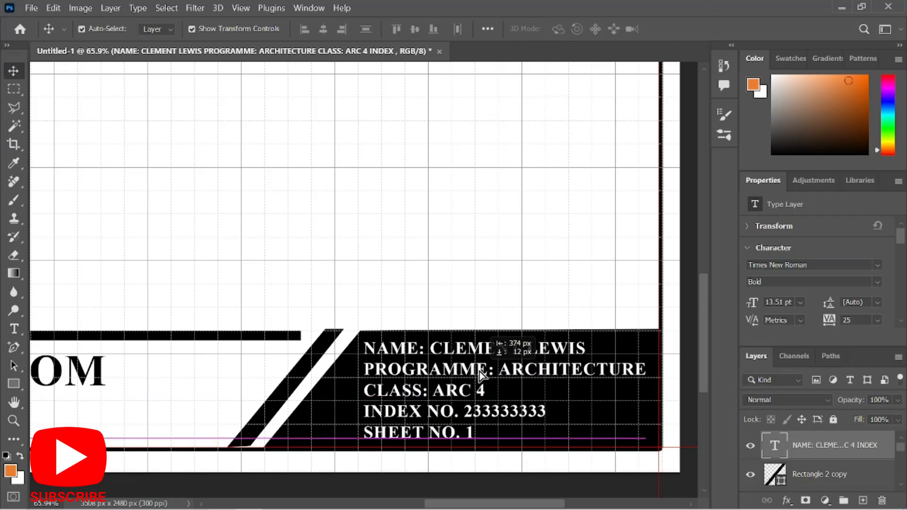
pyautogui.click(559, 257)
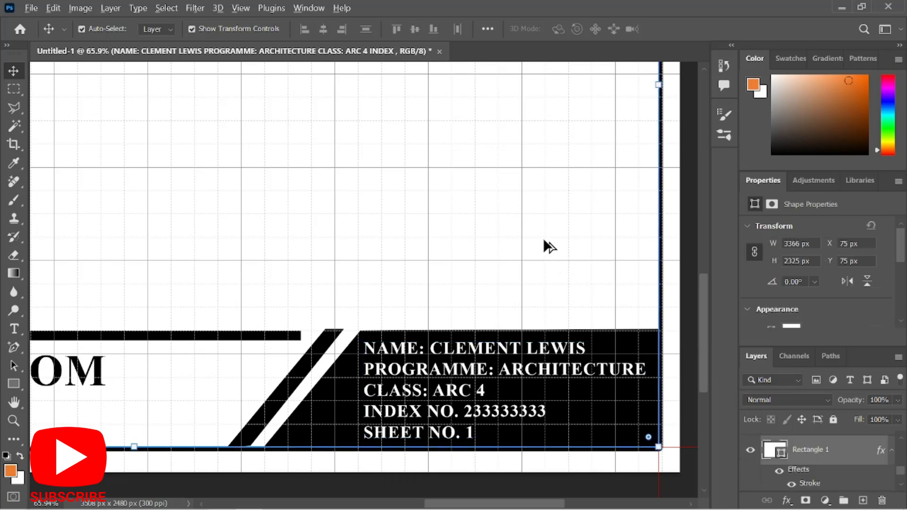
# Zoom out to fit the whole A4 sheet in view, then select the Rectangle tool.
pyautogui.scroll(-5, 535, 229)
pyautogui.moveTo(518, 500)
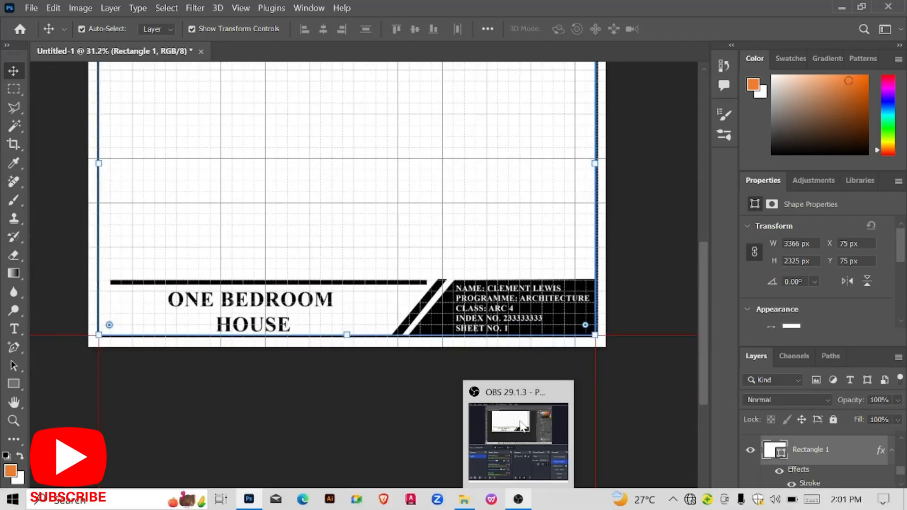
pyautogui.scroll(-2, 528, 254)
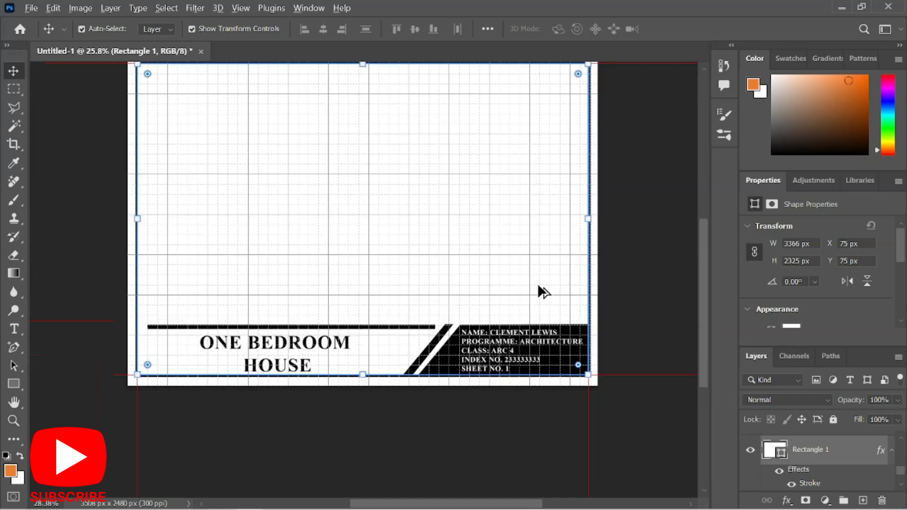
pyautogui.scroll(1, 544, 302)
pyautogui.scroll(1, 572, 326)
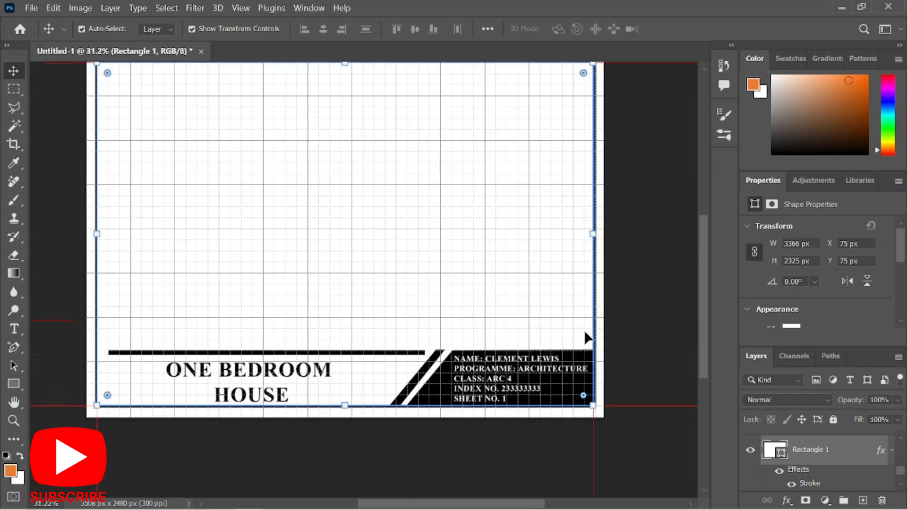
pyautogui.scroll(-1, 586, 336)
pyautogui.scroll(1, 573, 329)
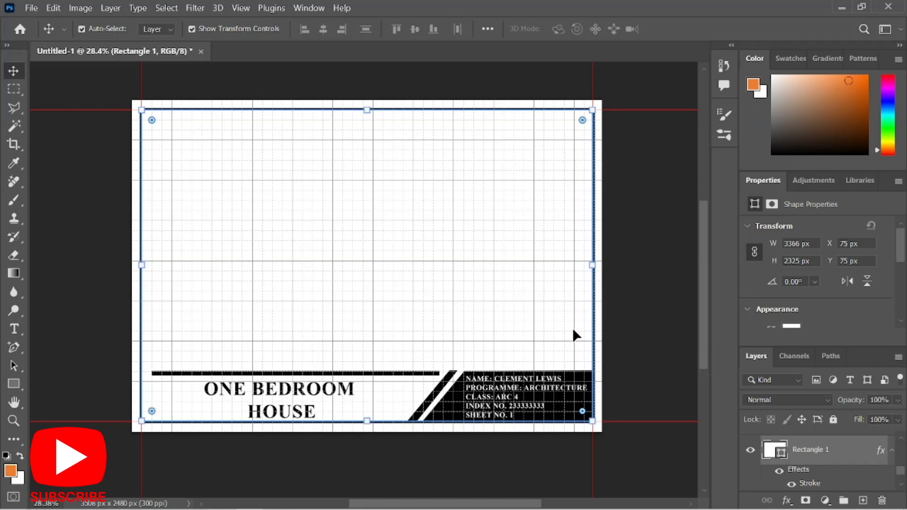
pyautogui.press('u')
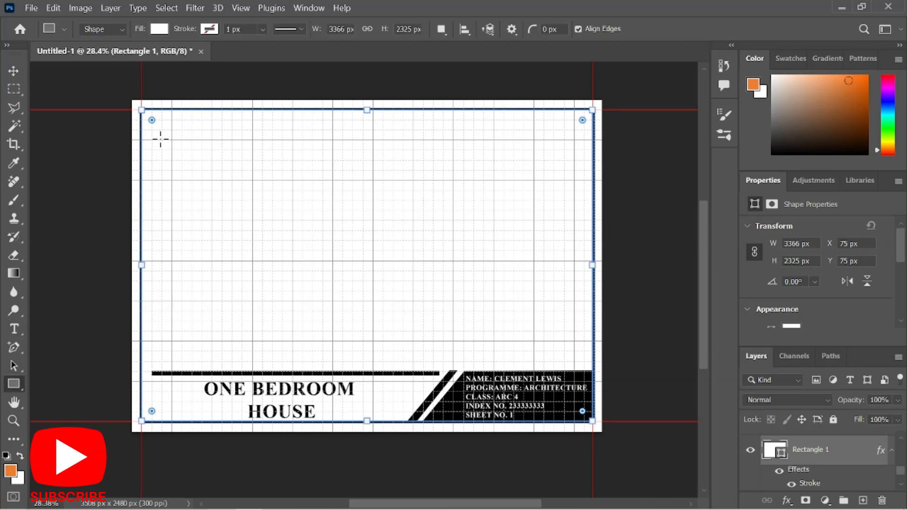
# Draw an 1800 × 150 px bar from the frame's top-left corner and fill it black.
pyautogui.moveTo(142, 120); pyautogui.dragTo(383, 135)
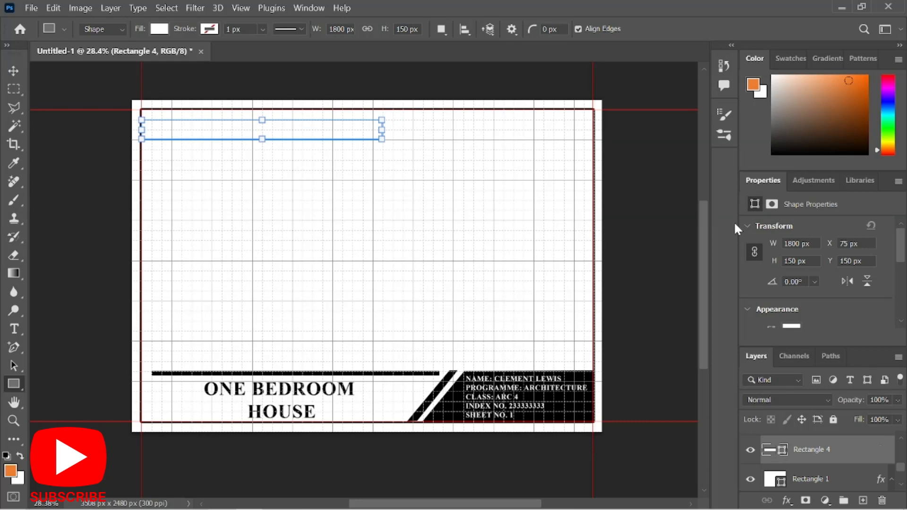
pyautogui.doubleClick(766, 452)
pyautogui.click(508, 397)
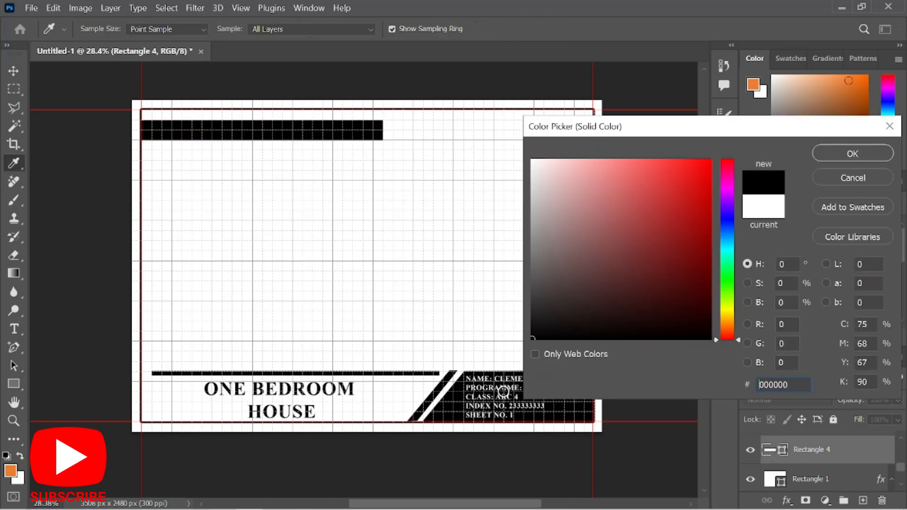
pyautogui.click(832, 160)
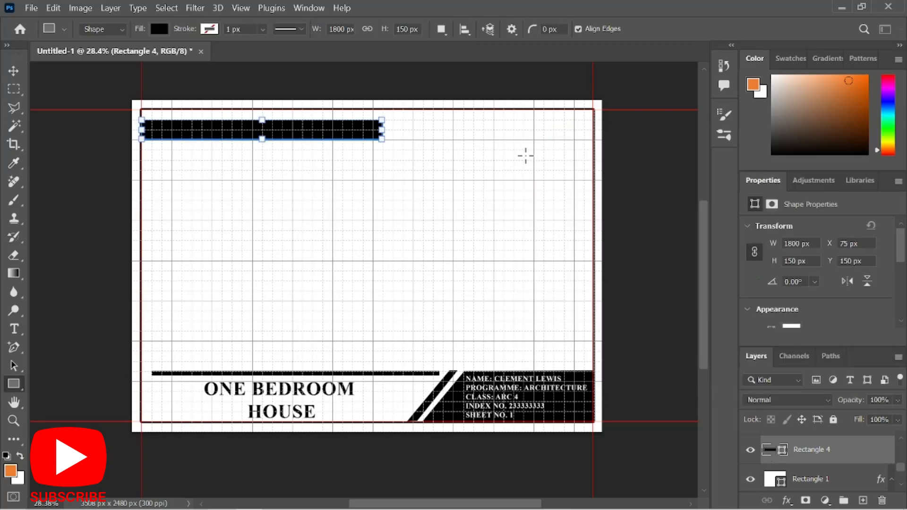
pyautogui.click(14, 348)
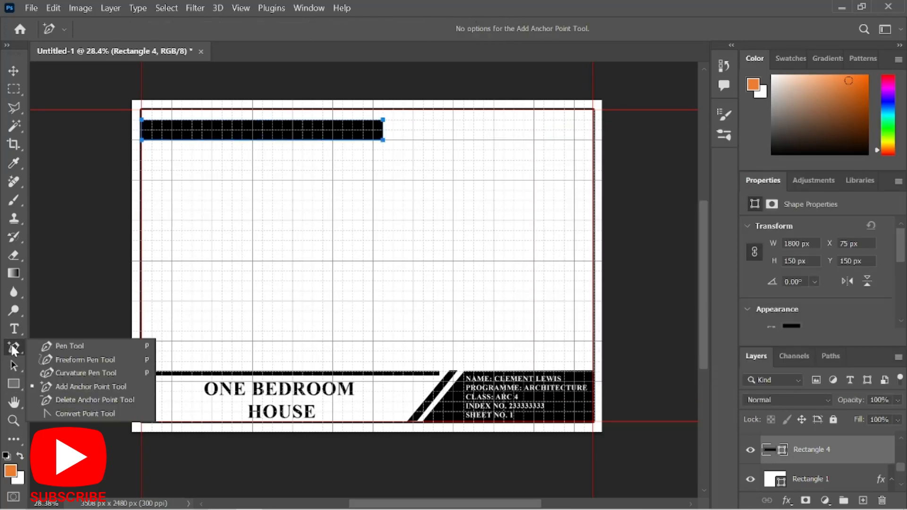
# Slant the black bar's right end by dragging its corner point, converting the live shape to a path.
pyautogui.click(46, 386)
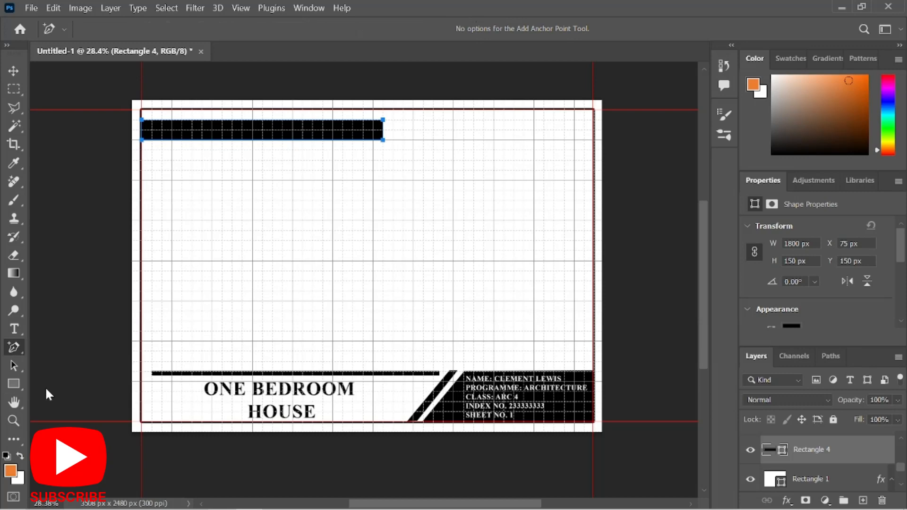
pyautogui.scroll(1, 353, 115)
pyautogui.scroll(1, 353, 116)
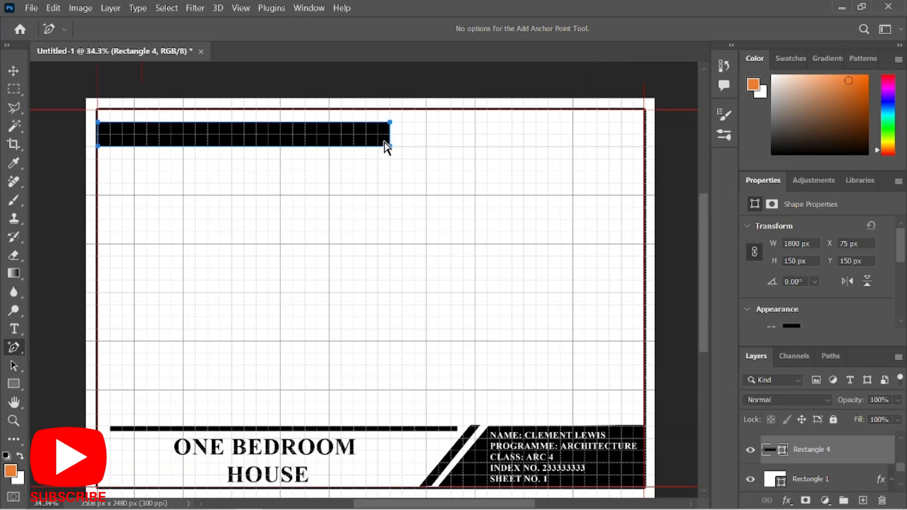
pyautogui.scroll(3, 389, 142)
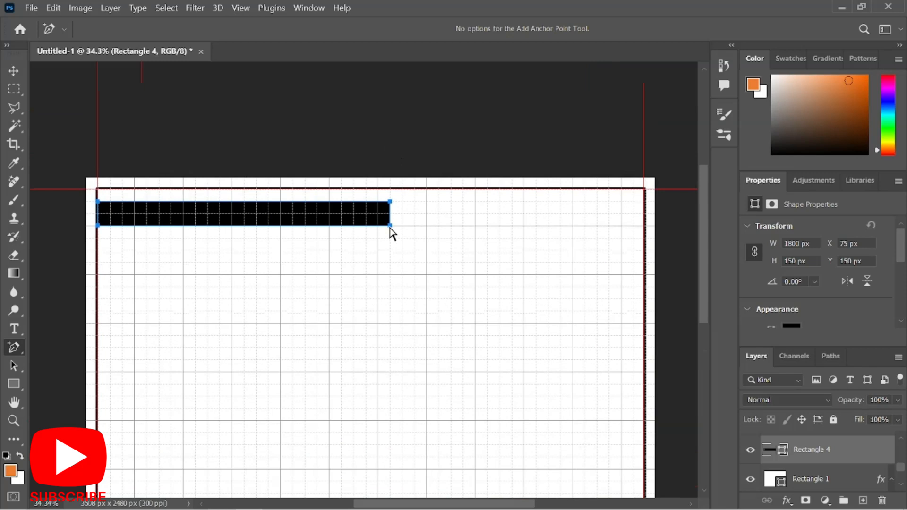
pyautogui.moveTo(390, 228); pyautogui.dragTo(356, 229)
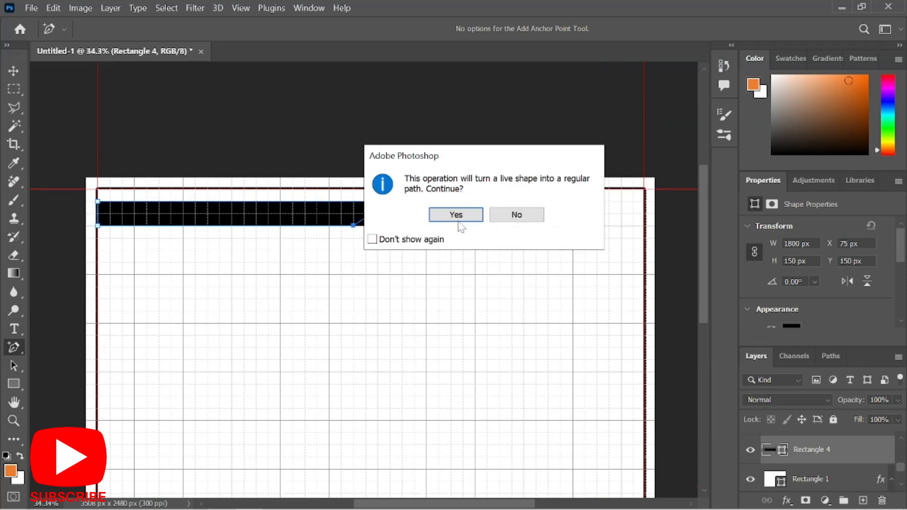
pyautogui.click(478, 216)
pyautogui.scroll(-3, 396, 251)
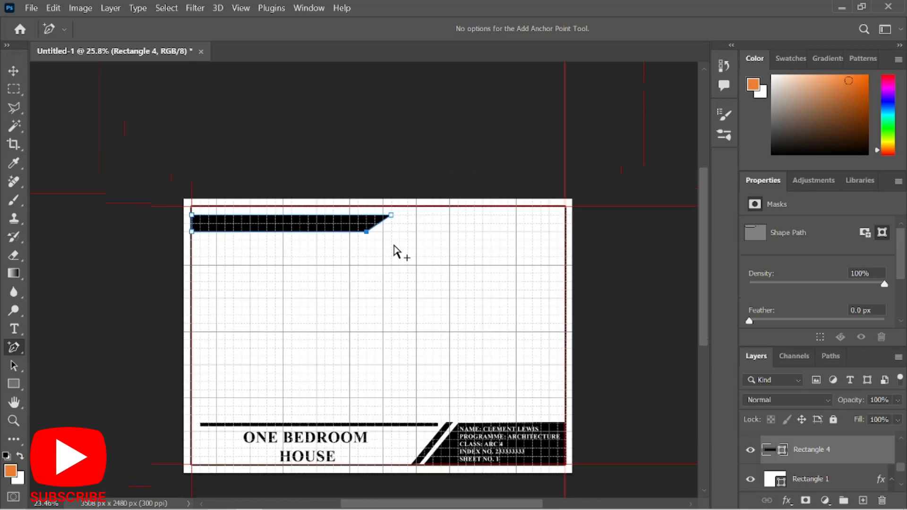
pyautogui.scroll(1, 305, 194)
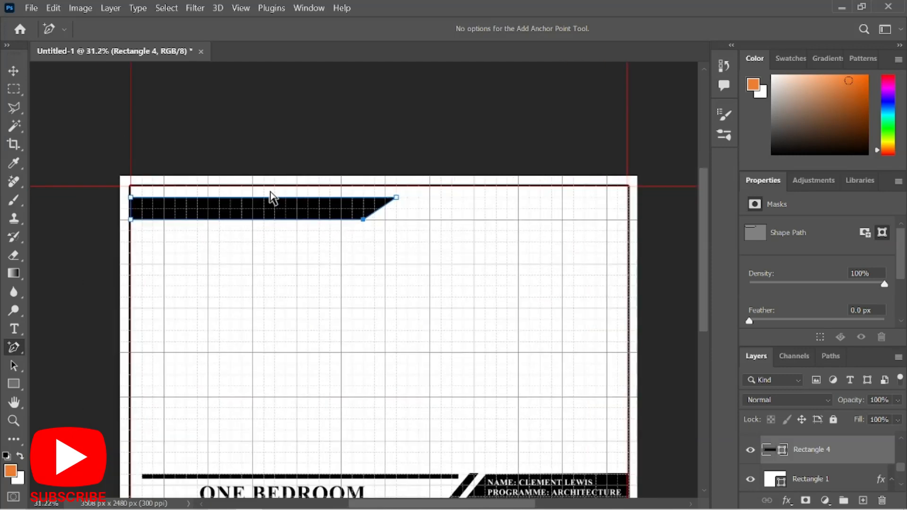
# Make Rectangle 4 thinner, scaling it to 74.67% height (about 119 px tall).
pyautogui.click(14, 70)
pyautogui.scroll(2, 247, 175)
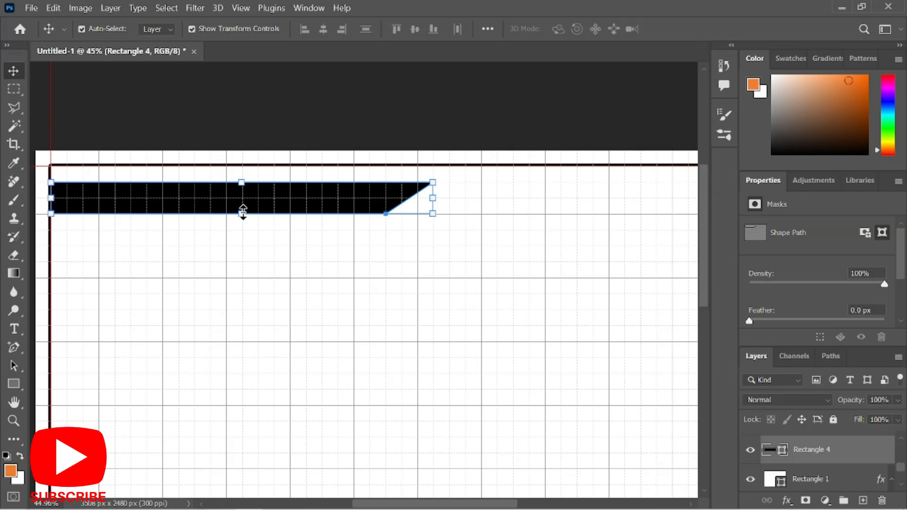
pyautogui.moveTo(243, 211); pyautogui.dragTo(242, 201)
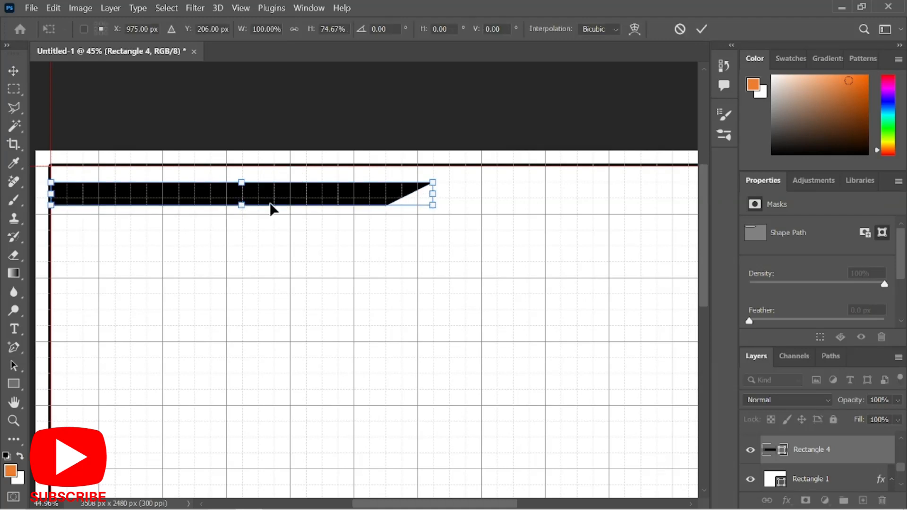
pyautogui.press('Return')
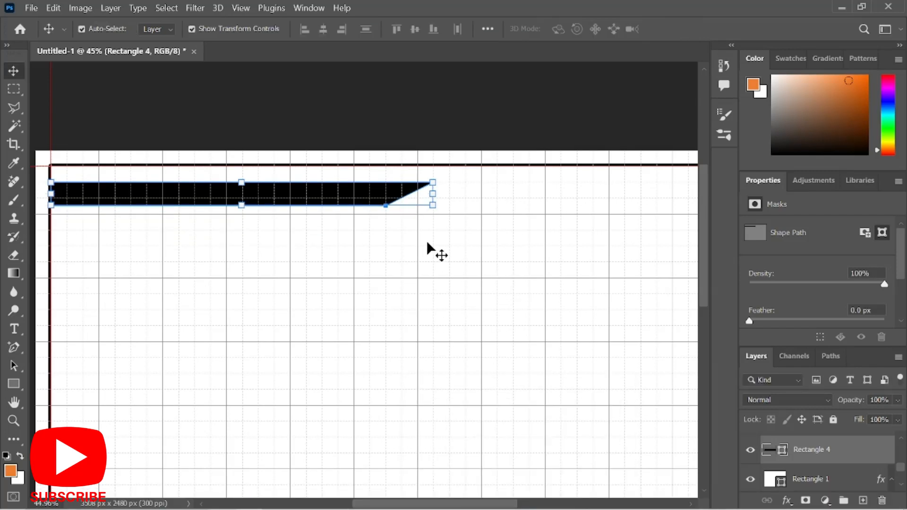
pyautogui.scroll(-4, 432, 246)
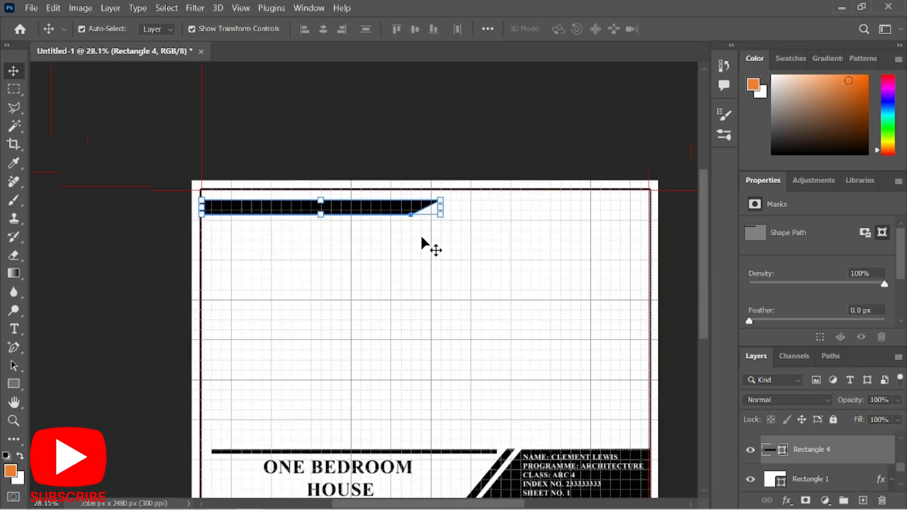
# Duplicate the ONE BEDROOM HOUSE title up to the top and move its layer up.
pyautogui.click(371, 282)
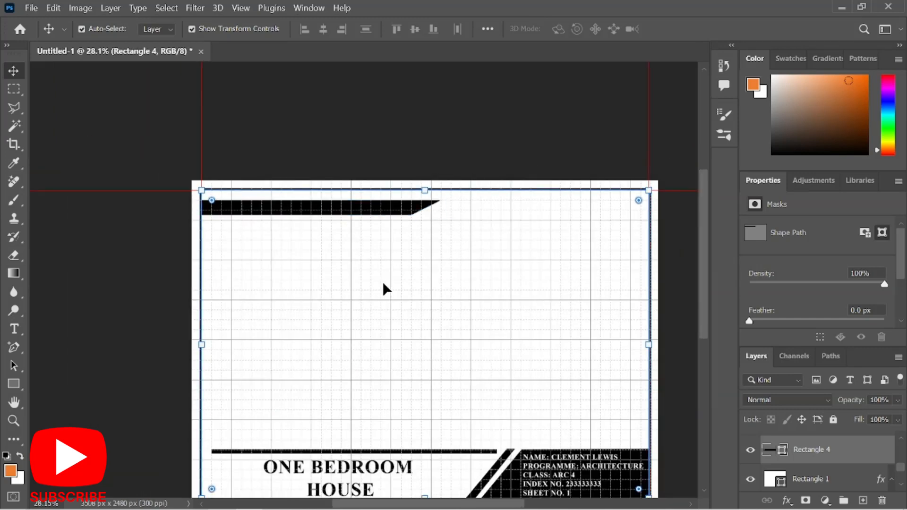
pyautogui.click(373, 471)
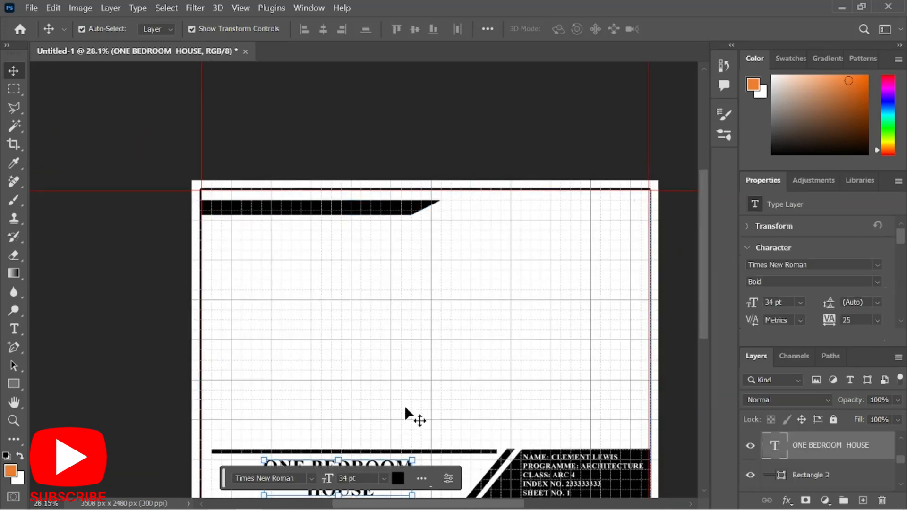
pyautogui.scroll(-2, 403, 386)
pyautogui.press('ctrl')
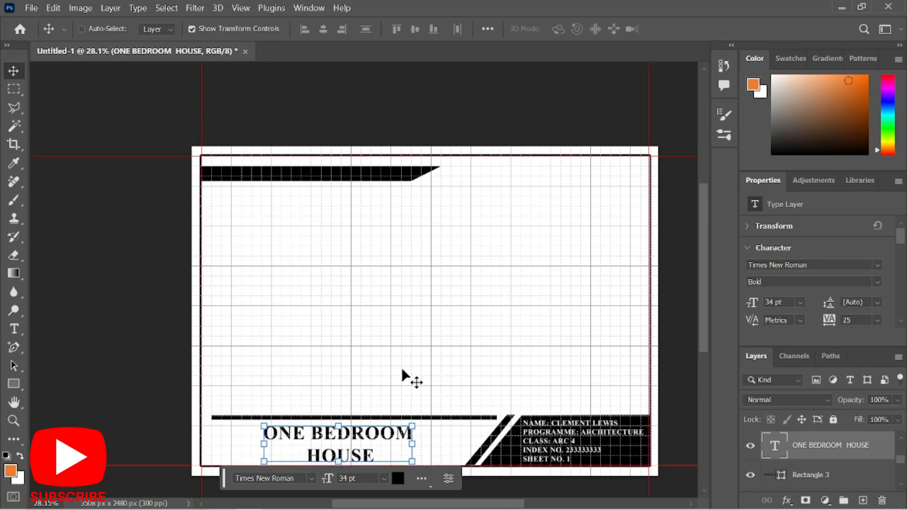
pyautogui.moveTo(391, 444); pyautogui.dragTo(383, 208)
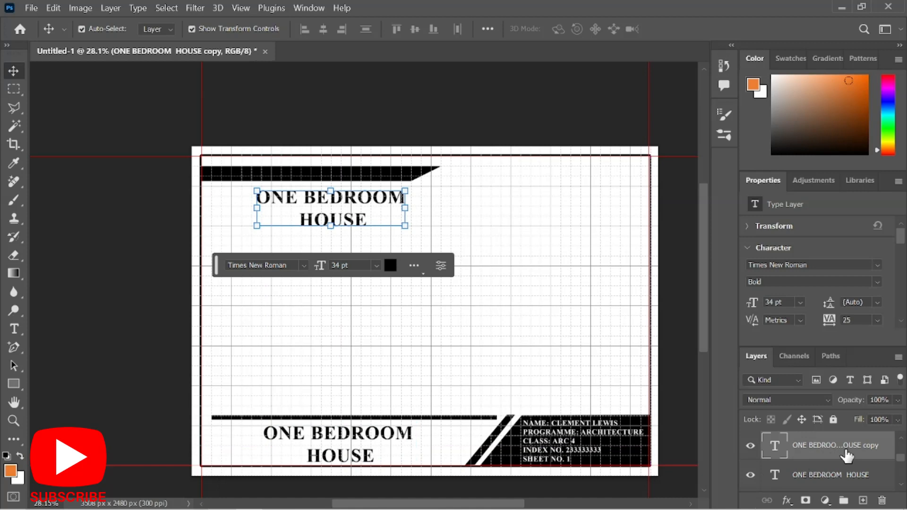
pyautogui.scroll(2, 845, 455)
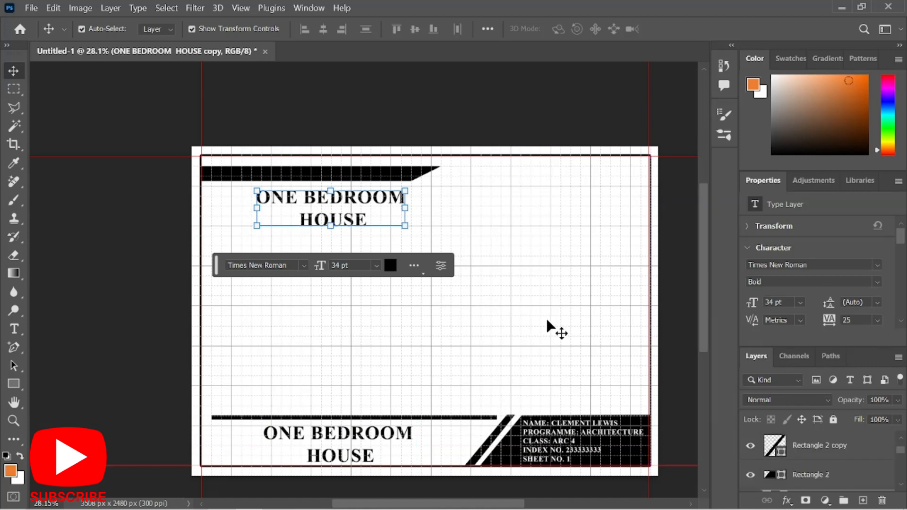
pyautogui.scroll(-2, 798, 473)
pyautogui.moveTo(800, 446)
pyautogui.mouseDown()
pyautogui.moveTo(785, 386)
pyautogui.moveTo(767, 376)
pyautogui.moveTo(797, 442)
pyautogui.mouseUp()
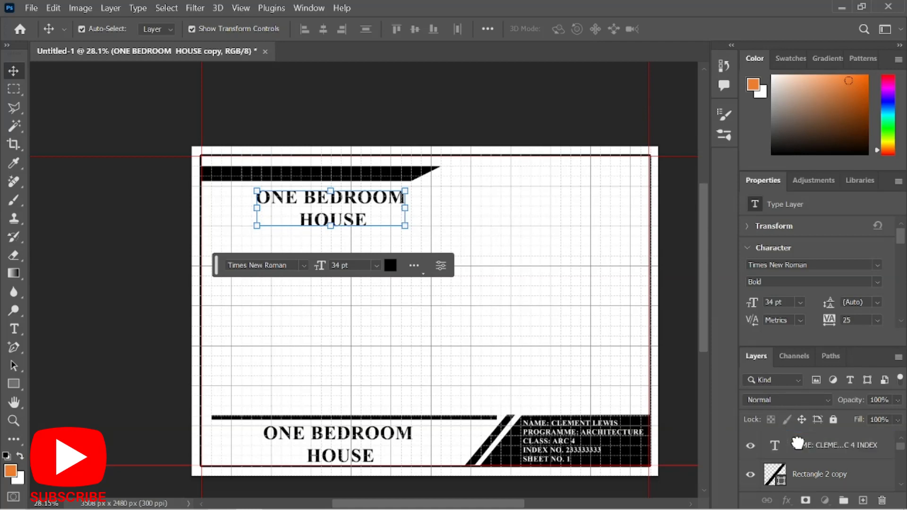
# Retype the copy as 'FLOOR PLAN' and shrink it to about 71% onto the header bar.
pyautogui.doubleClick(360, 218)
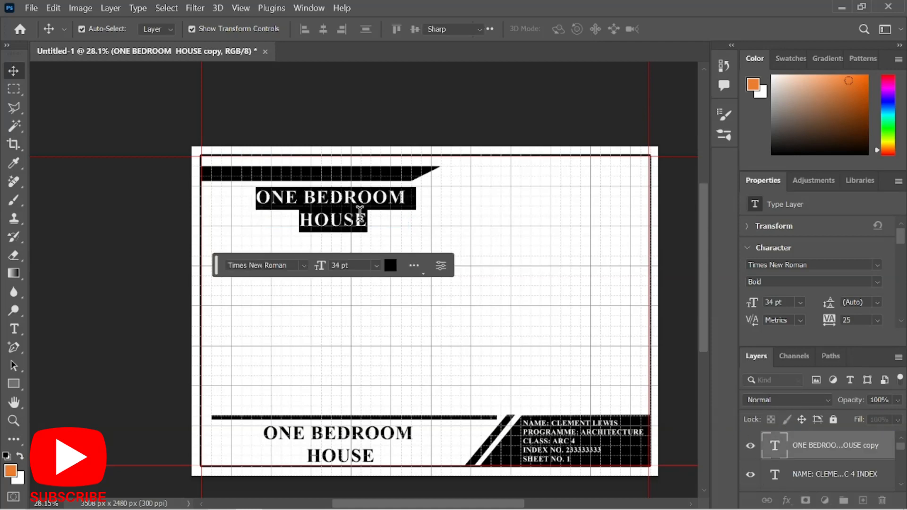
pyautogui.write('FLOO')
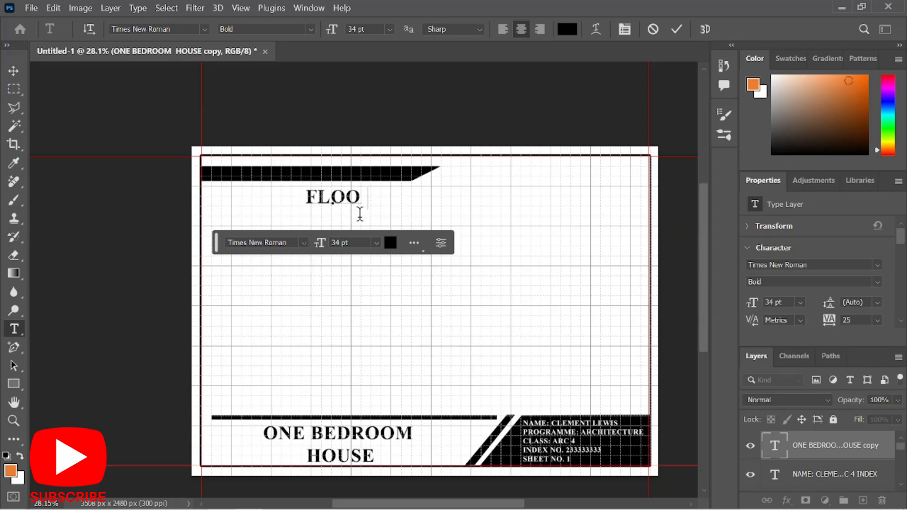
pyautogui.write('R PLAN')
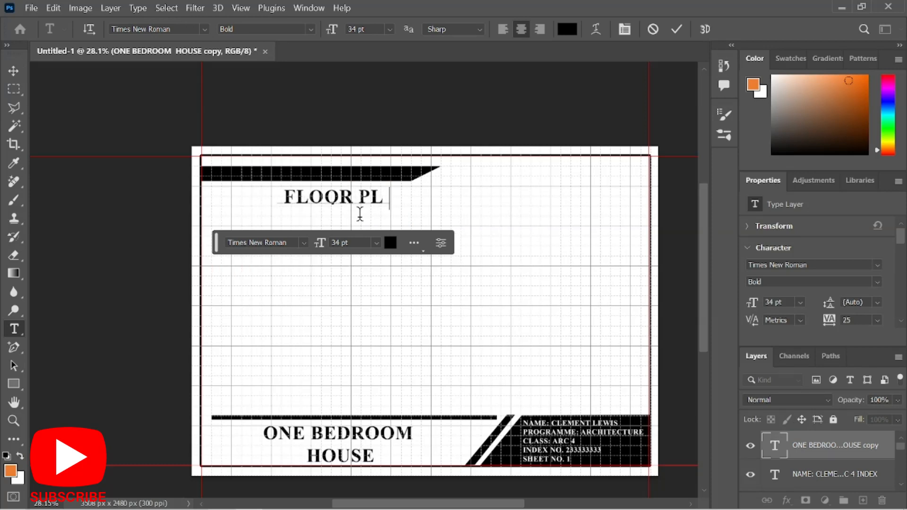
pyautogui.click(677, 29)
pyautogui.press('v')
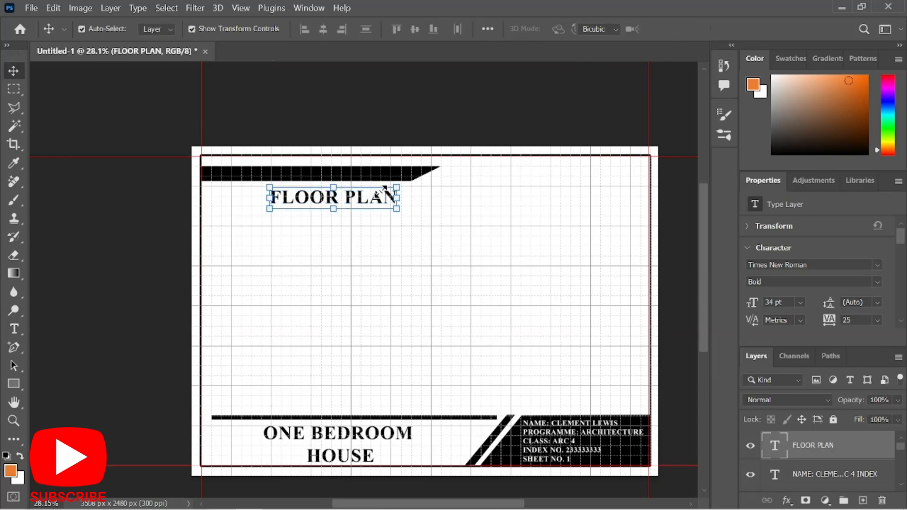
pyautogui.moveTo(385, 188); pyautogui.dragTo(312, 178)
# Commit the FLOOR PLAN placement and colour its text white (ffffff).
pyautogui.press('Return')
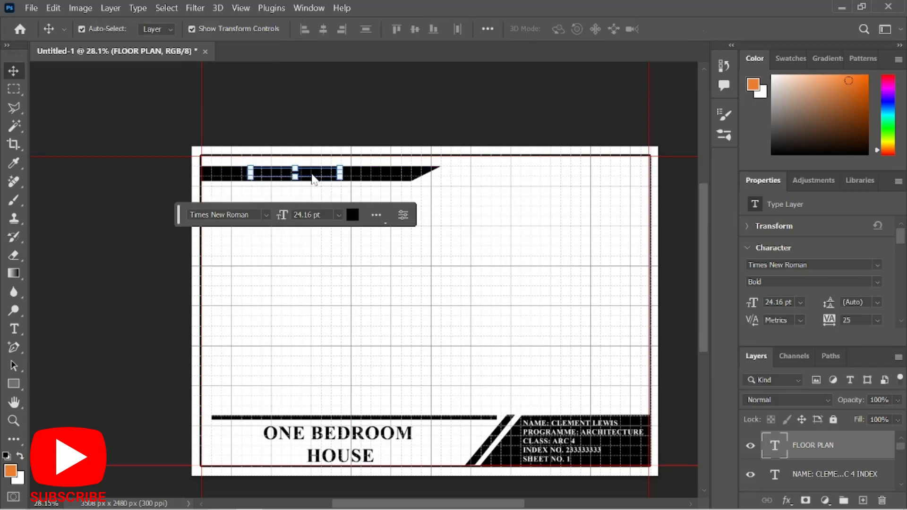
pyautogui.doubleClick(315, 173)
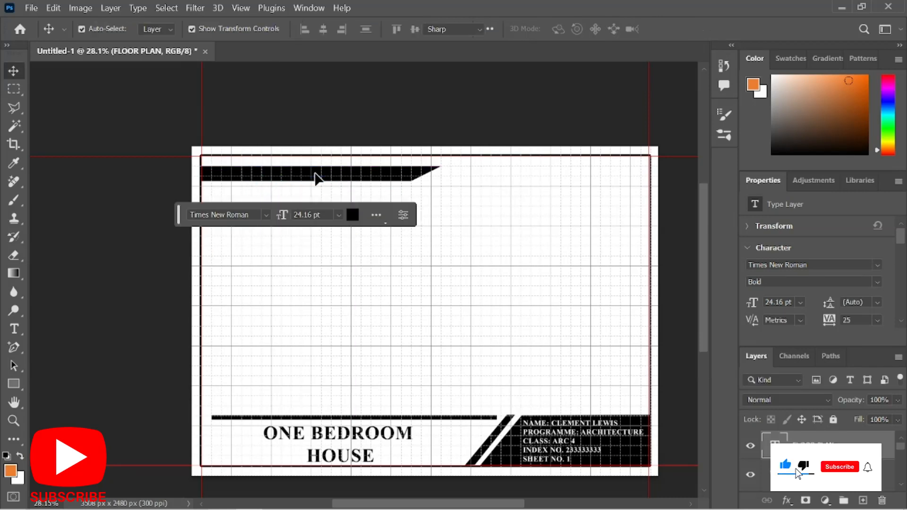
pyautogui.click(566, 29)
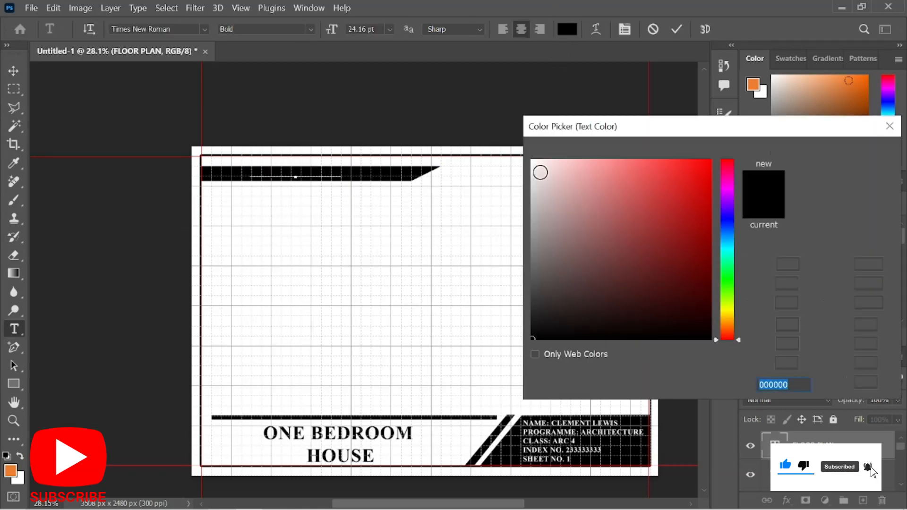
pyautogui.write('ffffff')
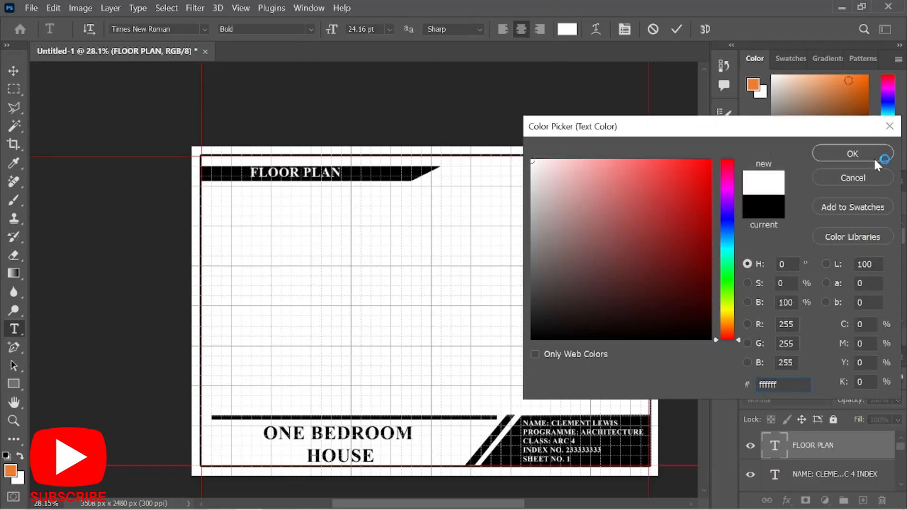
pyautogui.click(852, 153)
pyautogui.click(676, 29)
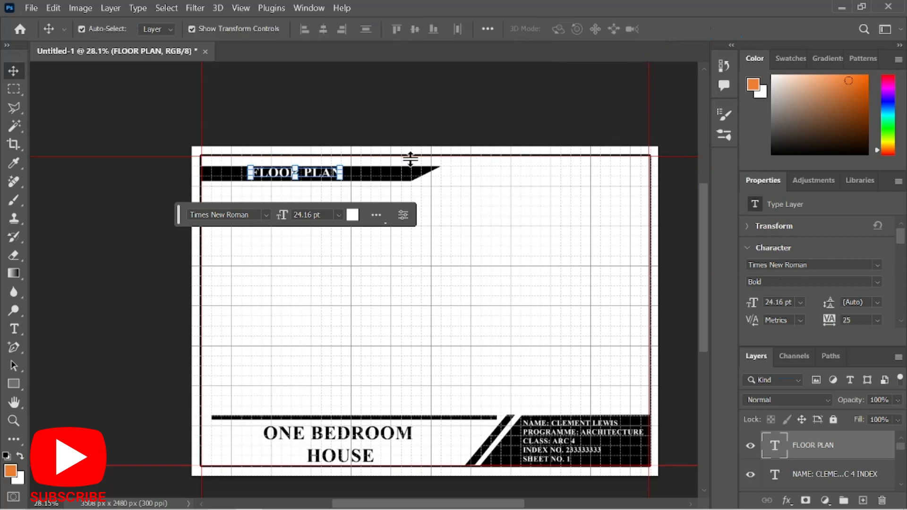
# Shrink FLOOR PLAN slightly to 18.32 pt so it fits inside the black bar.
pyautogui.scroll(3, 318, 162)
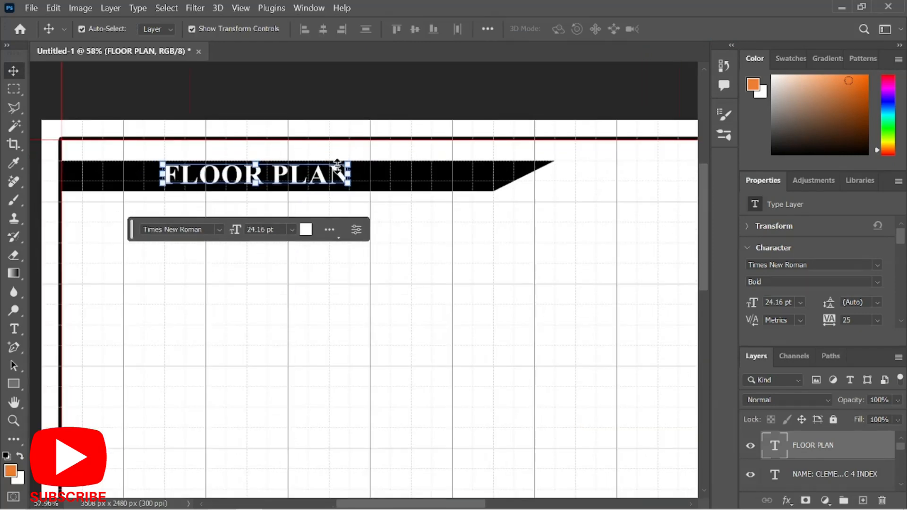
pyautogui.scroll(1, 349, 172)
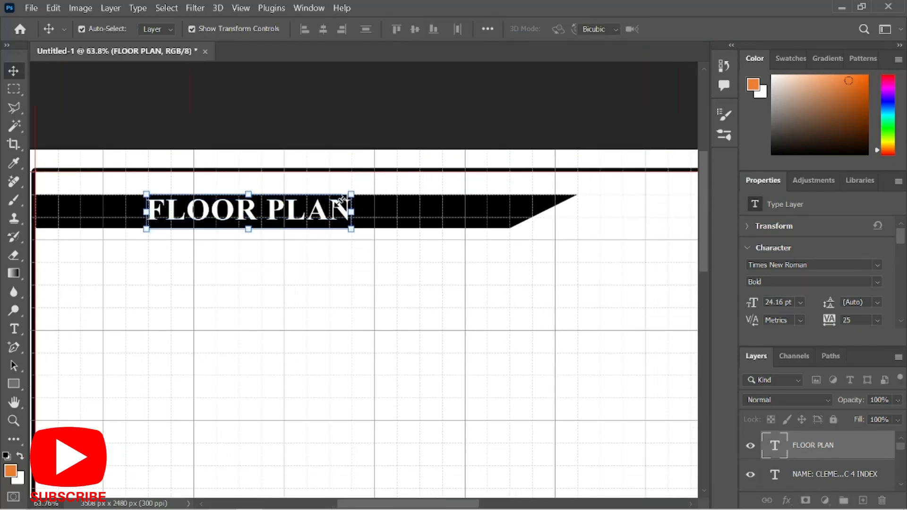
pyautogui.moveTo(341, 202); pyautogui.dragTo(284, 211)
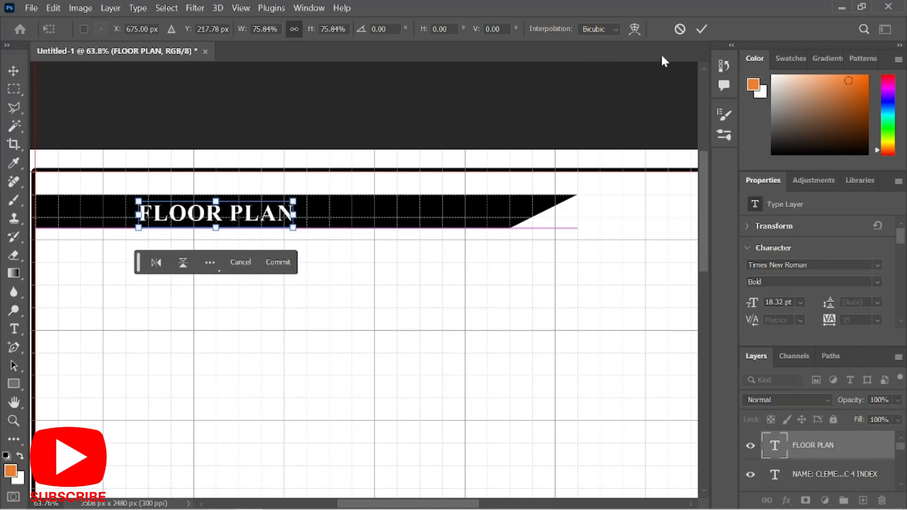
pyautogui.click(702, 28)
pyautogui.scroll(-5, 465, 182)
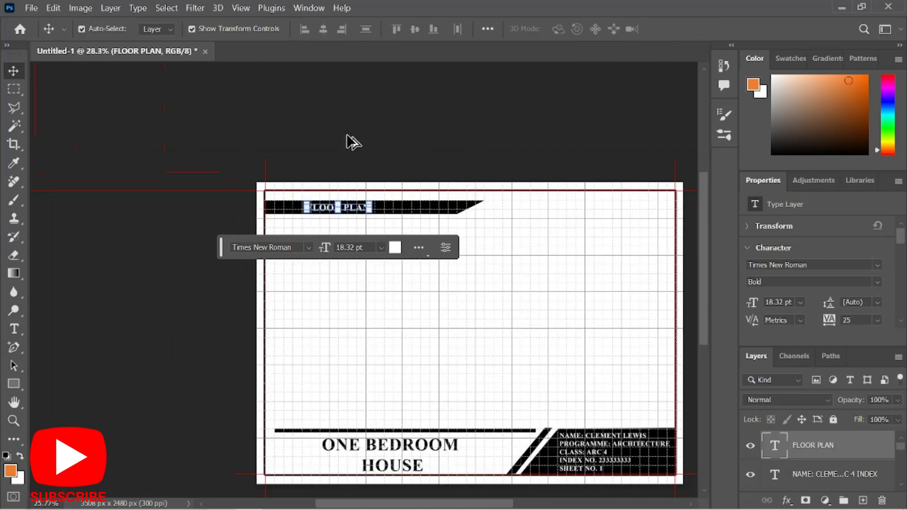
pyautogui.scroll(2, 614, 397)
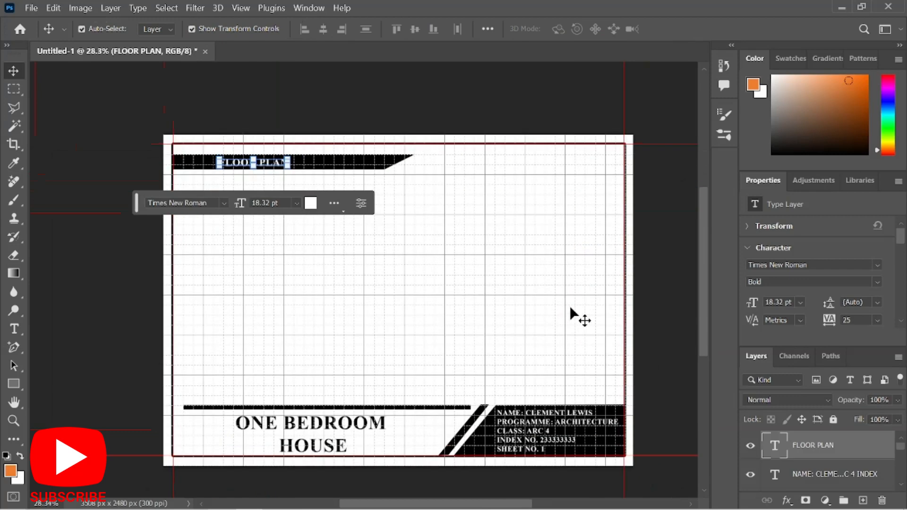
pyautogui.click(531, 270)
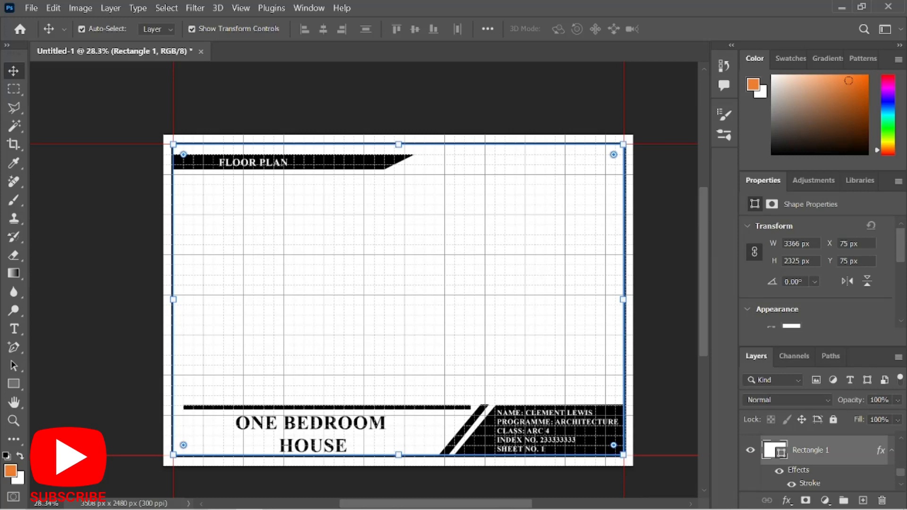
# Bring up the Untitled-1-Recovered.psd tab showing the FLOOR PLAN title sheet.
pyautogui.moveTo(514, 504)
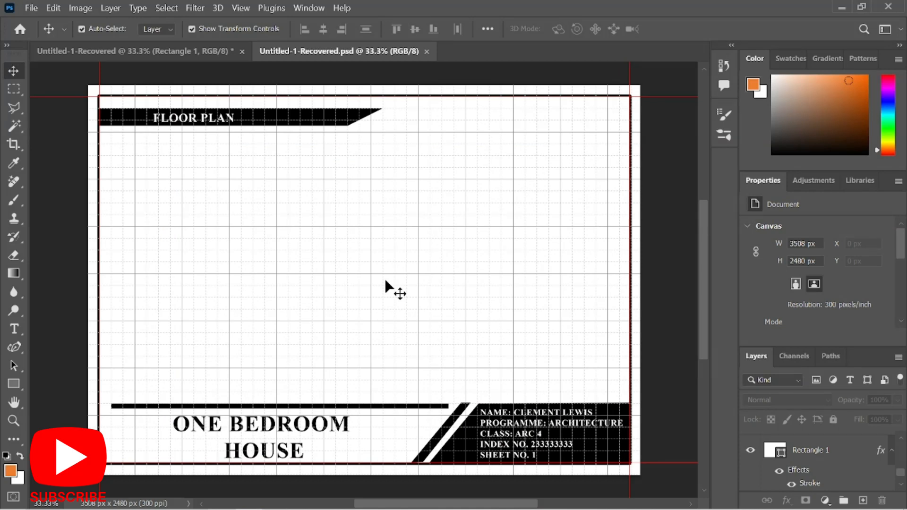
# Open pngwing.com from Downloads and drag its crane skyline onto the title sheet.
pyautogui.click(31, 8)
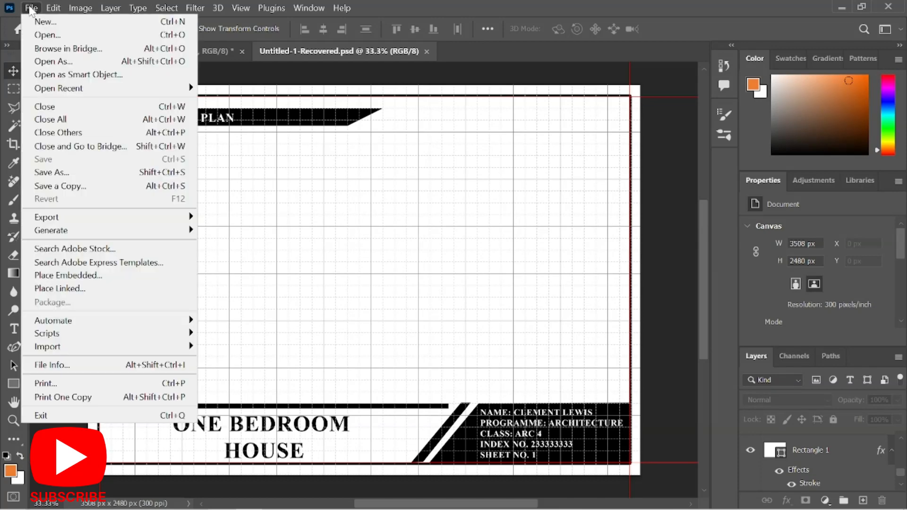
pyautogui.click(41, 35)
pyautogui.click(63, 177)
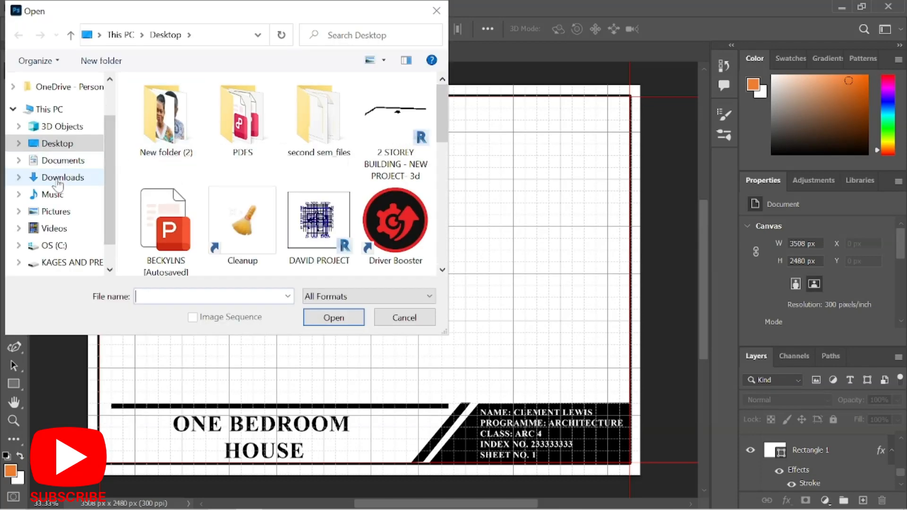
pyautogui.click(263, 197)
pyautogui.scroll(-1, 266, 195)
pyautogui.scroll(-3, 265, 195)
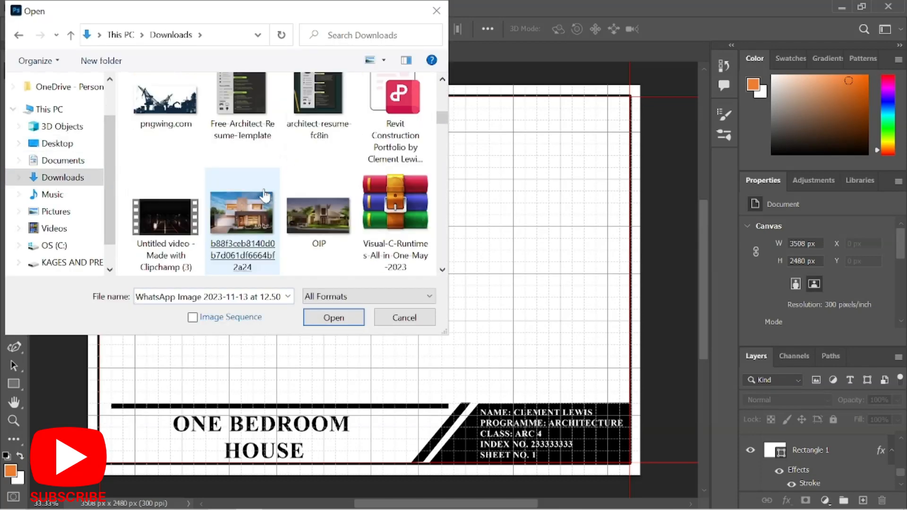
pyautogui.scroll(1, 263, 196)
pyautogui.scroll(-1, 263, 197)
pyautogui.click(157, 118)
pyautogui.doubleClick(157, 118)
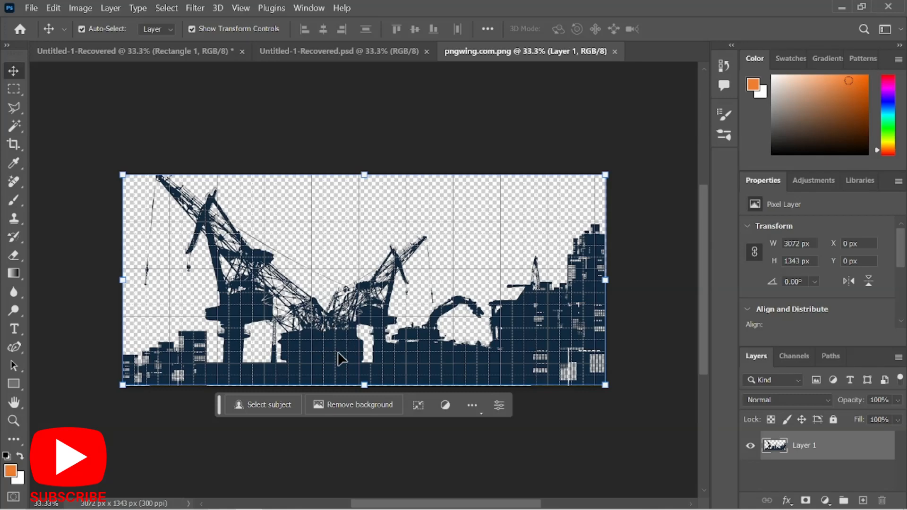
pyautogui.moveTo(339, 352); pyautogui.dragTo(355, 281)
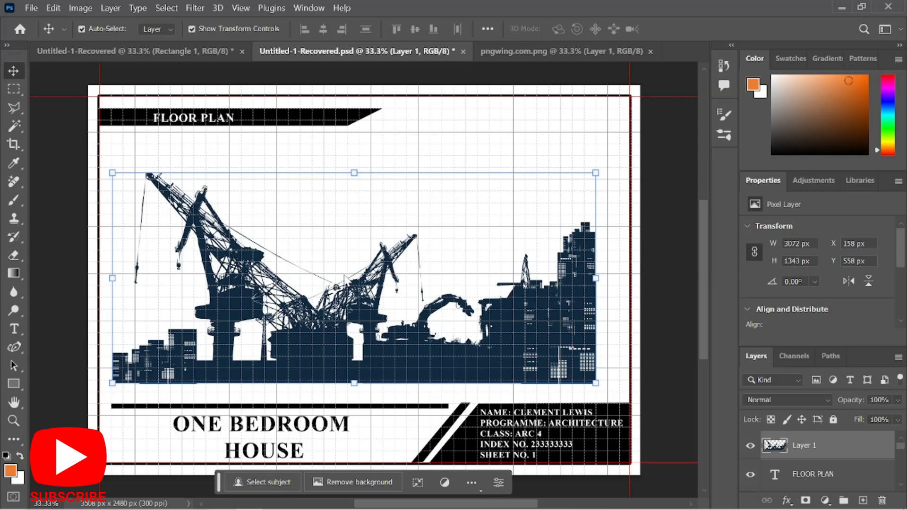
# Lower the crane skyline on the sheet, stack it beneath the text layers, and enlarge the Layers panel.
pyautogui.moveTo(449, 353); pyautogui.dragTo(453, 433)
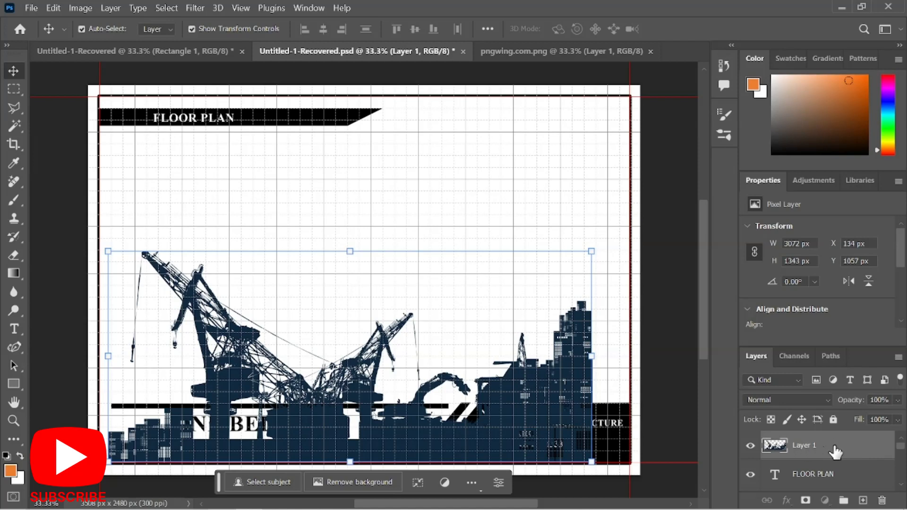
pyautogui.moveTo(834, 454)
pyautogui.mouseDown()
pyautogui.moveTo(835, 492)
pyautogui.moveTo(828, 427)
pyautogui.moveTo(811, 480)
pyautogui.mouseUp()
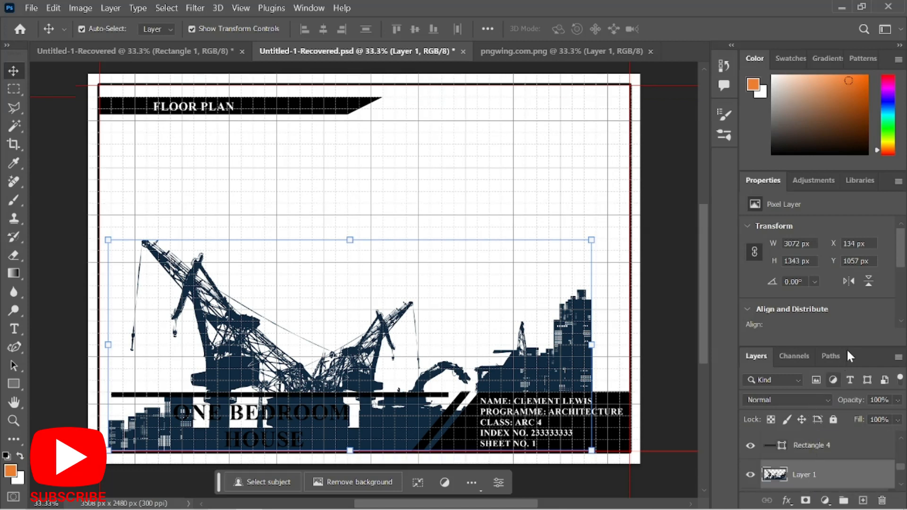
pyautogui.moveTo(848, 350); pyautogui.dragTo(840, 320)
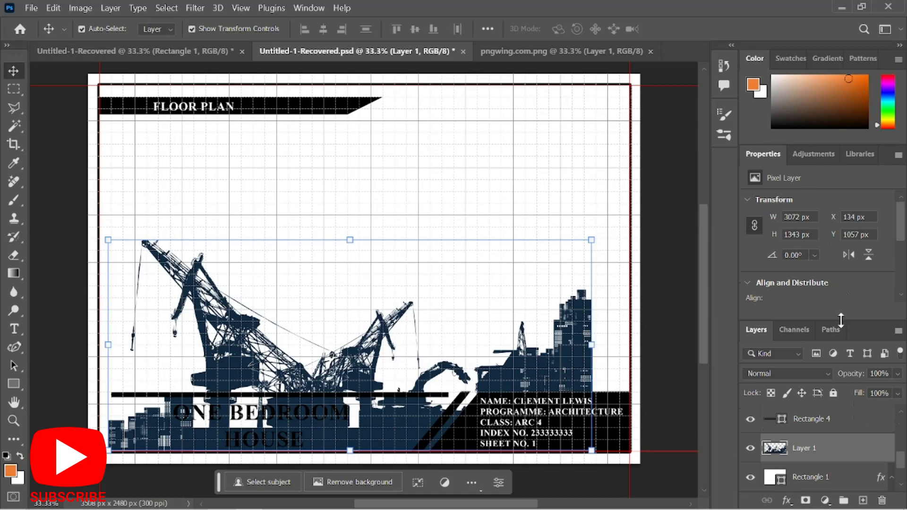
# Rename the Rectangle 1 frame layer to 'WORKING AREA'.
pyautogui.click(804, 479)
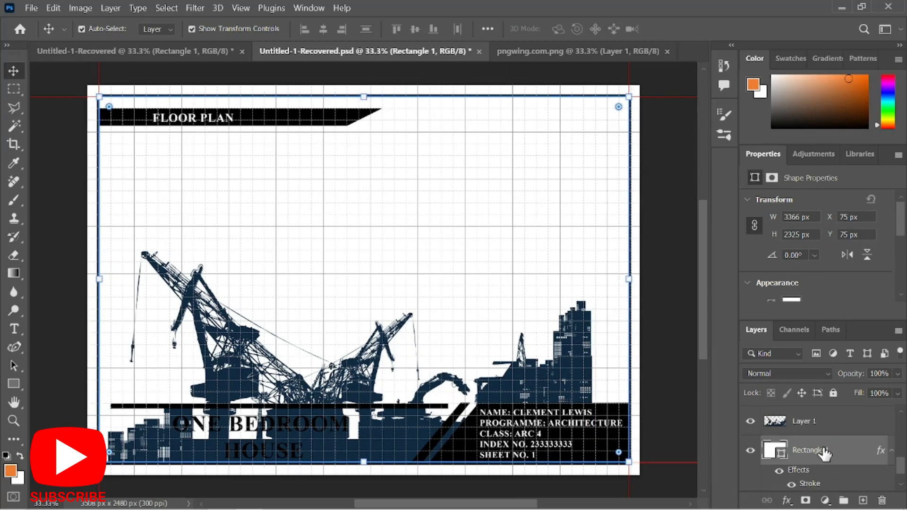
pyautogui.scroll(-1, 825, 452)
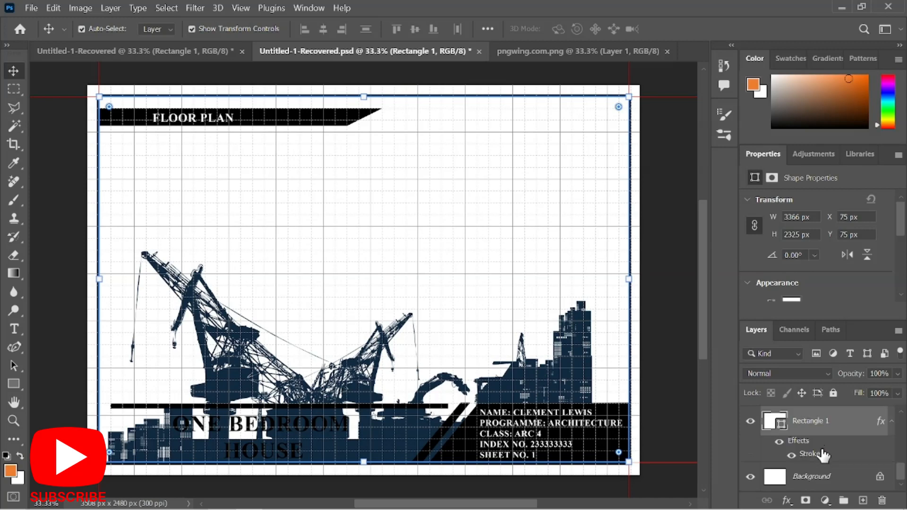
pyautogui.doubleClick(808, 420)
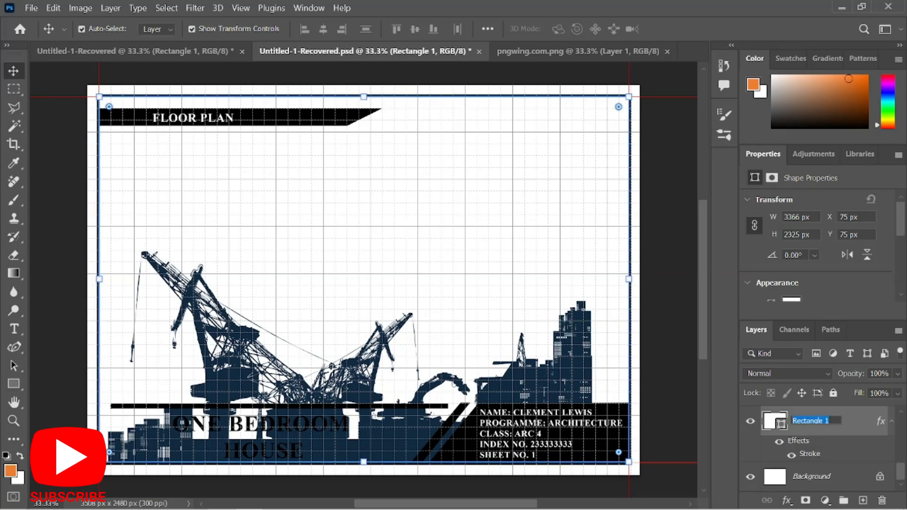
pyautogui.write('WORKING REA')
pyautogui.write('A')
pyautogui.click(680, 418)
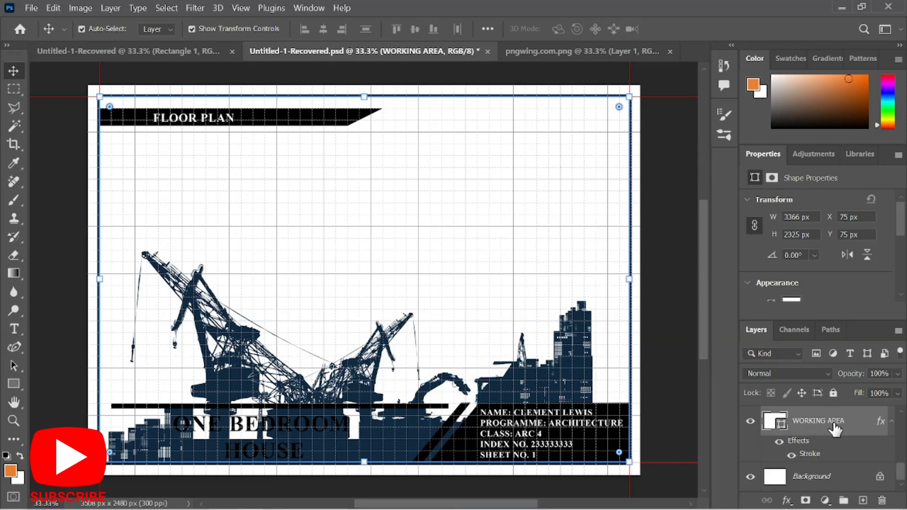
pyautogui.scroll(1, 835, 428)
pyautogui.scroll(-1, 835, 427)
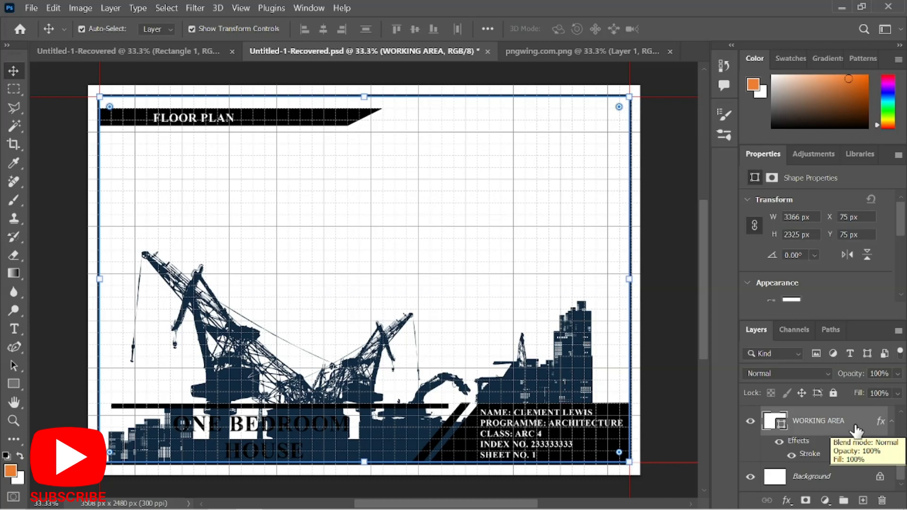
pyautogui.scroll(1, 856, 431)
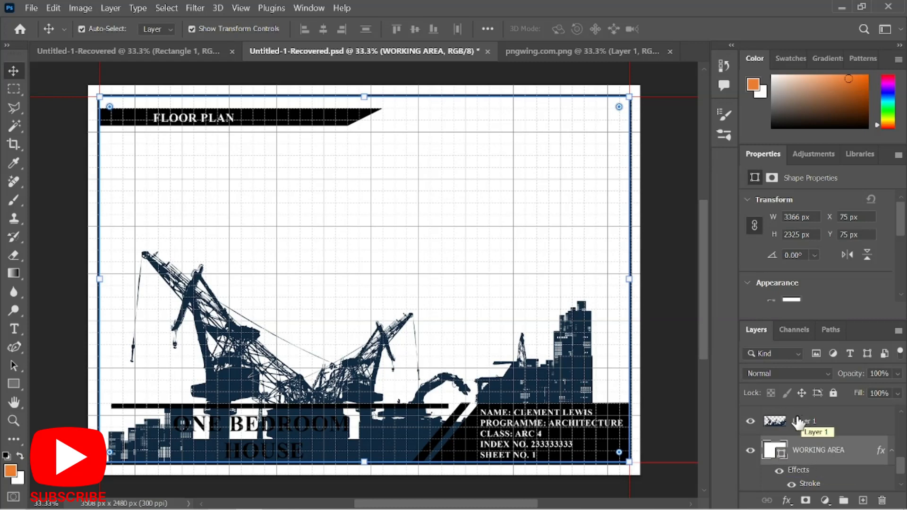
# Scale the crane skyline to about 109.5% to span the frame width, nudging it slightly up.
pyautogui.moveTo(793, 424); pyautogui.dragTo(791, 473)
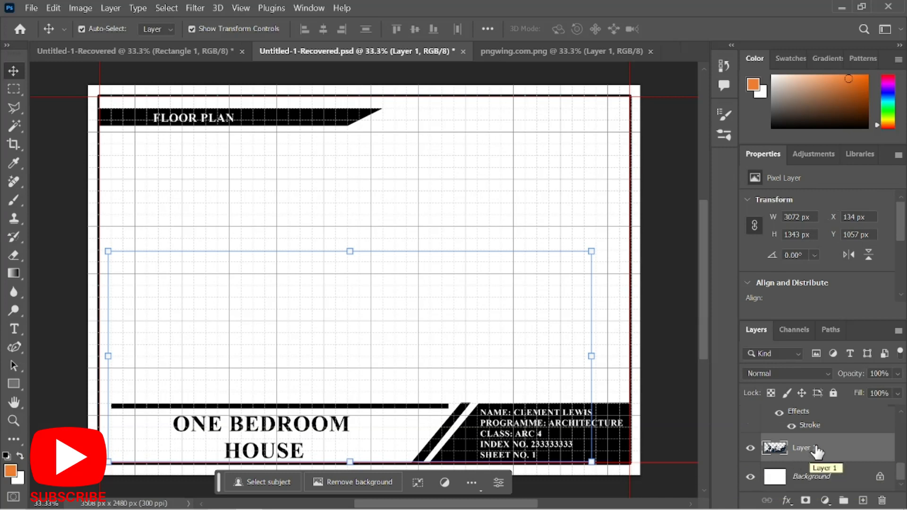
pyautogui.moveTo(817, 452)
pyautogui.mouseDown()
pyautogui.moveTo(823, 400)
pyautogui.moveTo(803, 451)
pyautogui.mouseUp()
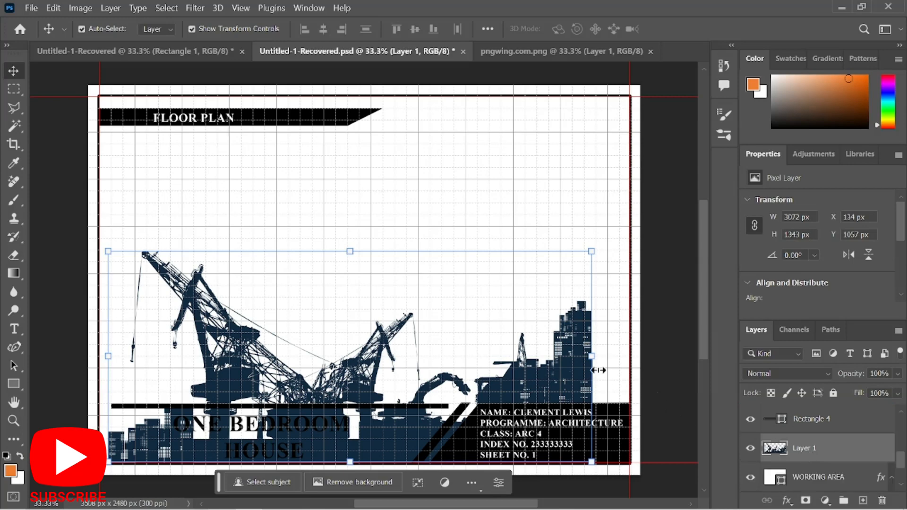
pyautogui.click(594, 352)
pyautogui.moveTo(601, 347); pyautogui.dragTo(630, 329)
pyautogui.moveTo(107, 240); pyautogui.dragTo(98, 230)
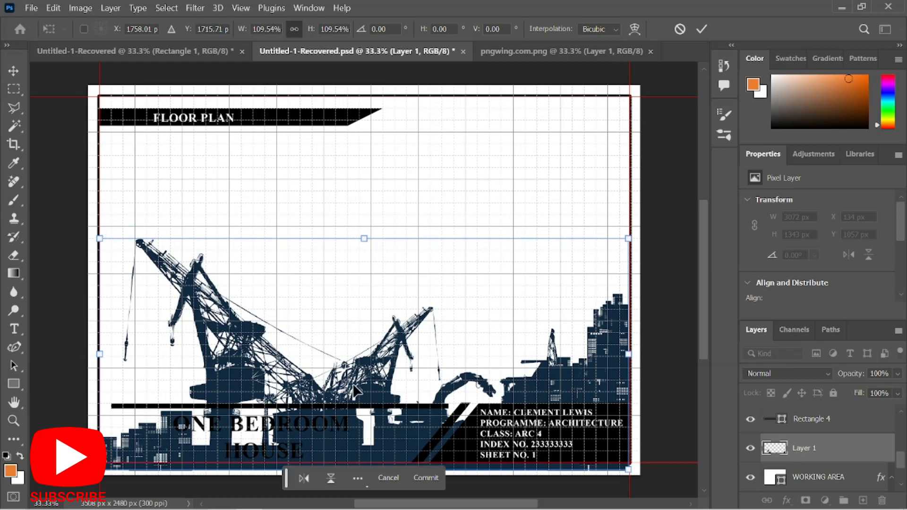
pyautogui.moveTo(352, 382)
pyautogui.mouseDown()
pyautogui.moveTo(352, 364)
pyautogui.moveTo(355, 377)
pyautogui.mouseUp()
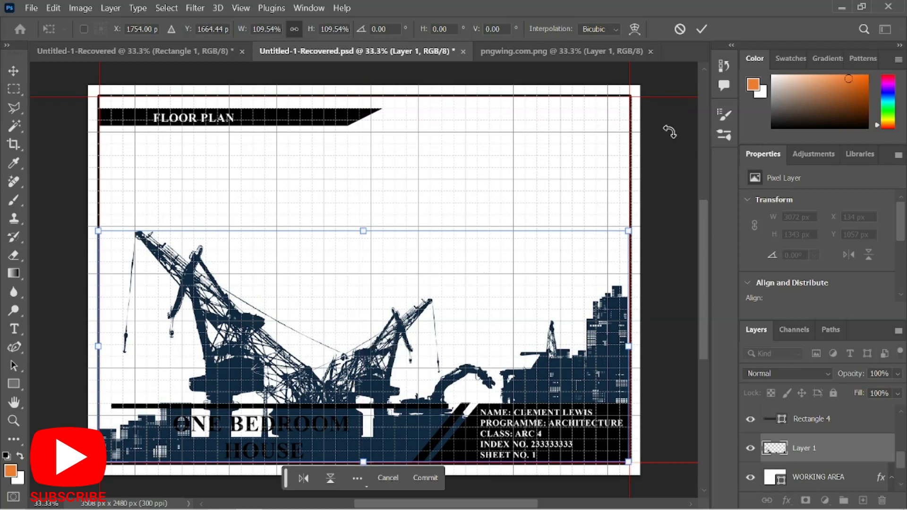
pyautogui.press('Return')
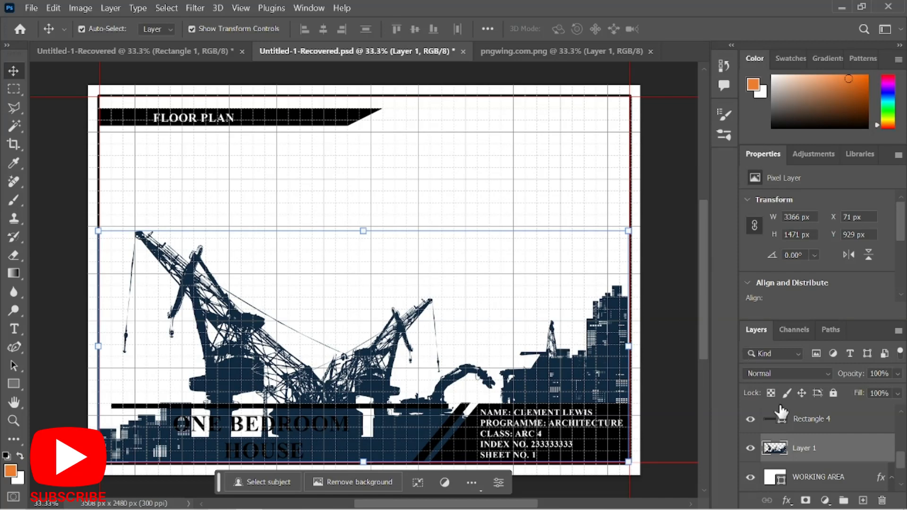
# Give the crane layer a dark grey #3e3a3a Color Overlay layer style.
pyautogui.doubleClick(860, 453)
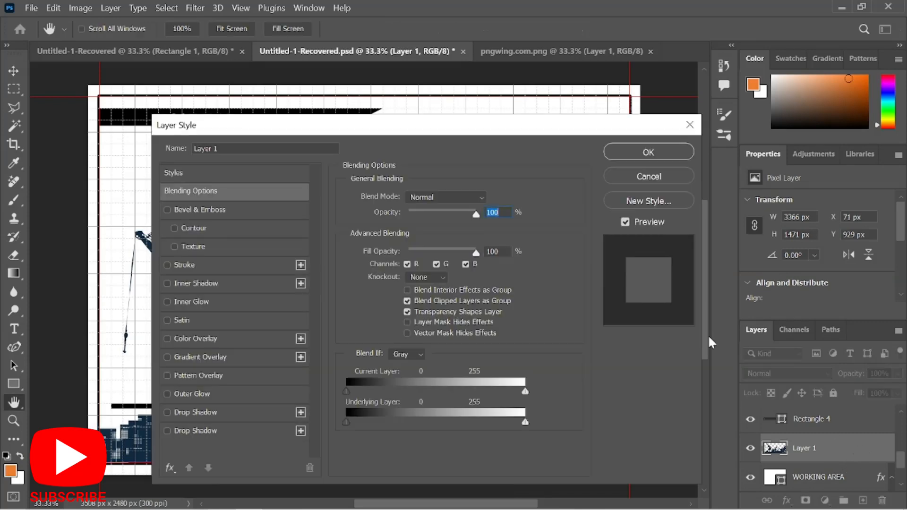
pyautogui.moveTo(283, 131); pyautogui.dragTo(582, 101)
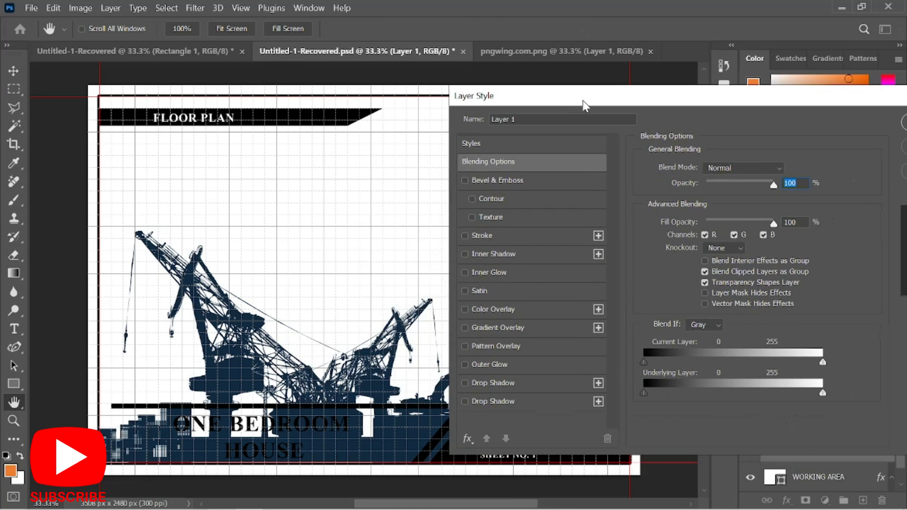
pyautogui.click(464, 310)
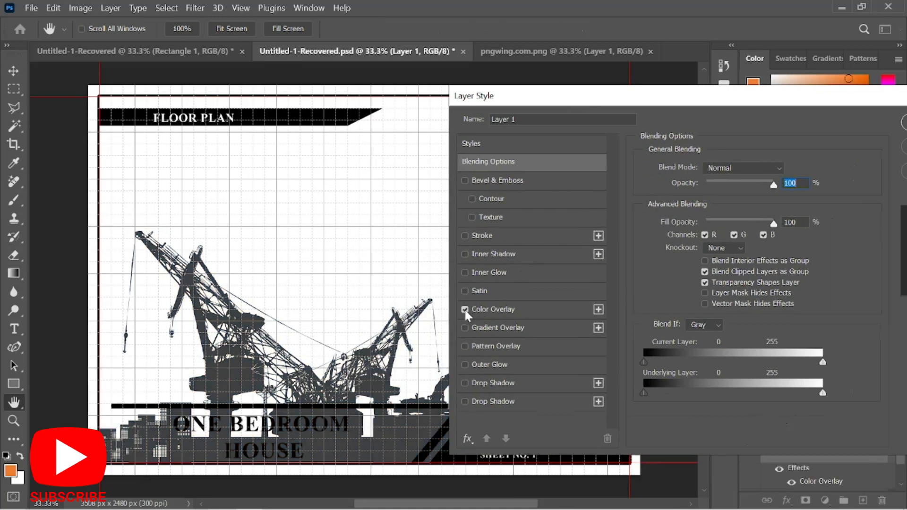
pyautogui.click(502, 307)
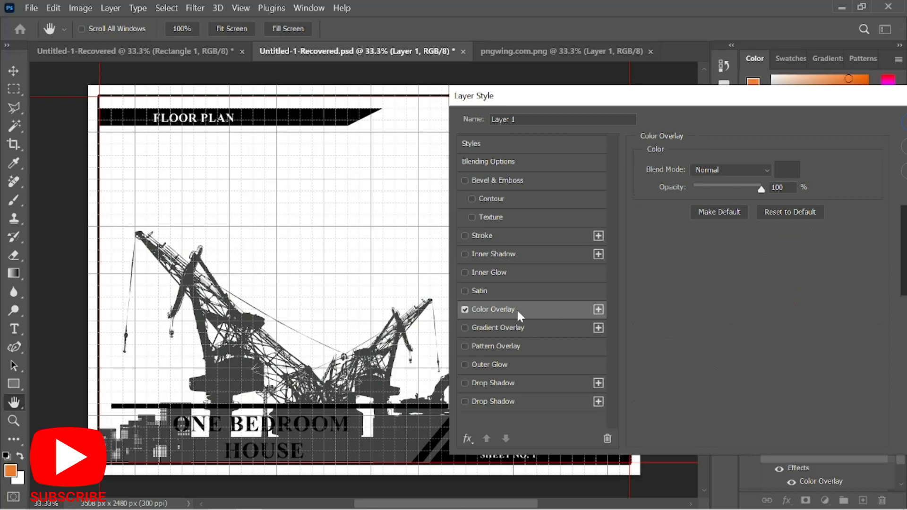
pyautogui.click(787, 169)
pyautogui.moveTo(651, 274); pyautogui.dragTo(528, 293)
pyautogui.click(853, 154)
pyautogui.moveTo(871, 100); pyautogui.dragTo(768, 147)
pyautogui.click(846, 162)
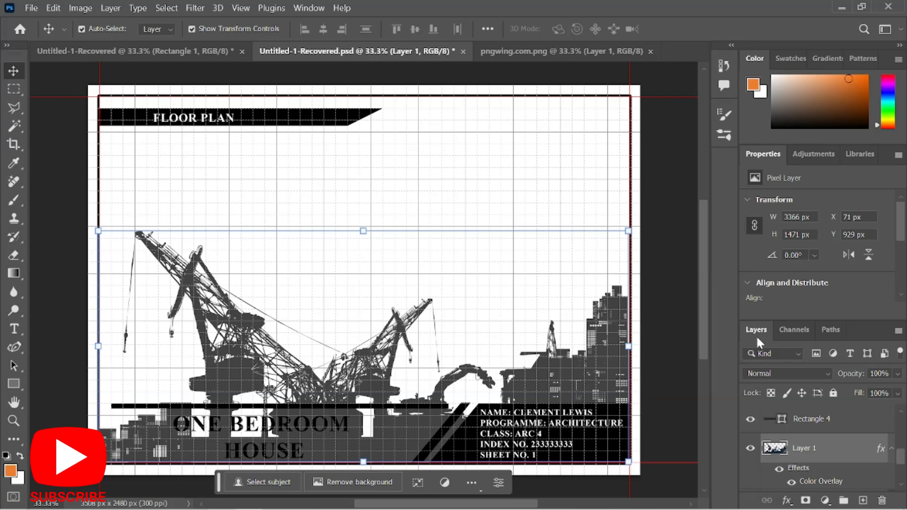
pyautogui.click(896, 374)
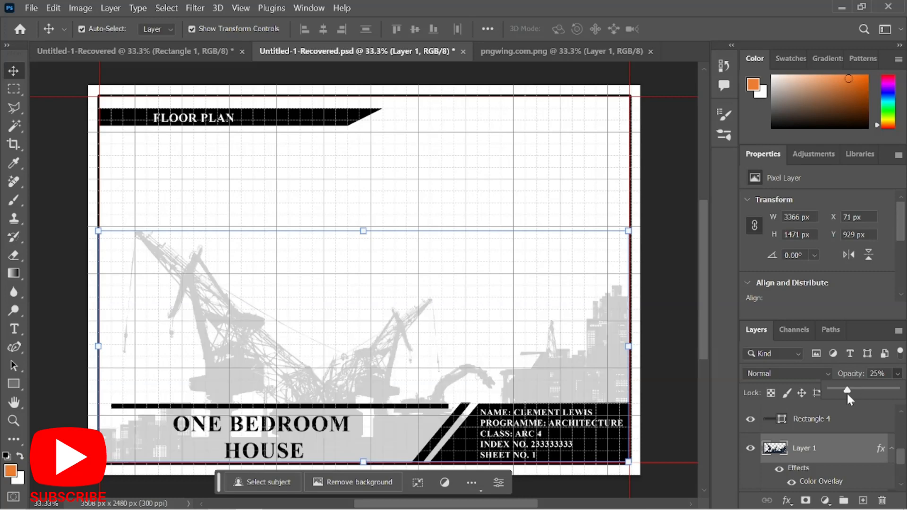
# Lower the crane layer's opacity from 25% to 13% and deselect it.
pyautogui.moveTo(847, 394); pyautogui.dragTo(841, 388)
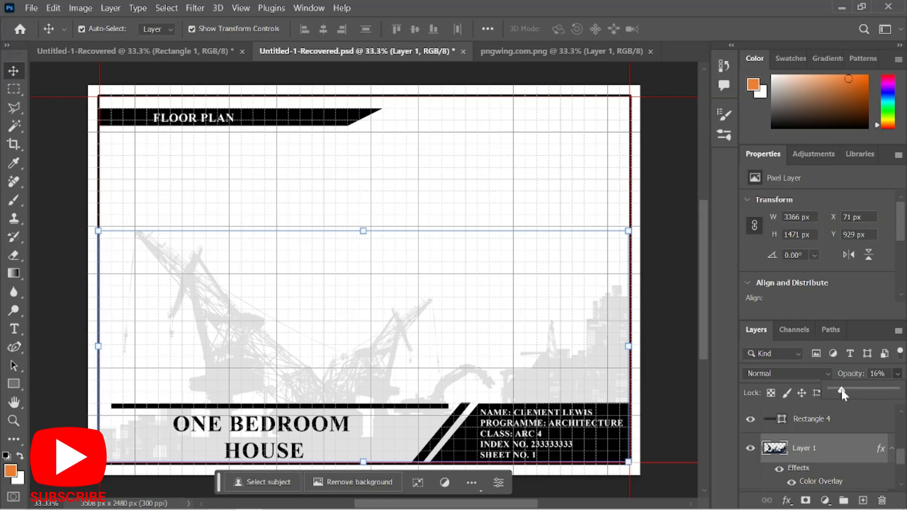
pyautogui.moveTo(840, 389); pyautogui.dragTo(840, 387)
pyautogui.click(878, 374)
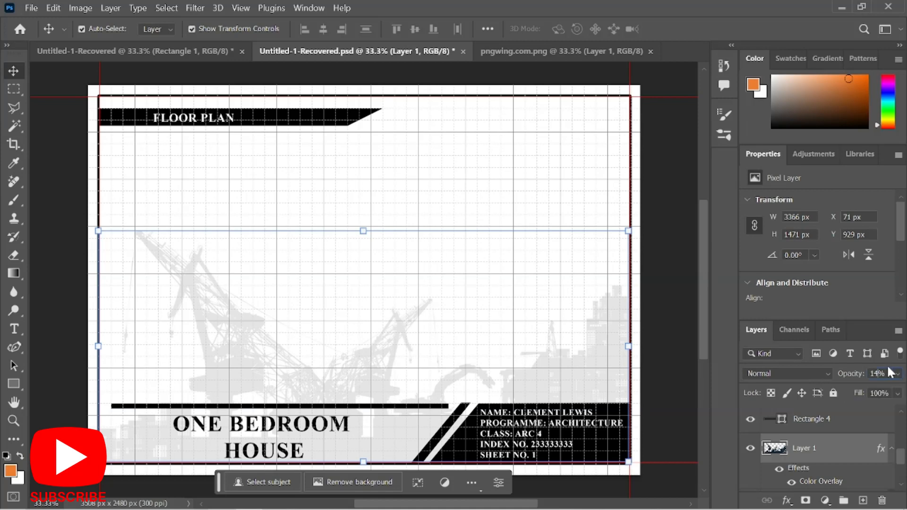
pyautogui.press('Down')
pyautogui.click(660, 248)
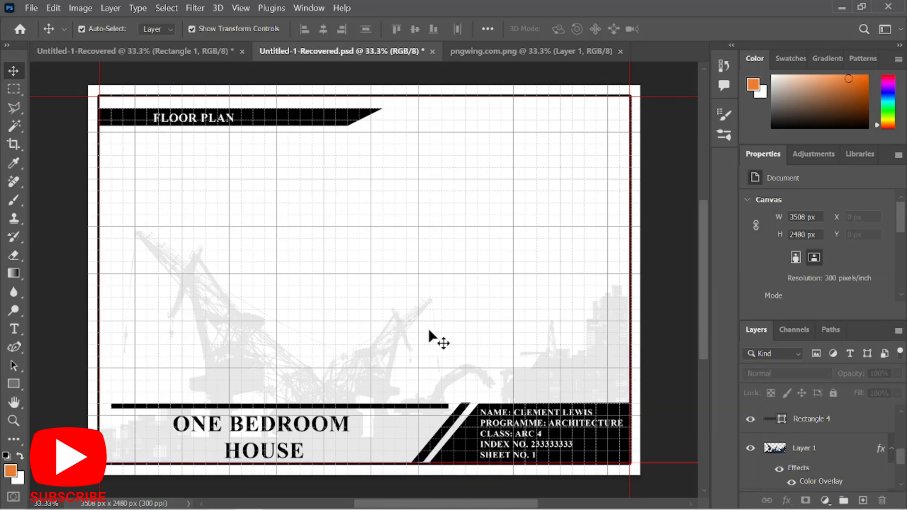
pyautogui.moveTo(405, 508)
# Turn off the grid and the guides under View > Show.
pyautogui.click(238, 7)
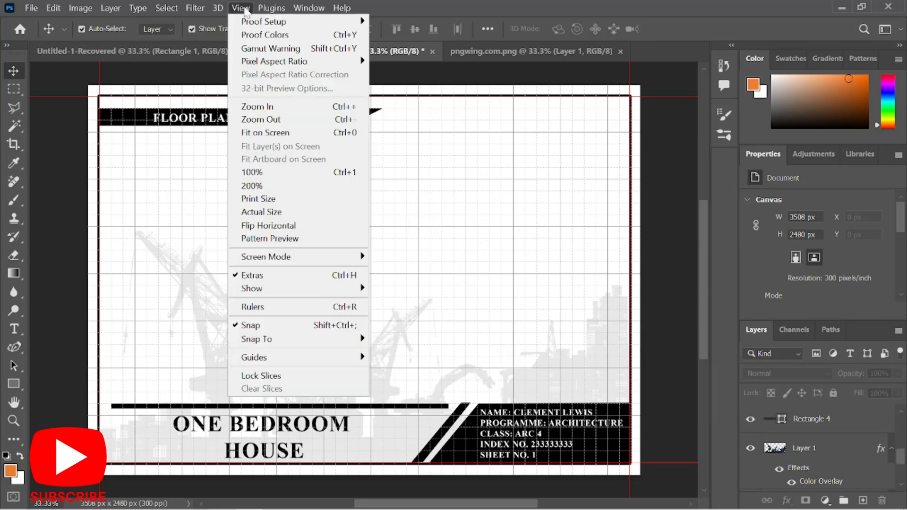
pyautogui.moveTo(308, 289)
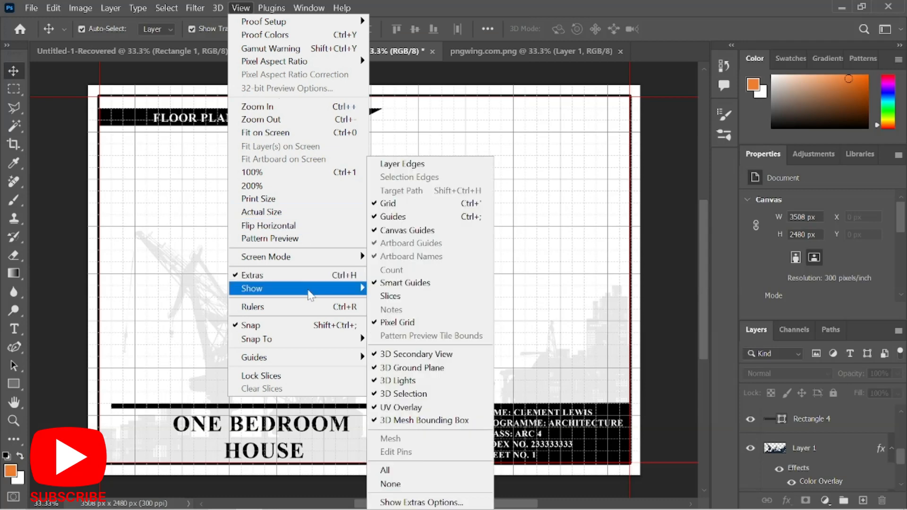
pyautogui.click(413, 206)
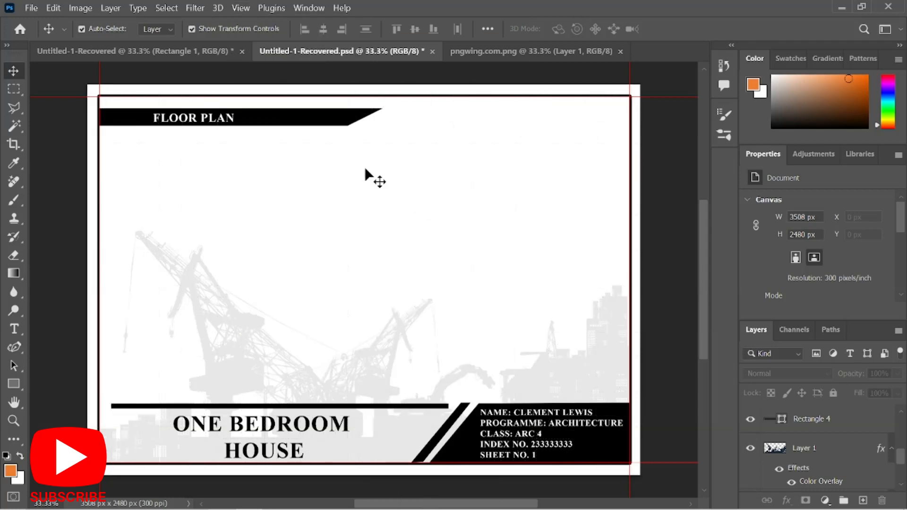
pyautogui.click(242, 8)
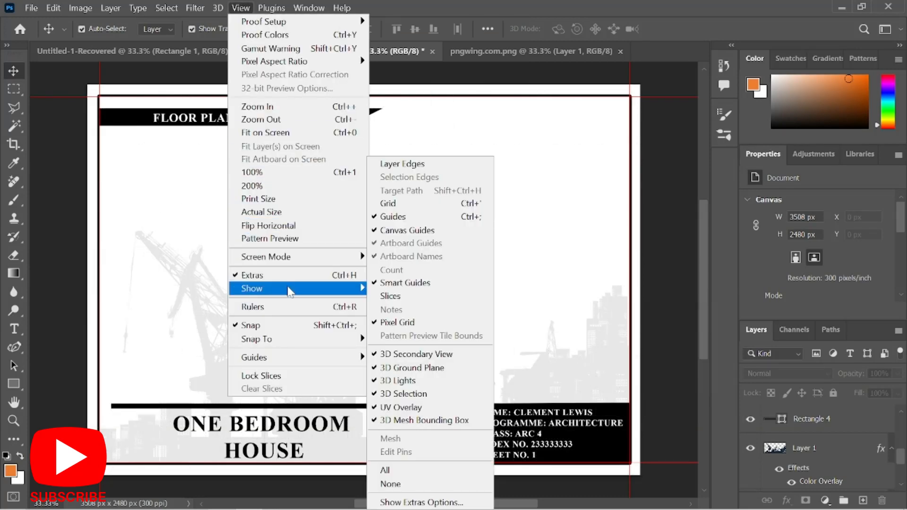
pyautogui.moveTo(352, 288)
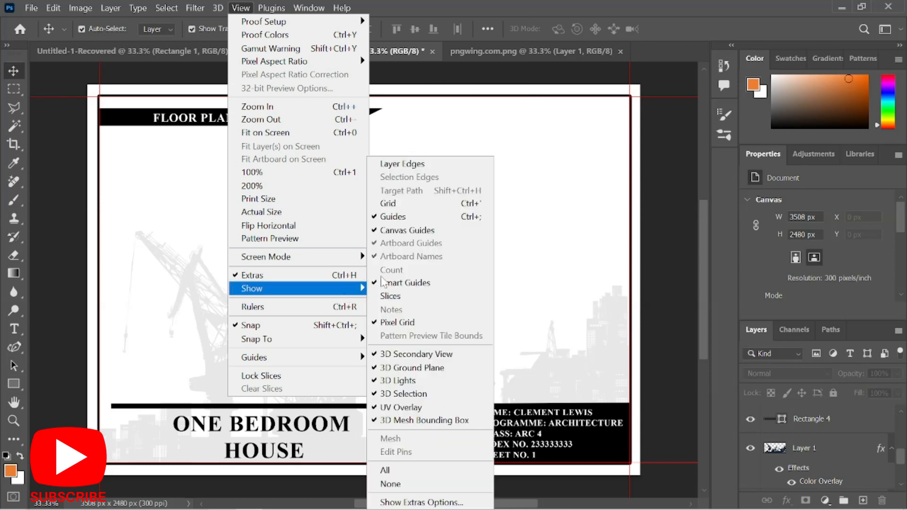
pyautogui.click(407, 218)
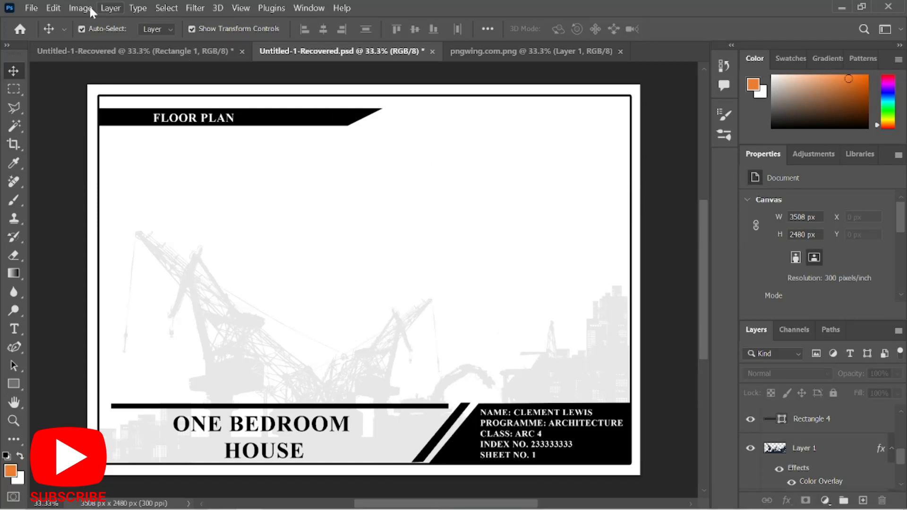
# Save the sheet to the Desktop as MY FIRST SHEET.psd in Photoshop format.
pyautogui.click(31, 8)
pyautogui.click(55, 173)
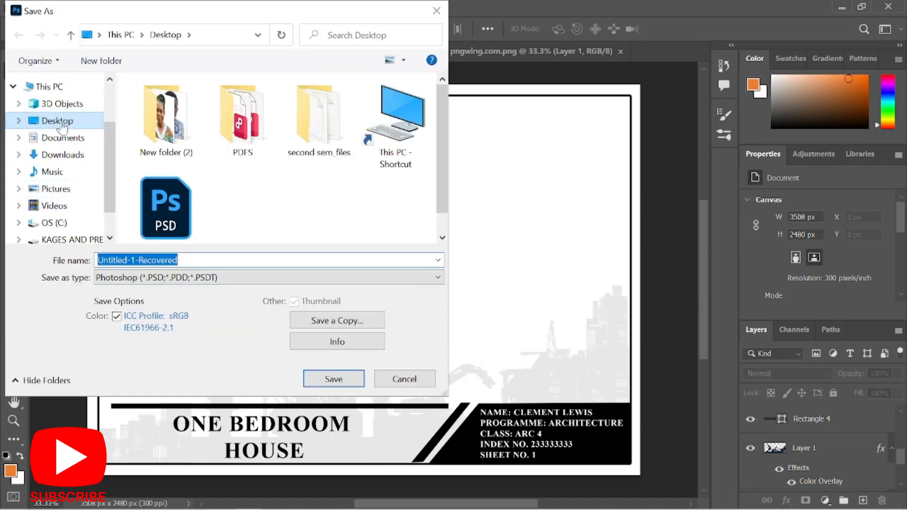
pyautogui.click(61, 123)
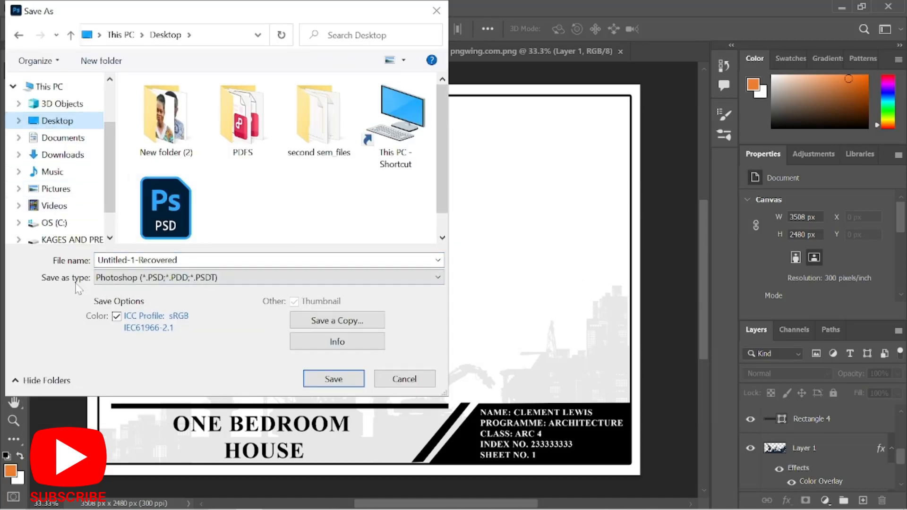
pyautogui.click(112, 280)
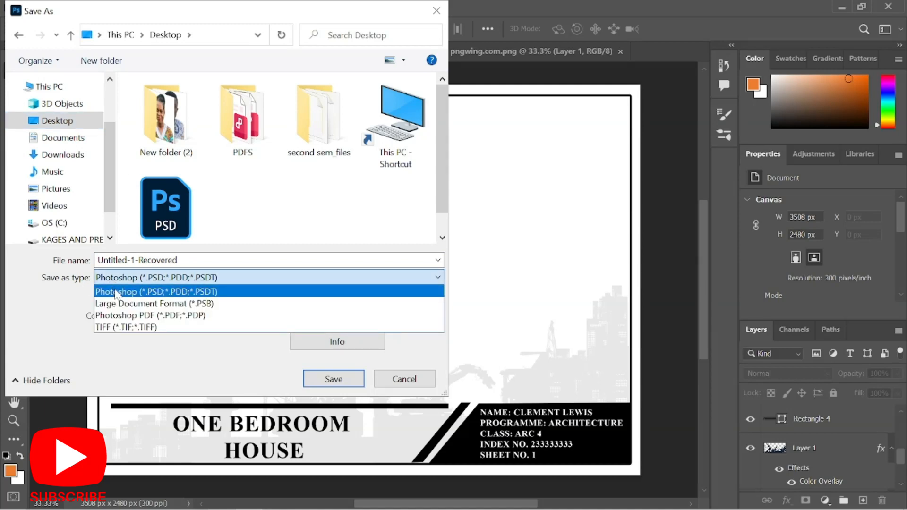
pyautogui.click(116, 292)
pyautogui.hotkey('shift', 'Tab')
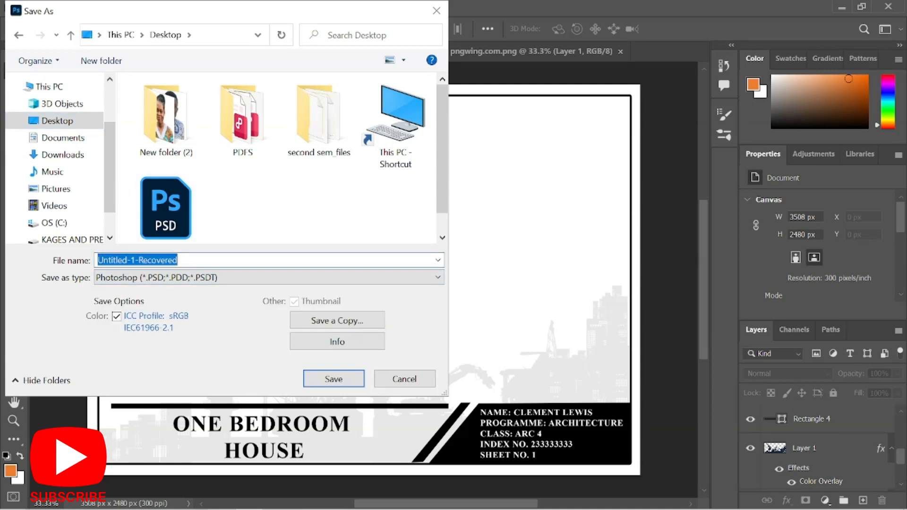
pyautogui.write('MY')
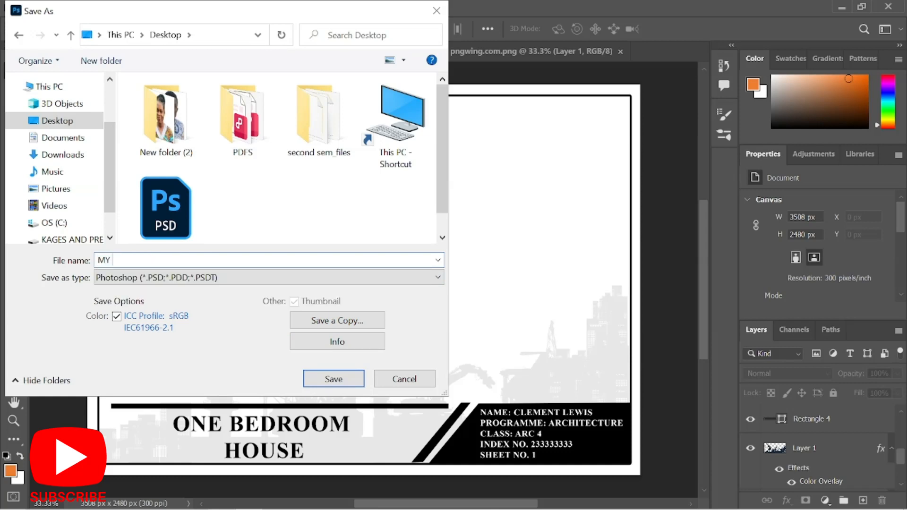
pyautogui.write(' FIRST SHEET')
pyautogui.click(328, 378)
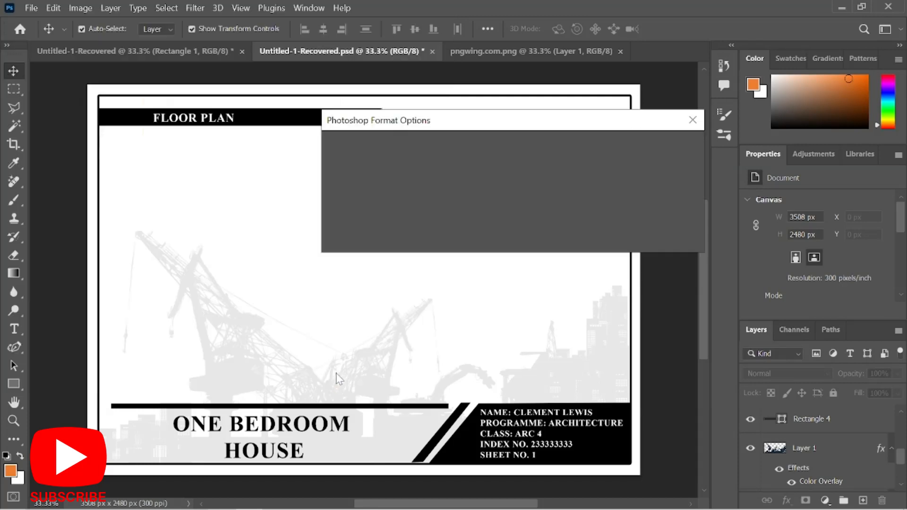
pyautogui.click(676, 147)
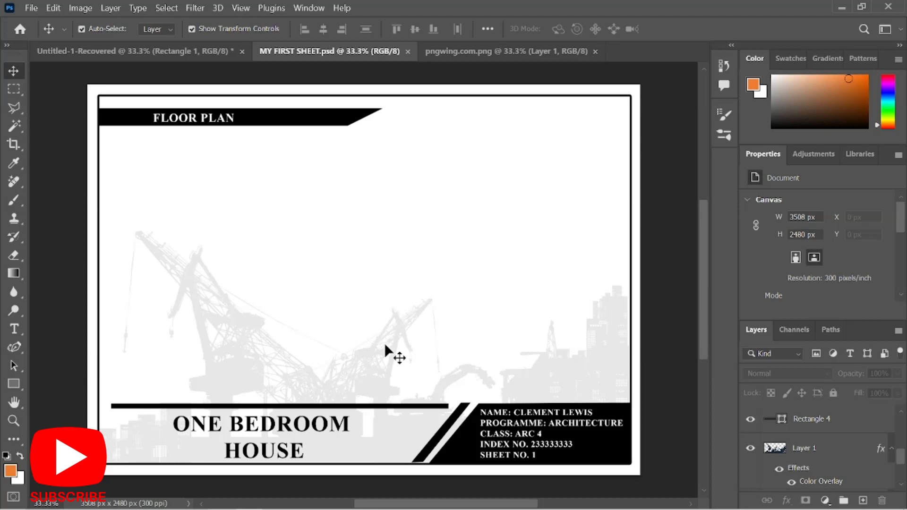
# Set the Export As format to PNG and save MY FIRST SHEET to the Desktop.
pyautogui.click(32, 8)
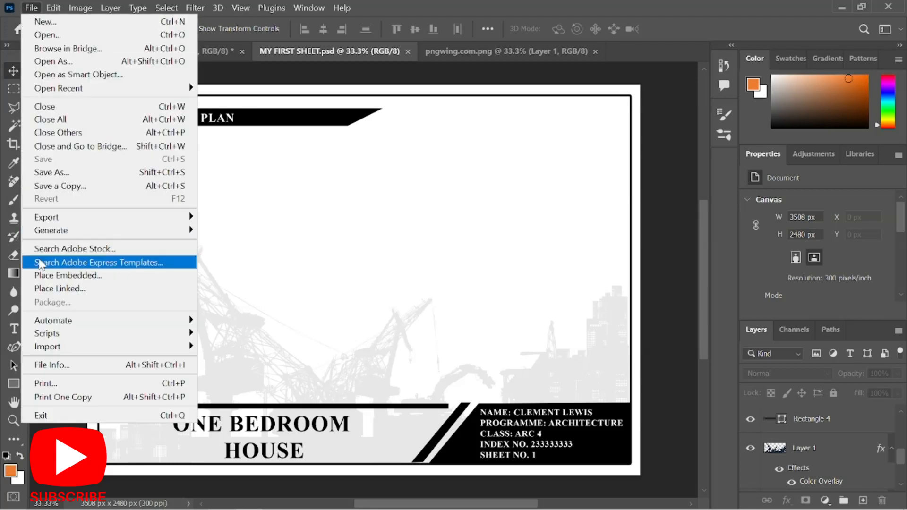
pyautogui.moveTo(188, 231)
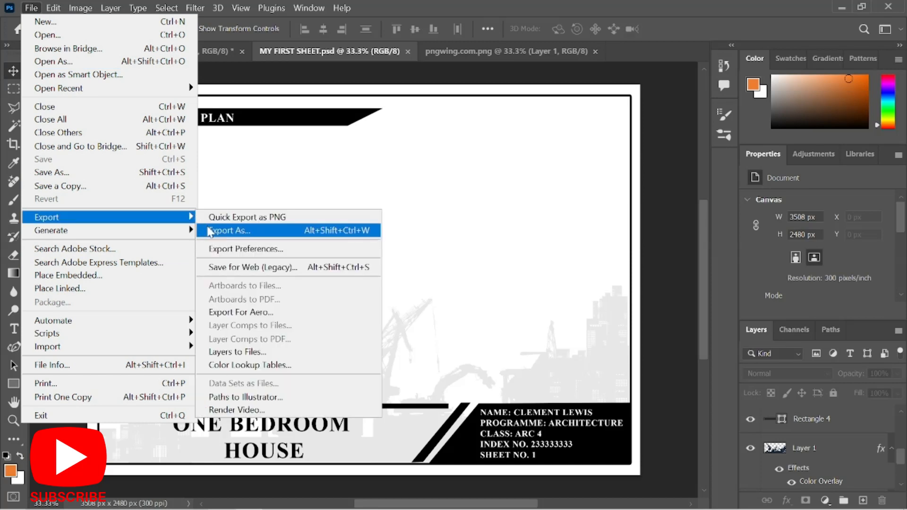
pyautogui.click(210, 231)
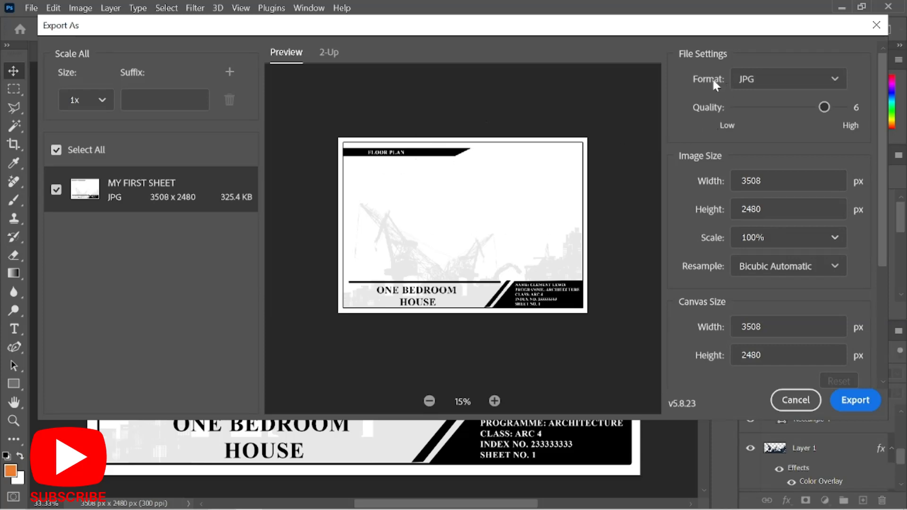
pyautogui.click(754, 86)
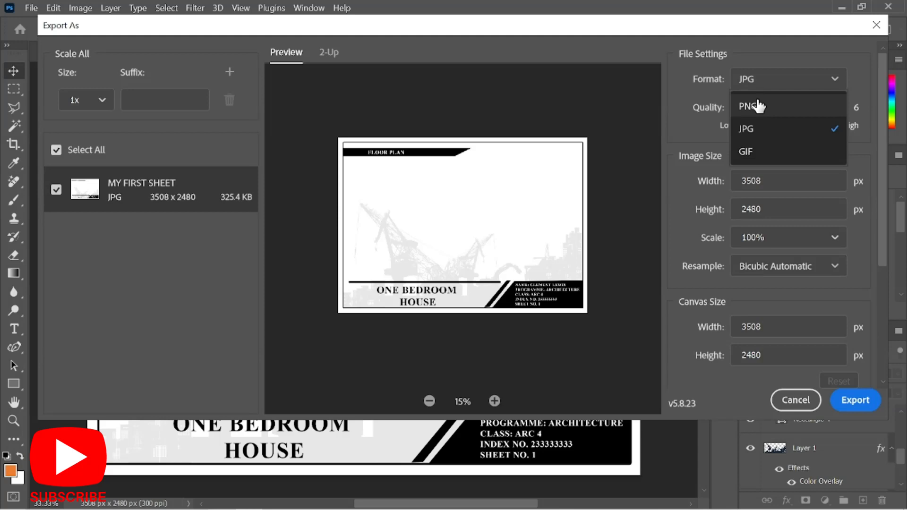
pyautogui.click(757, 104)
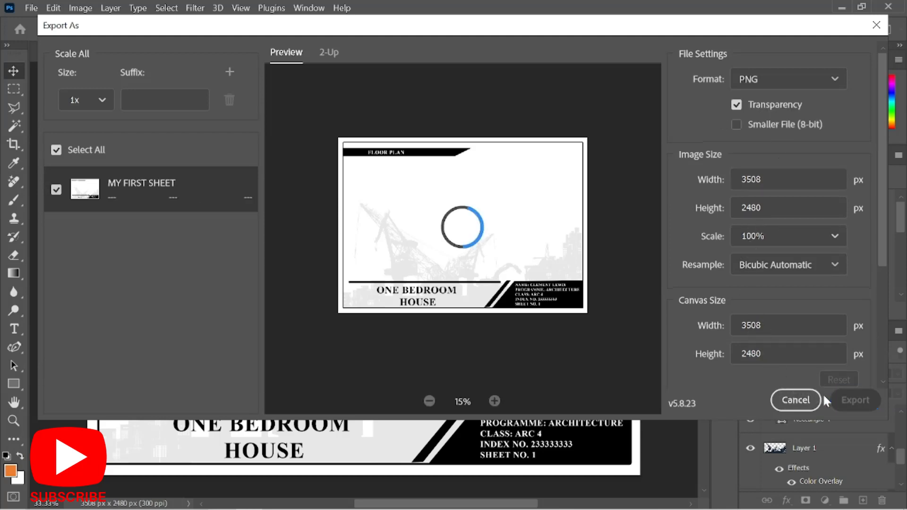
pyautogui.click(856, 399)
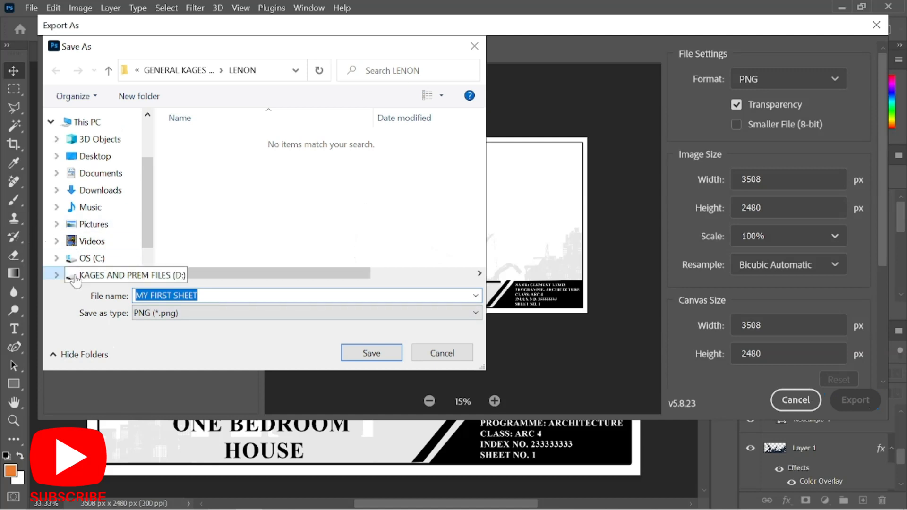
pyautogui.click(94, 156)
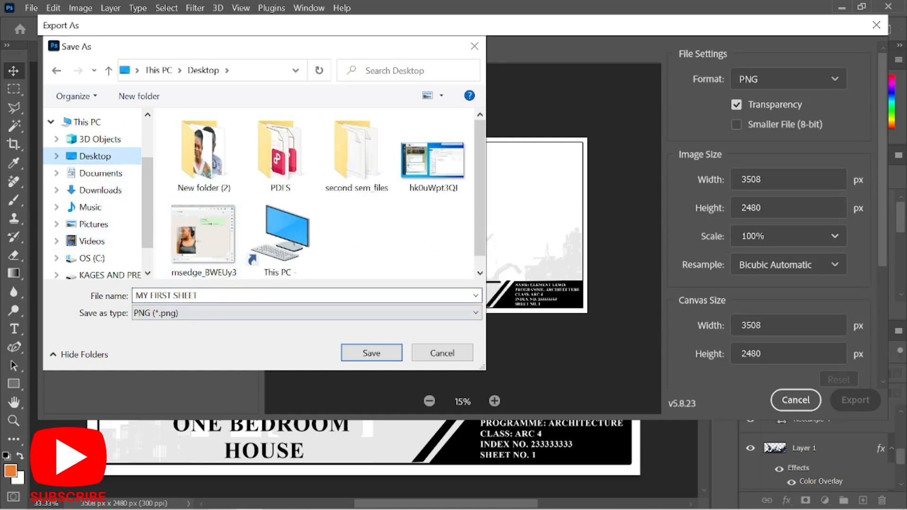
pyautogui.click(366, 353)
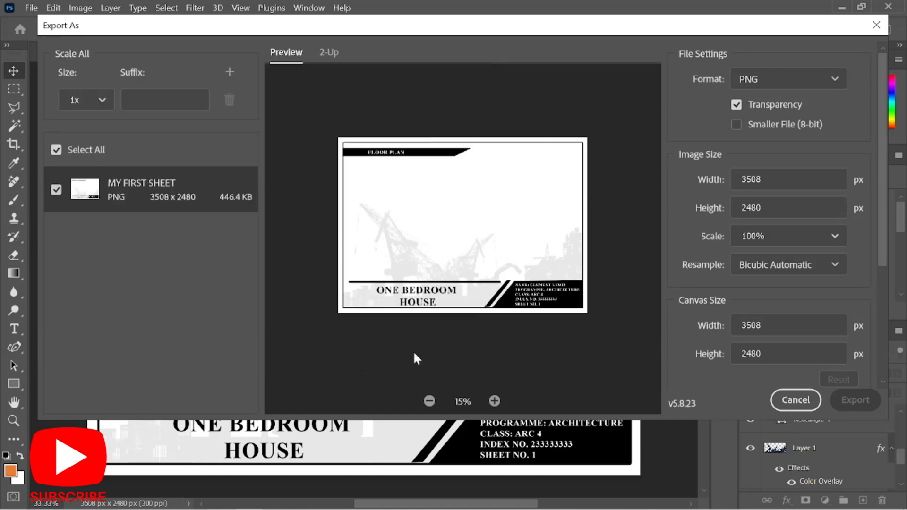